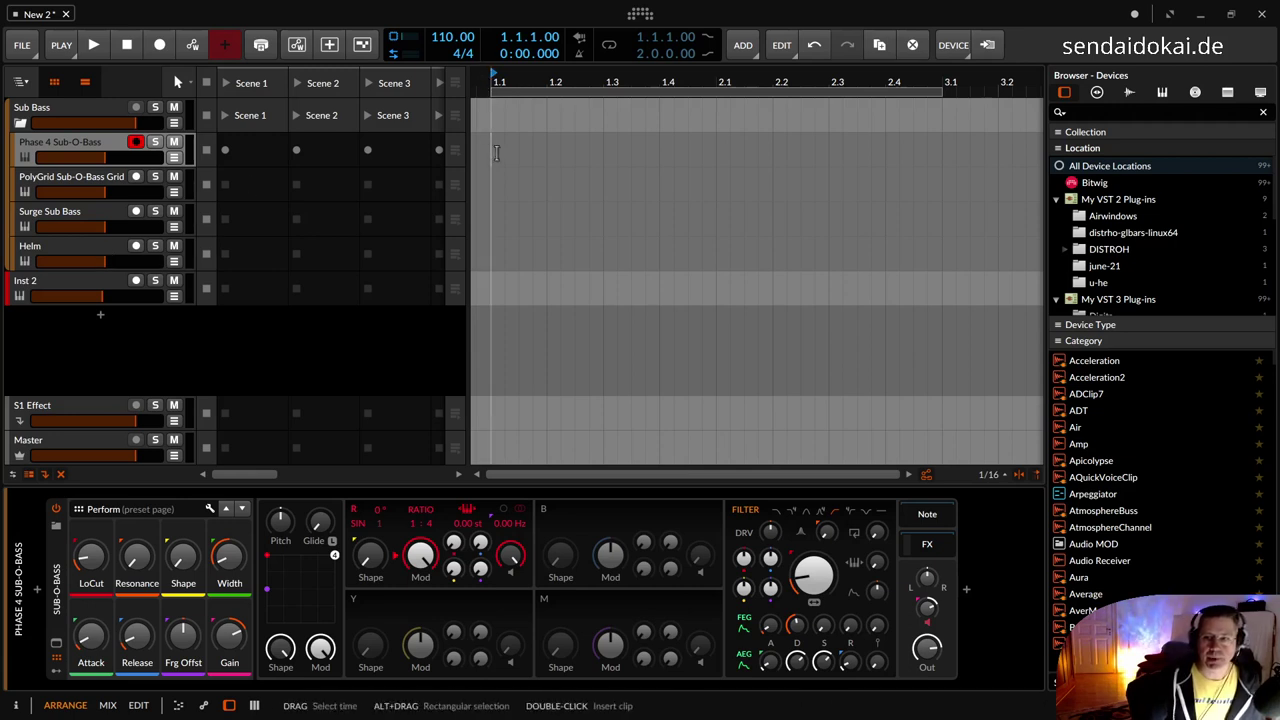
Create an empty clip in the Scene 1 slot of the Phase 4 Sub-O-Bass track and open it for note editing
left_click(236, 149)
double_click(248, 146)
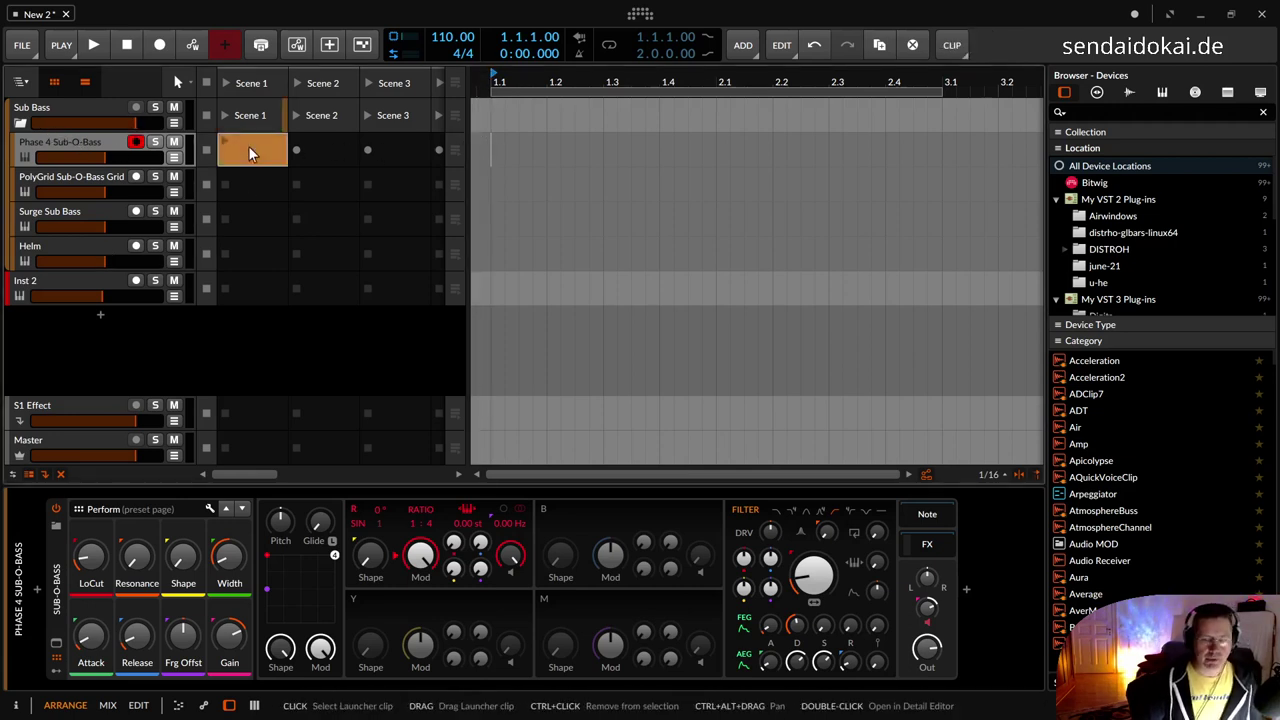
double_click(248, 146)
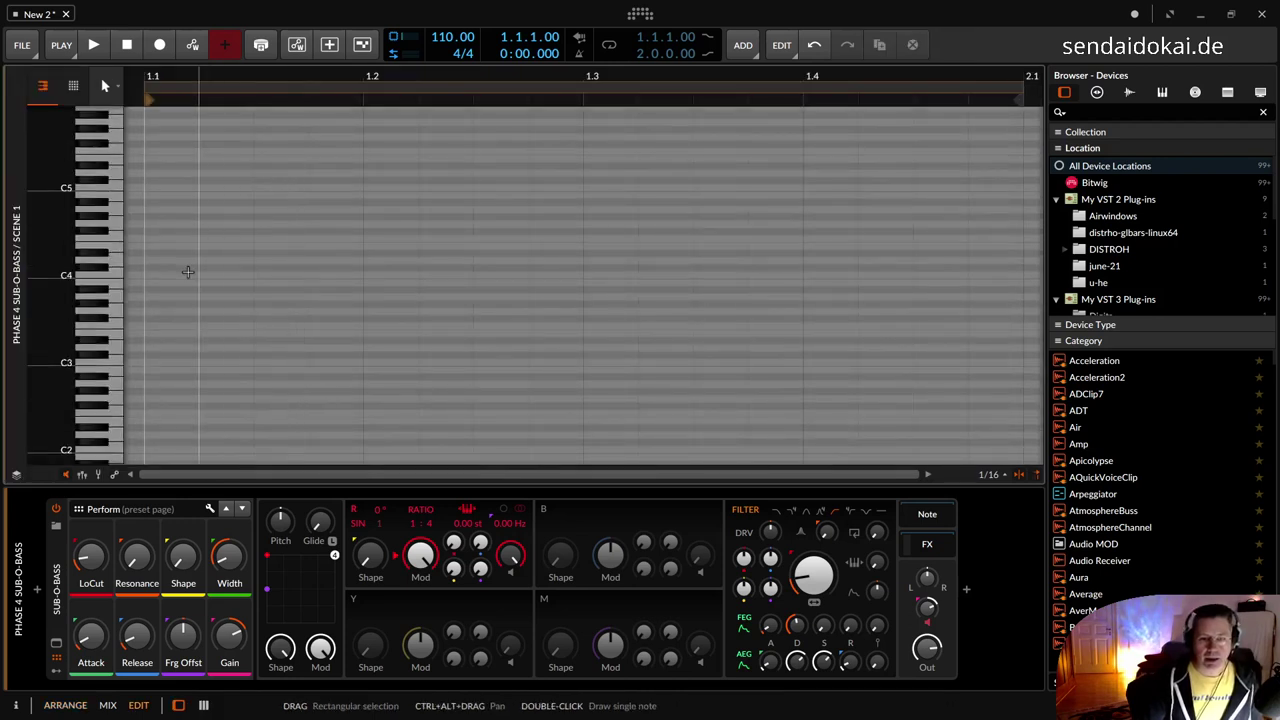
Set oscillator R's frequency ratio to 1:1 and audition single low notes between C0 and C1 on the clip's piano keyboard
scroll(188, 272, "down", 5)
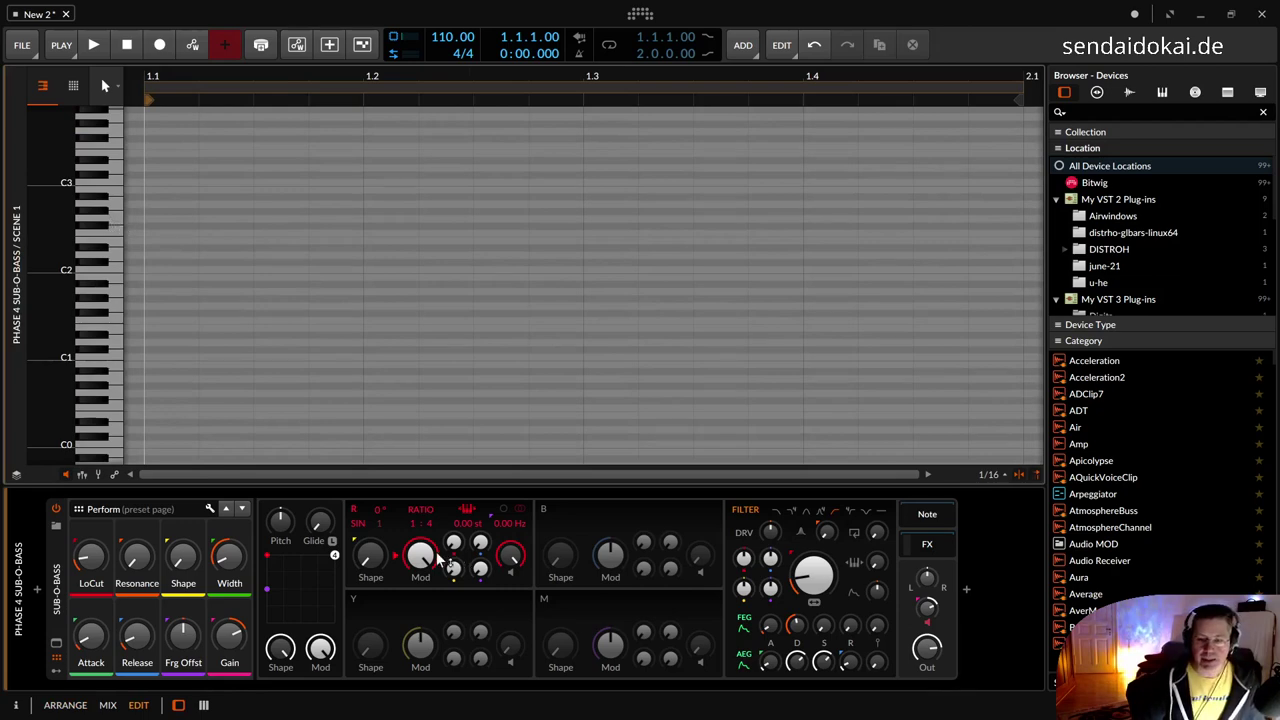
scroll(168, 326, "down", 3)
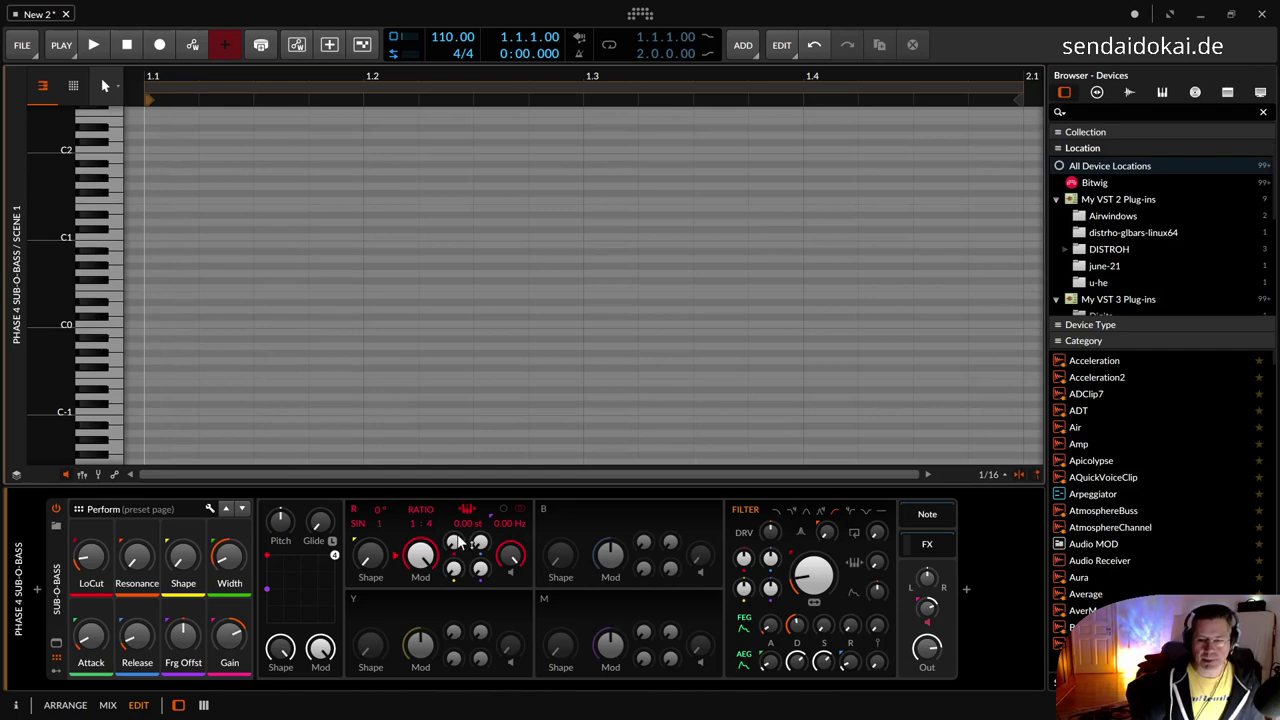
left_click_drag(456, 541, 456, 533)
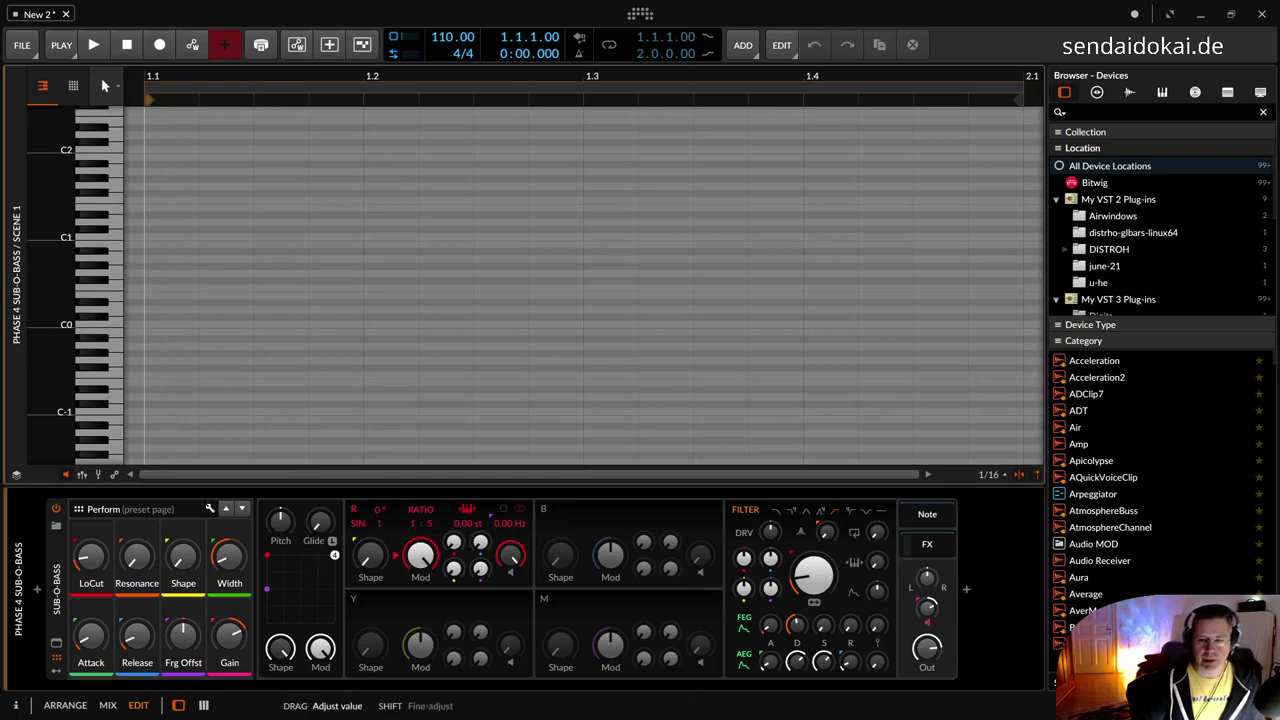
left_click(117, 308)
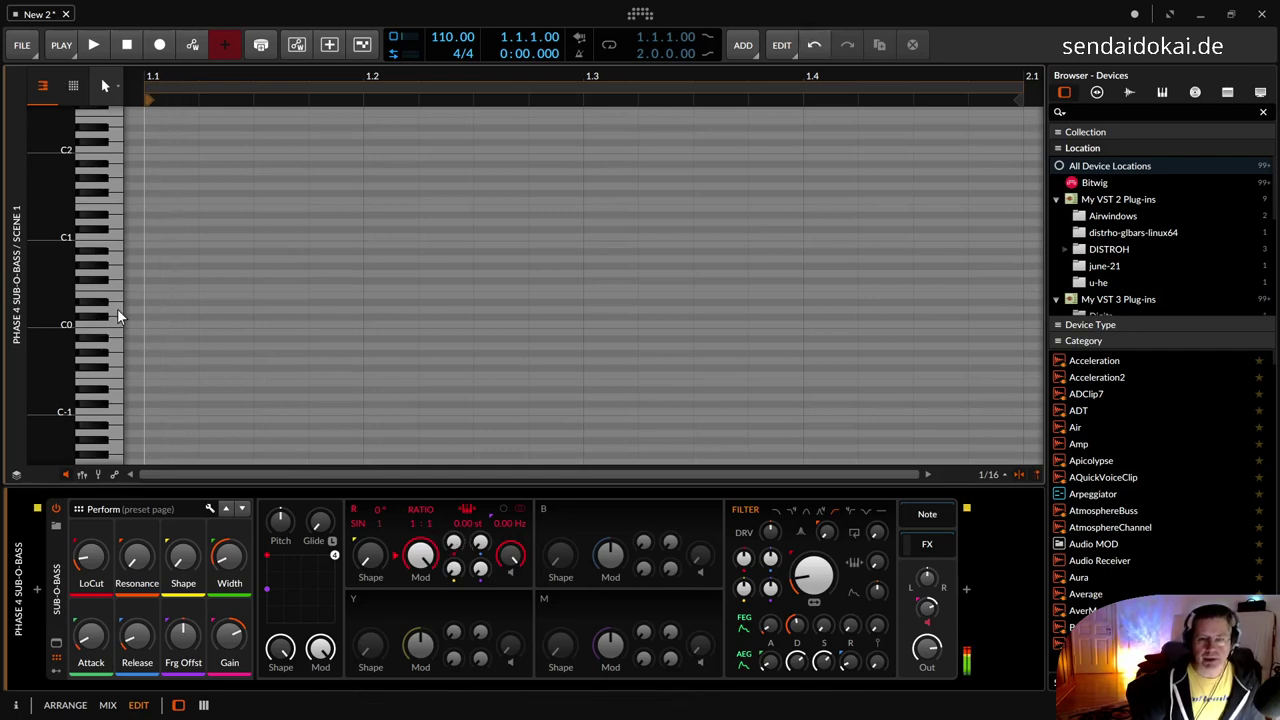
left_click(119, 286)
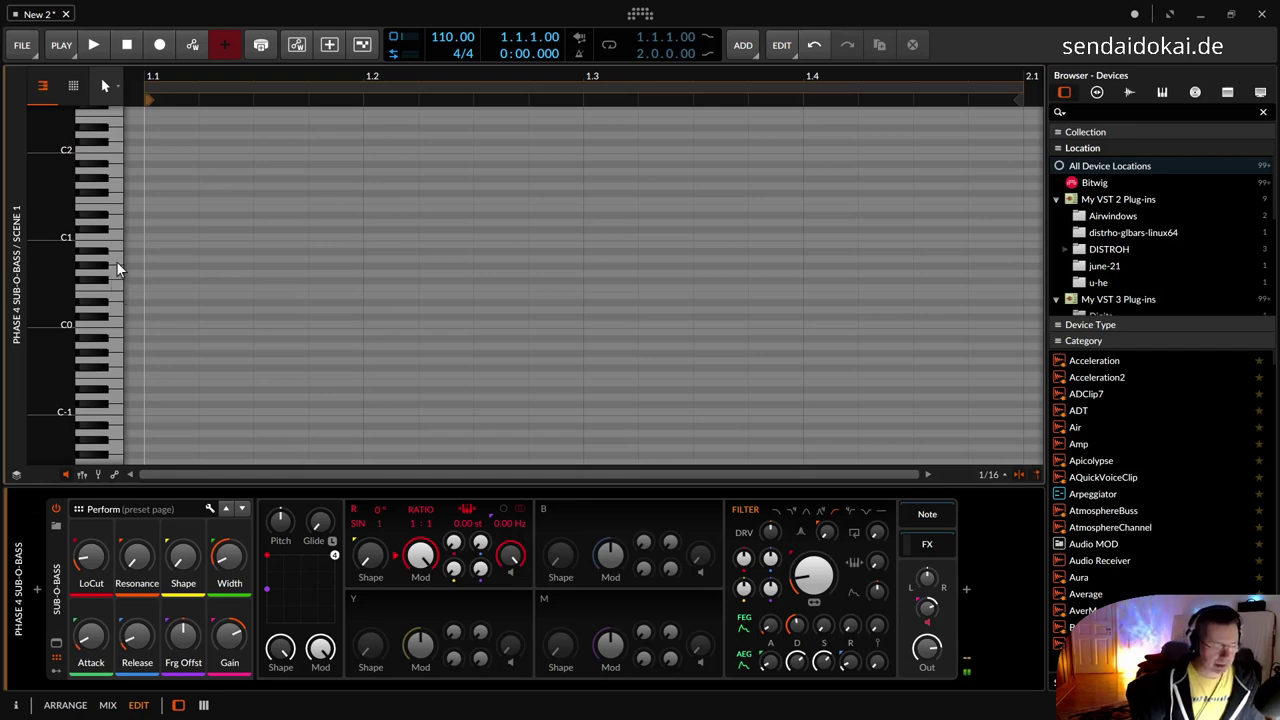
left_click(117, 262)
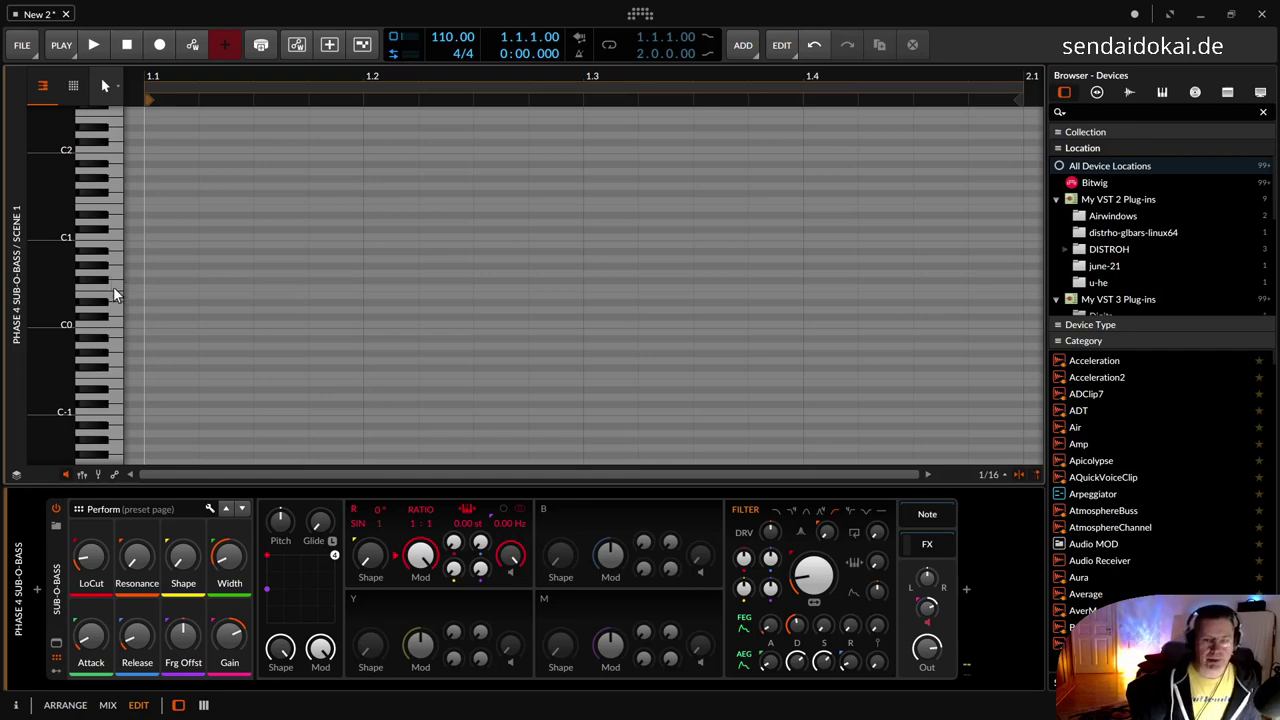
left_click(113, 273)
left_click(111, 271)
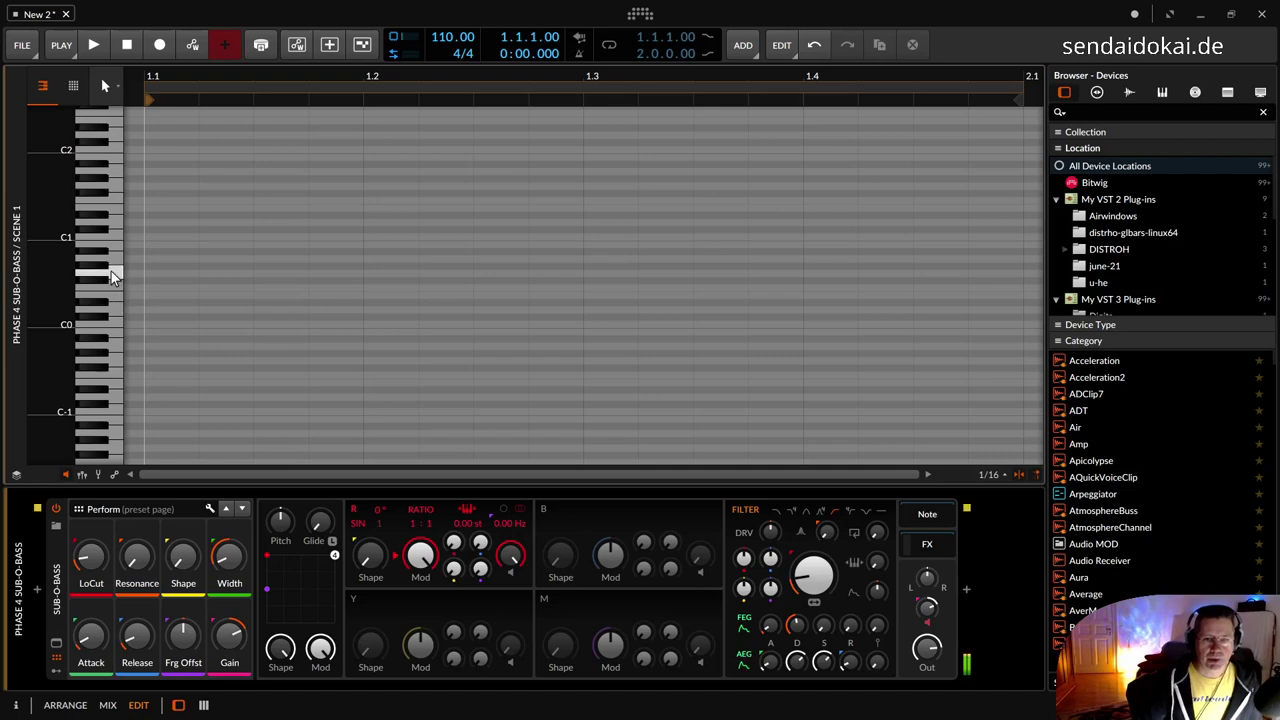
left_click(111, 271)
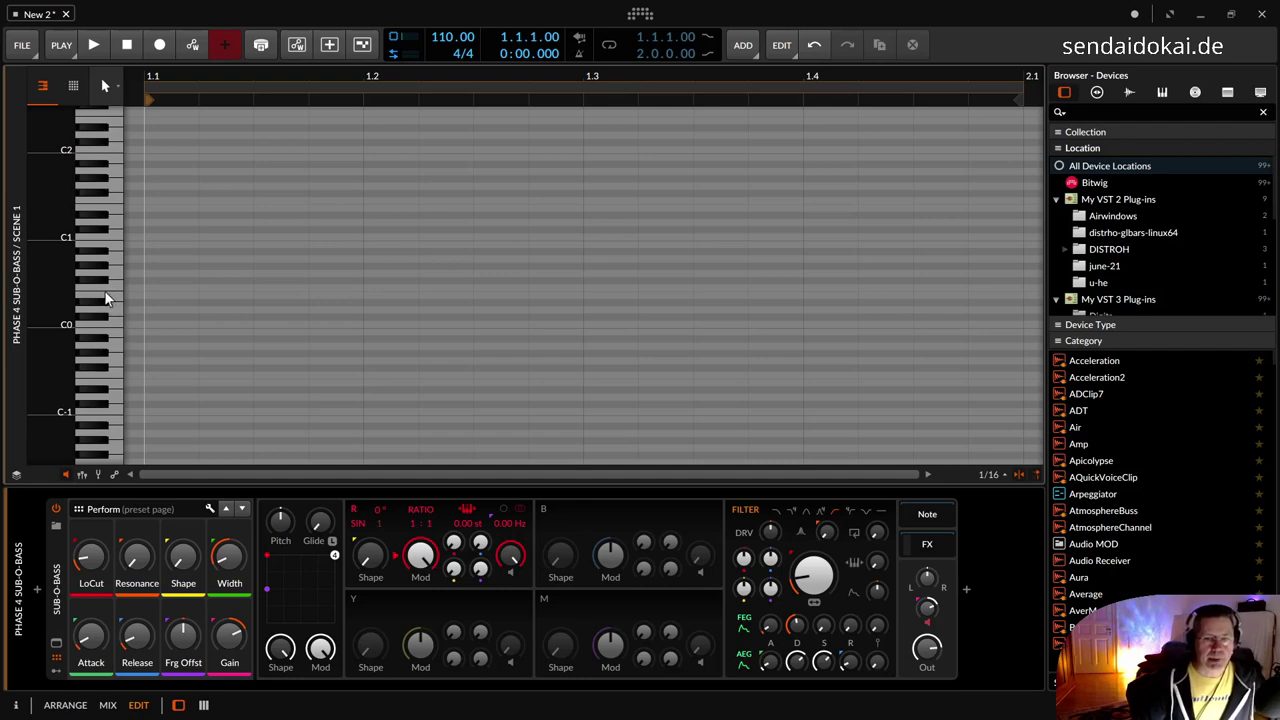
Audition the lowest bass notes just above C0 repeatedly on the clip's piano keyboard
left_click(102, 305)
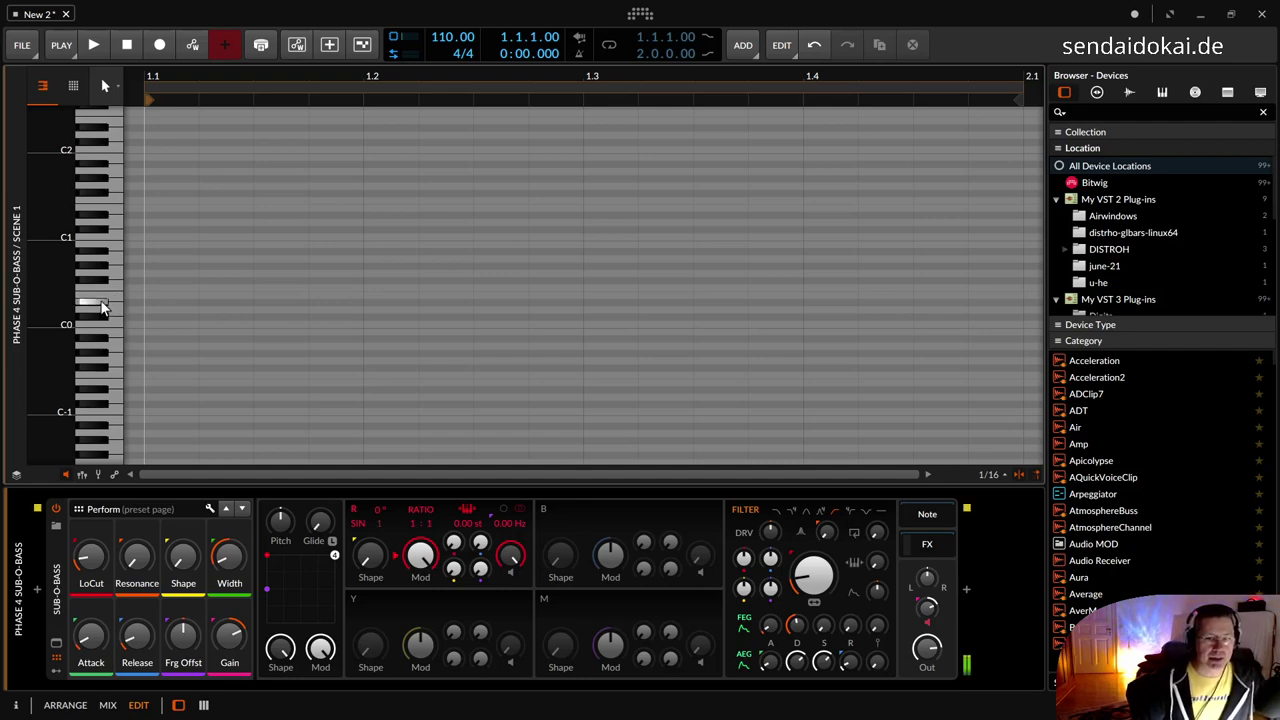
left_click(104, 305)
left_click(107, 309)
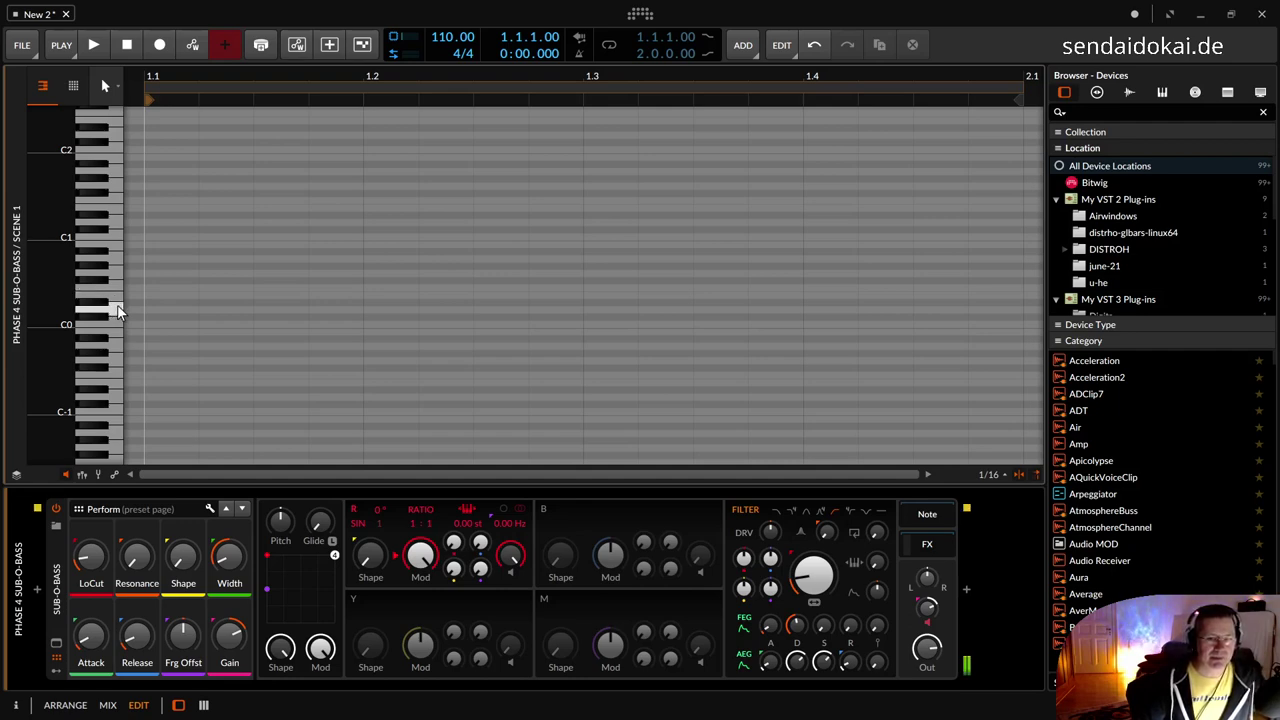
left_click(105, 308)
left_click(107, 310)
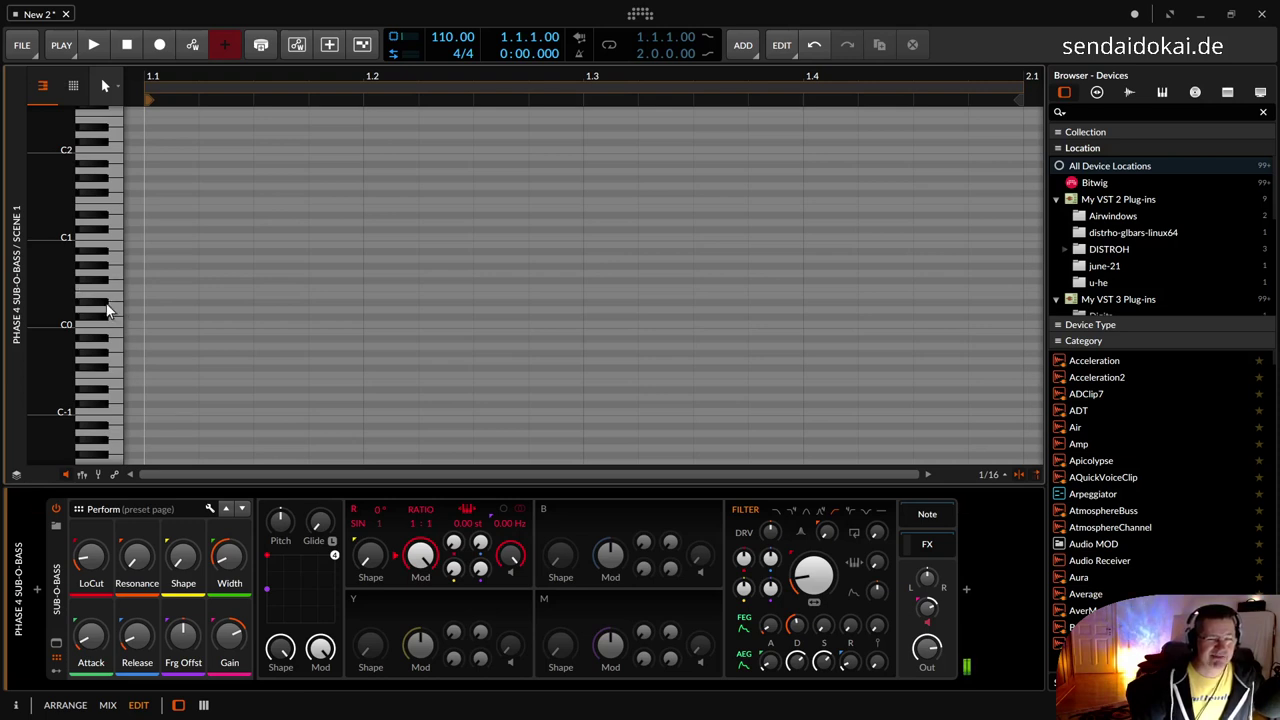
left_click(100, 310)
left_click(104, 300)
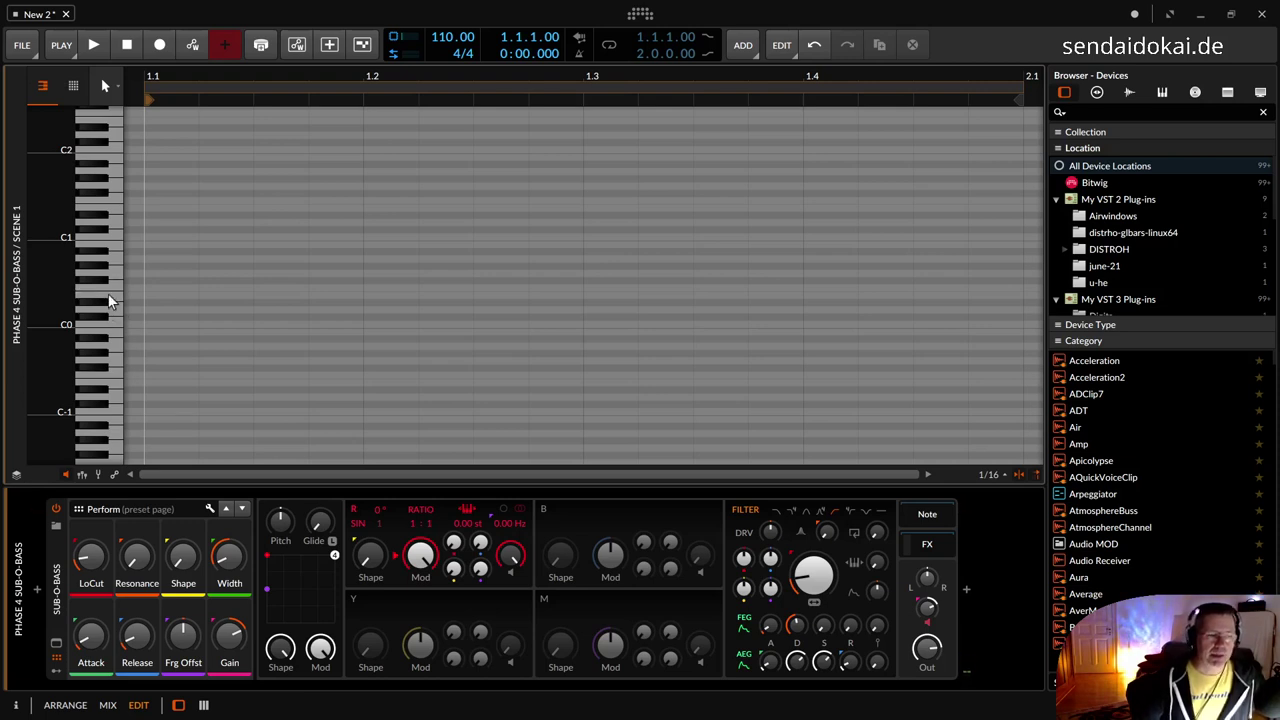
left_click(108, 298)
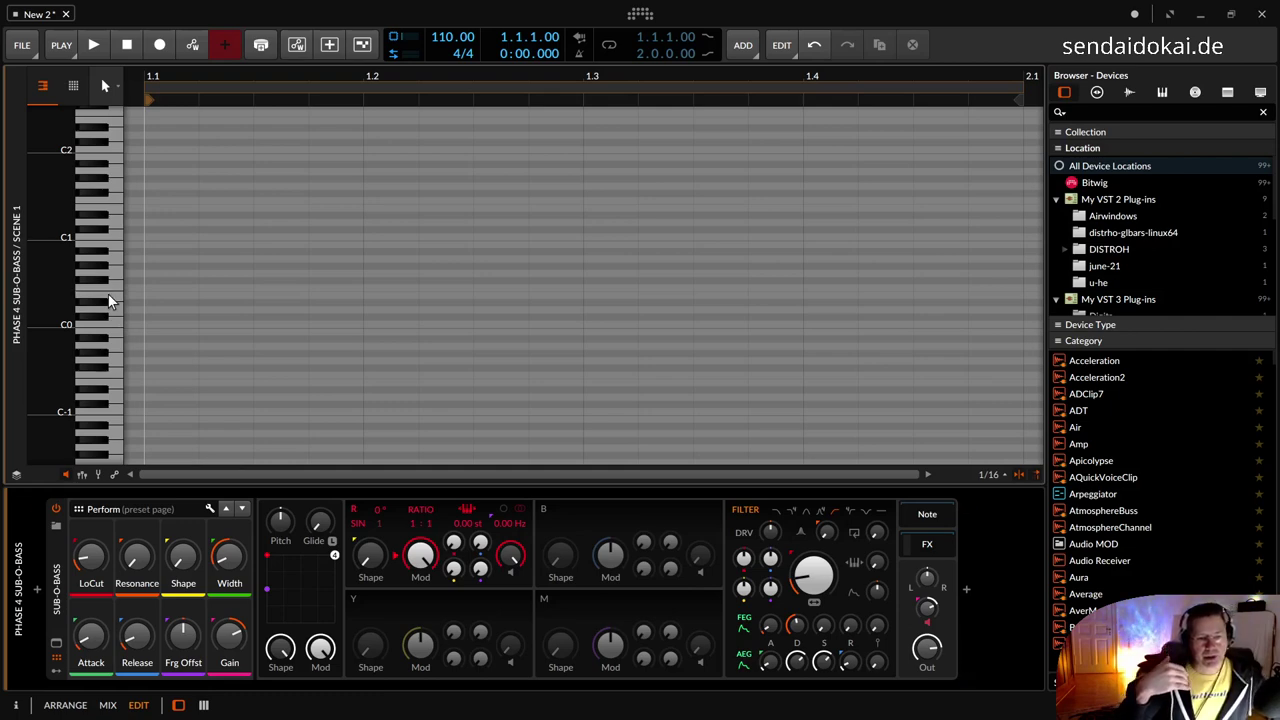
left_click(108, 298)
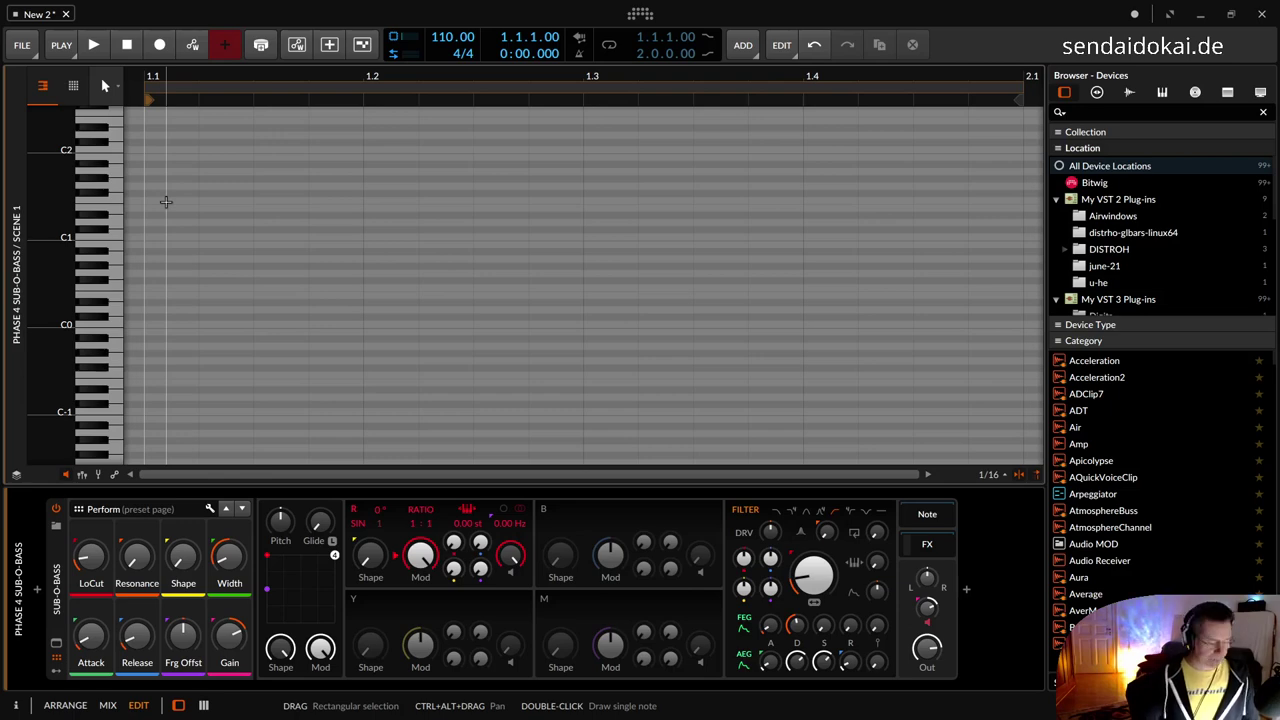
Return to the arrangement, set oscillator R's ratio to 1:4 and raise the Phase 4 Sub-O-Bass track's volume to +2.2 dB
key("alt+1")
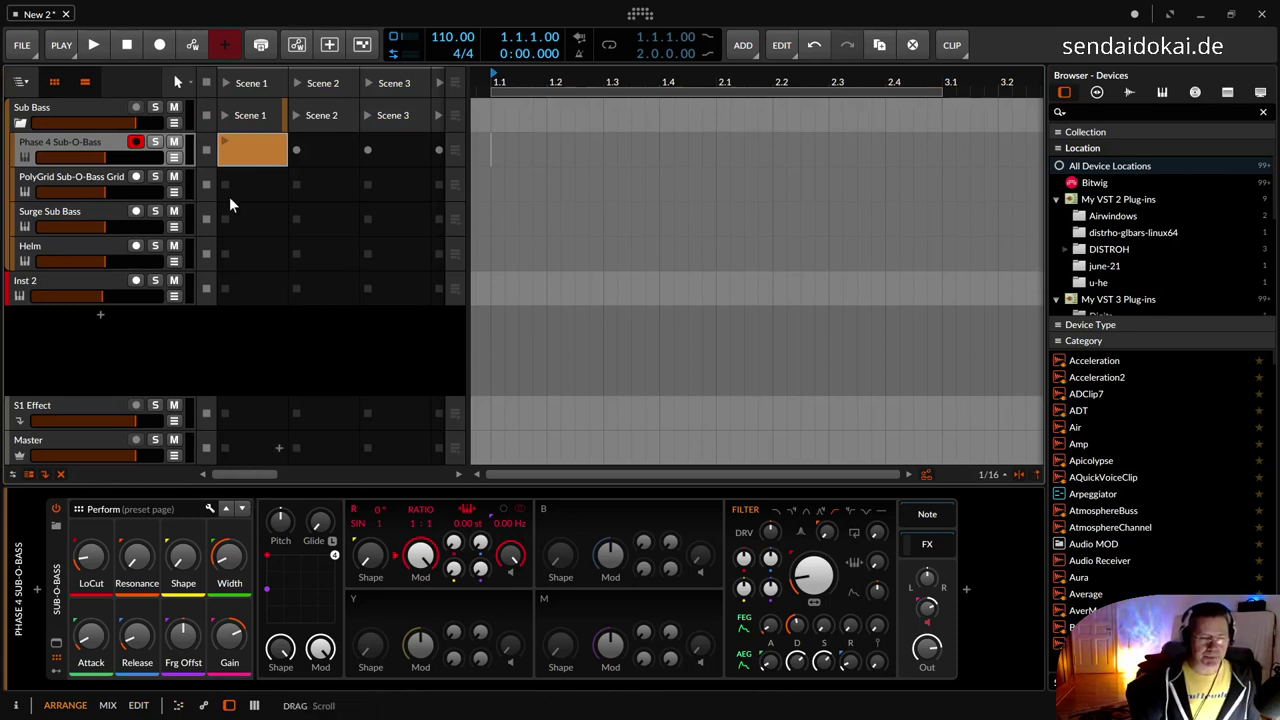
left_click(88, 141)
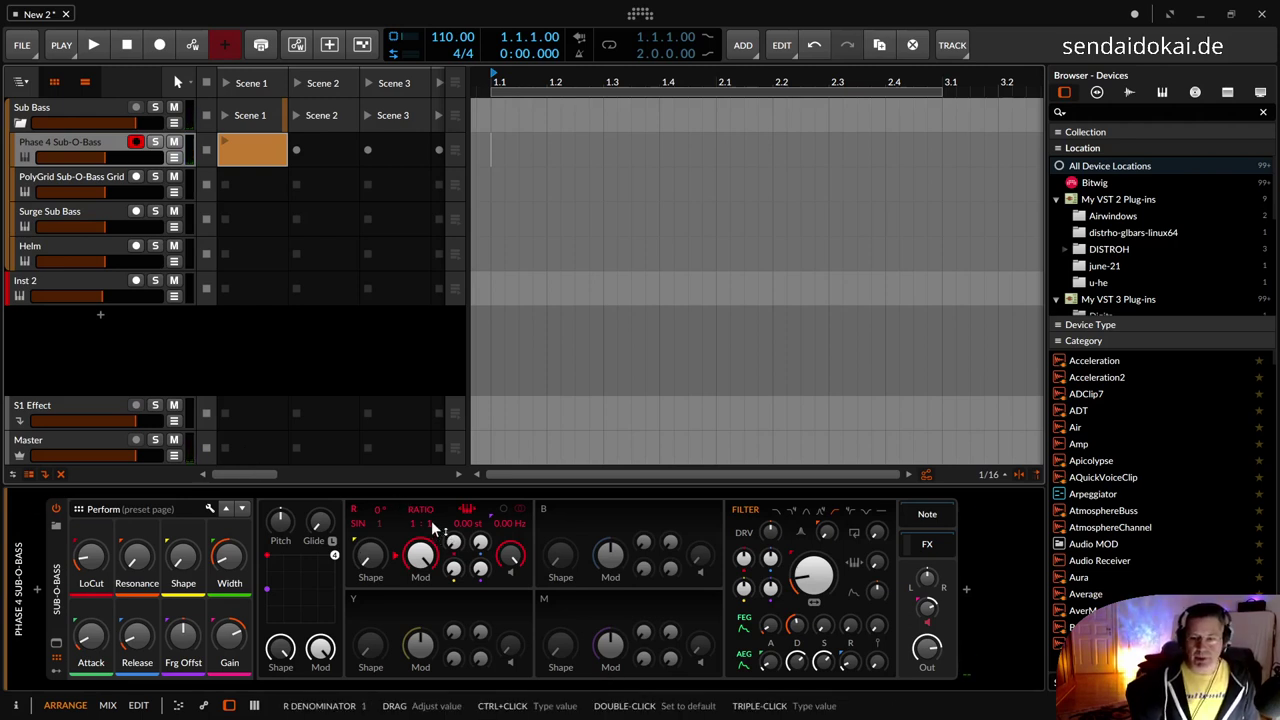
left_click_drag(431, 522, 431, 520)
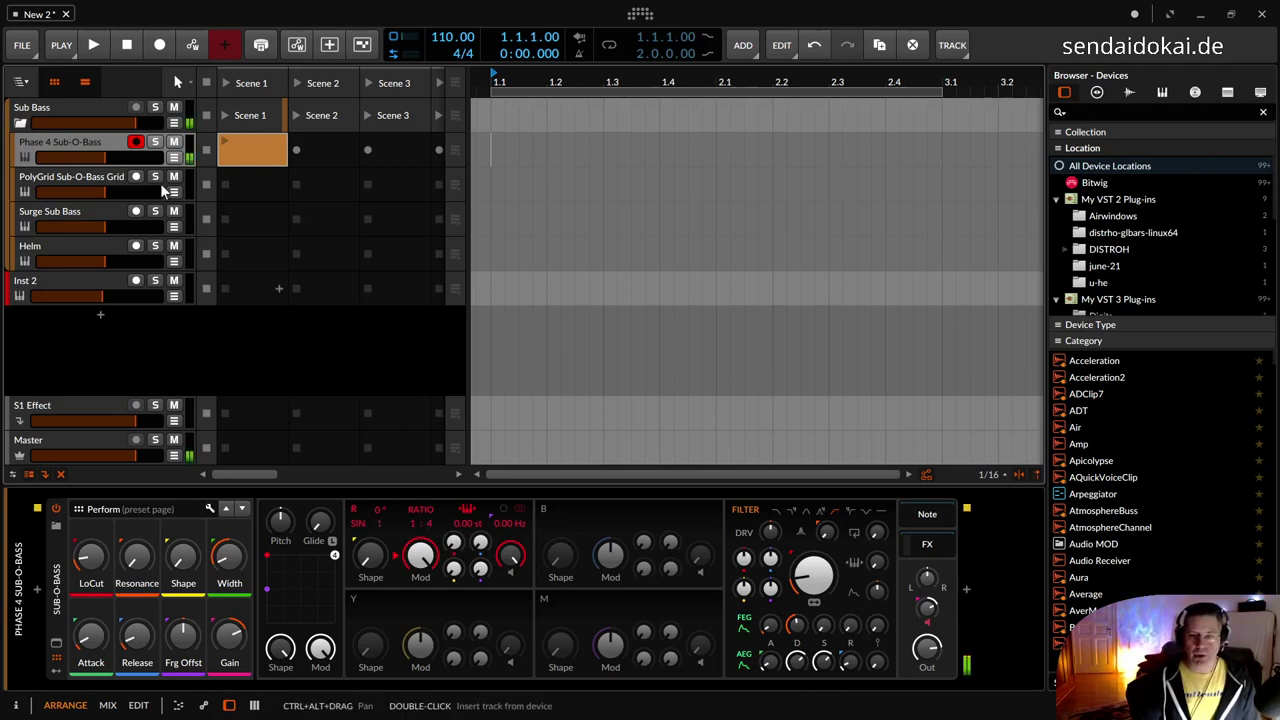
left_click_drag(135, 157, 145, 156)
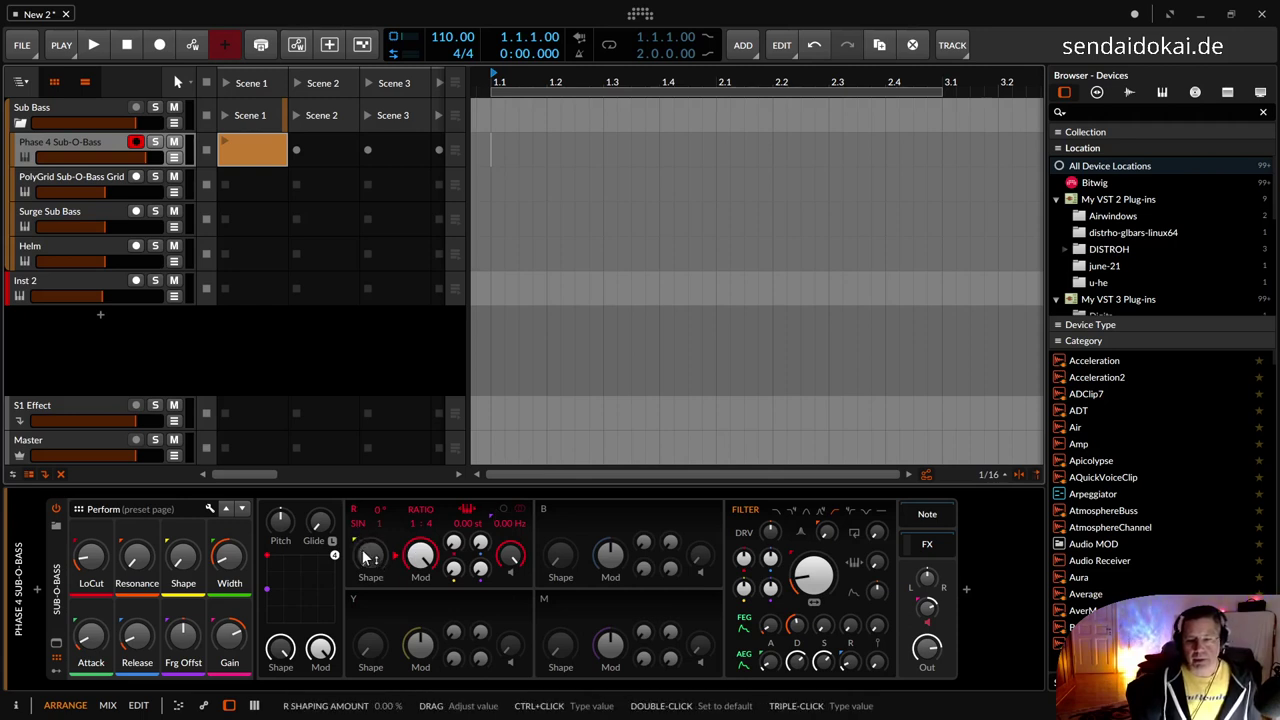
Show the expanded Sub-O-Bass device view, switch oscillator R's shaping to SAW and sweep its Shape amount
left_click_drag(366, 552, 356, 577)
left_click(56, 644)
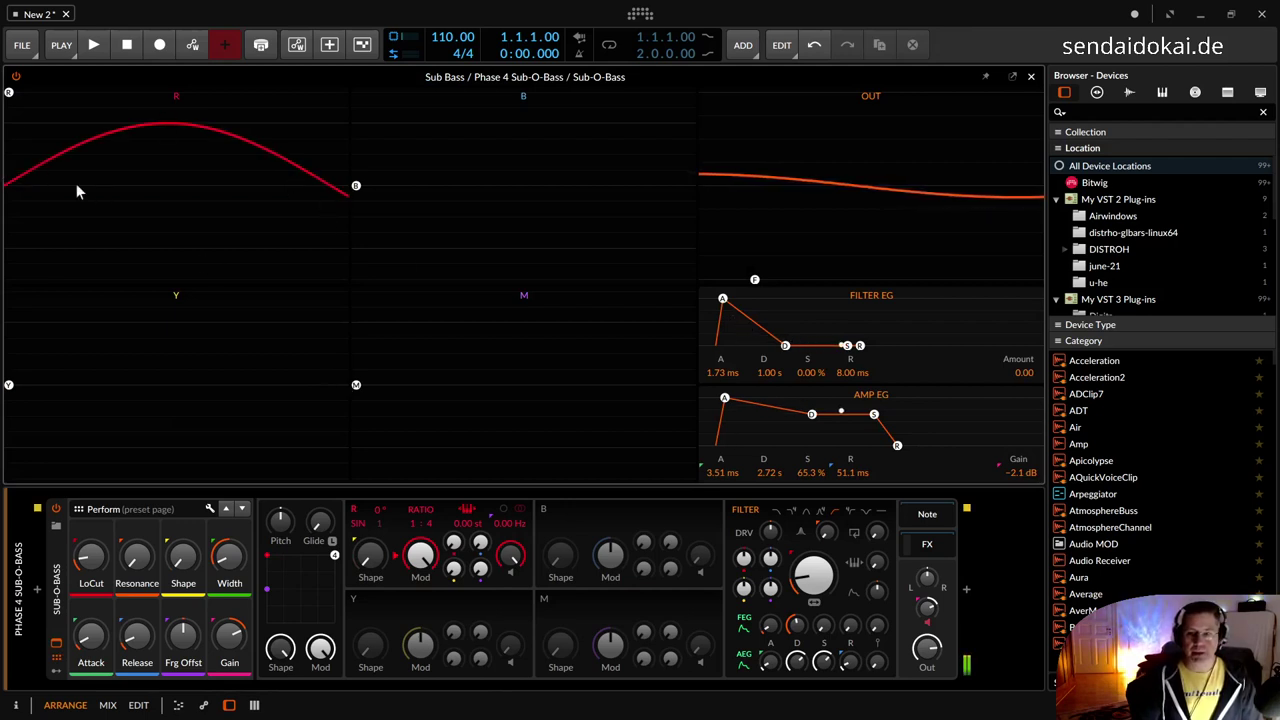
mouse_move(381, 567)
left_mouse_down()
mouse_move(381, 380)
mouse_move(381, 567)
left_mouse_up()
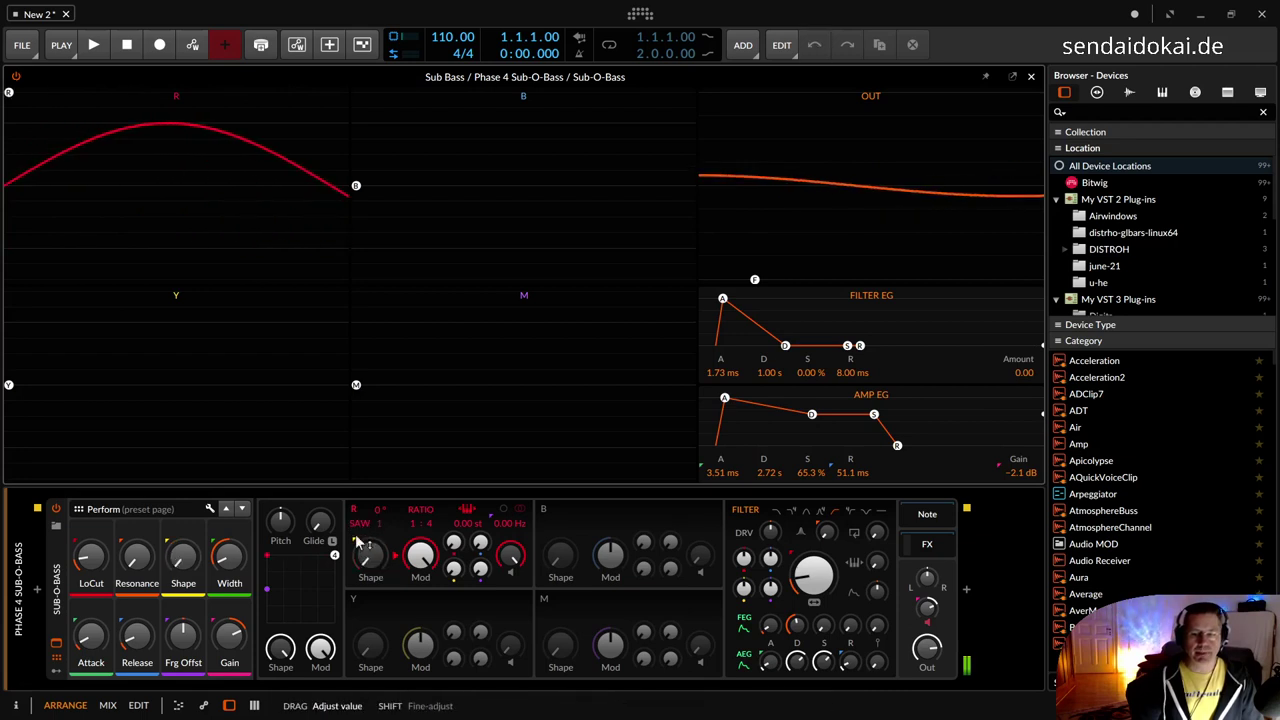
mouse_move(361, 540)
left_mouse_down()
mouse_move(361, 436)
mouse_move(361, 540)
mouse_move(378, 572)
left_mouse_up()
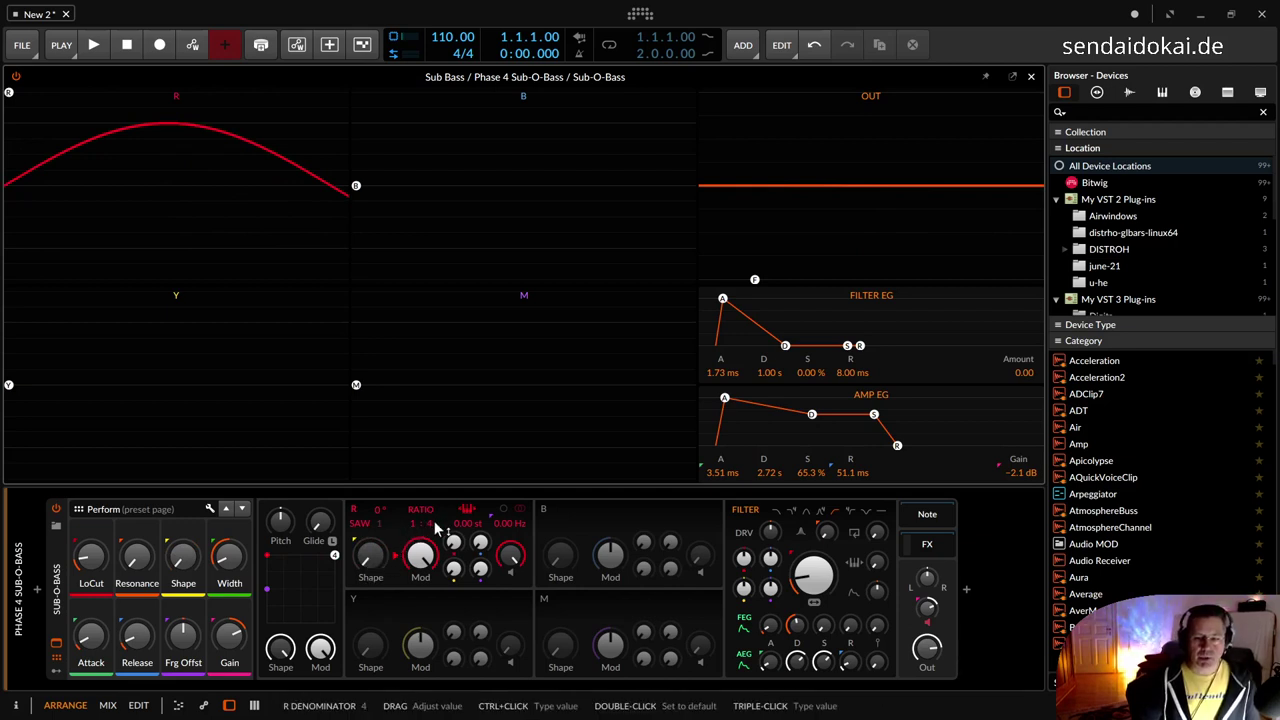
Try oscillator R's frequency ratio at 1:1 and return it to 1:4
left_click_drag(428, 523, 428, 513)
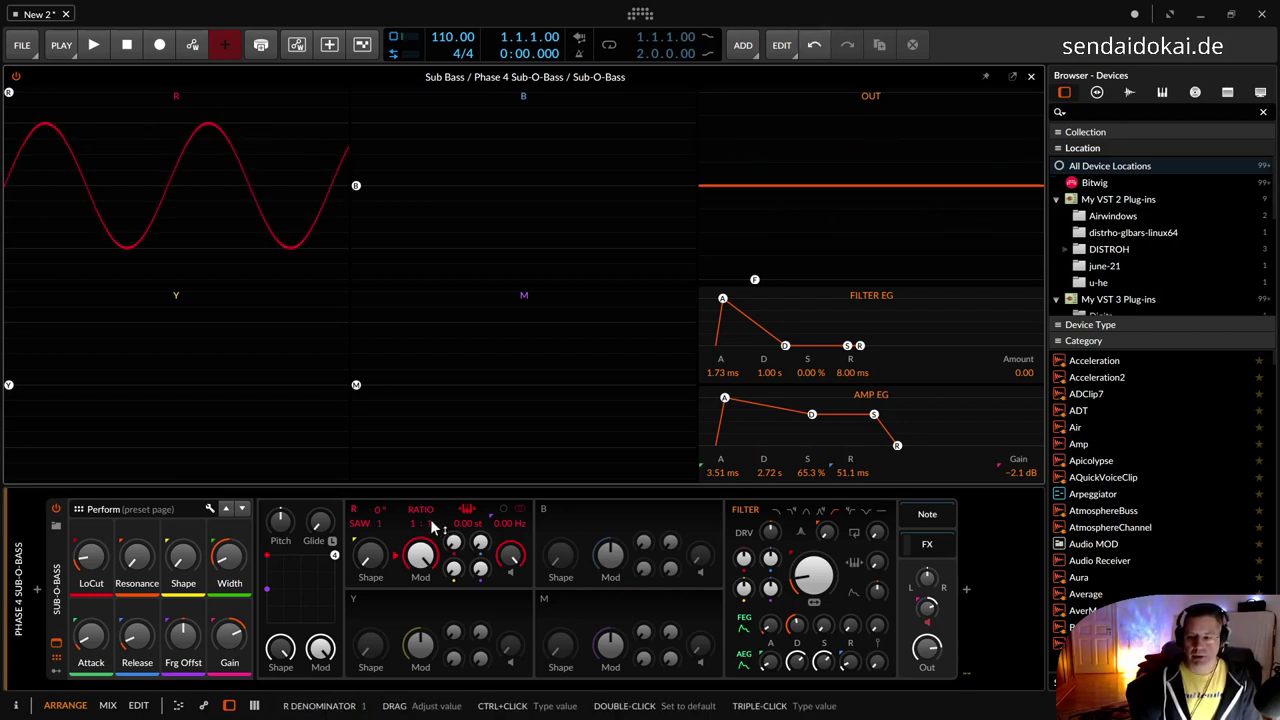
left_click_drag(432, 527, 432, 524)
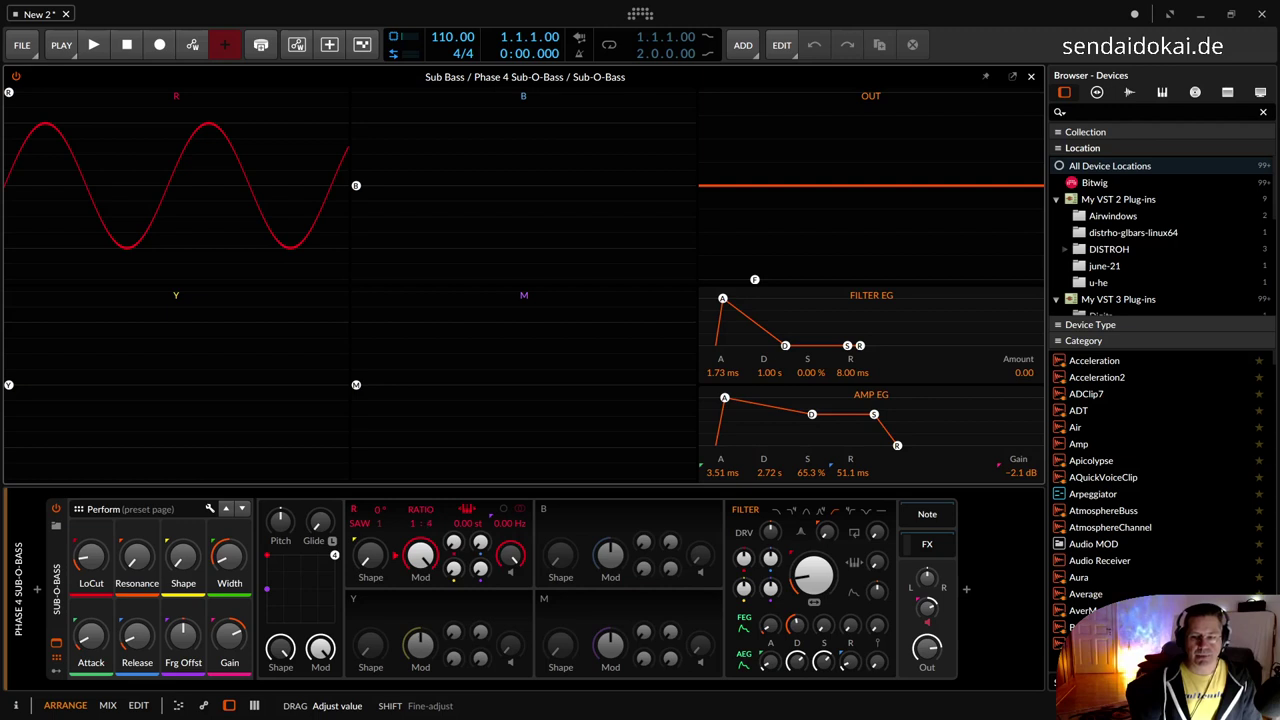
left_click_drag(432, 524, 432, 533)
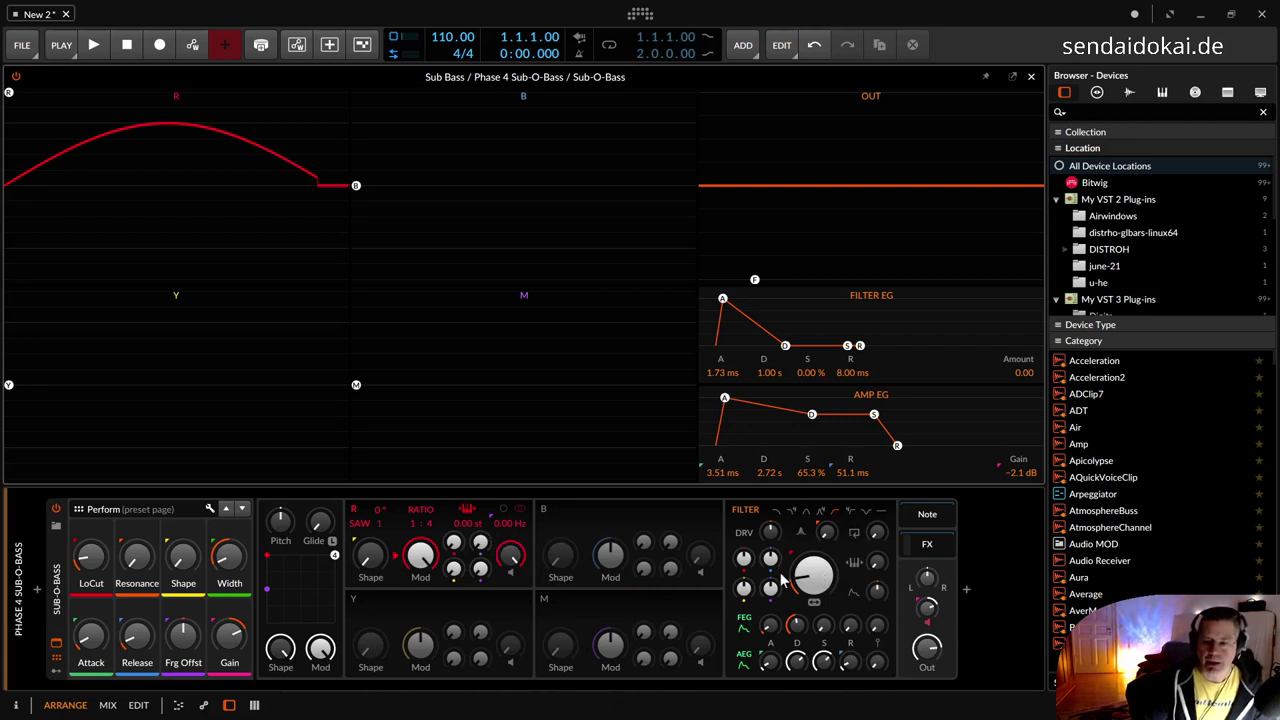
Set oscillator R's frequency offset to 0.01 Hz and close the expanded device view
left_click_drag(784, 580, 793, 584)
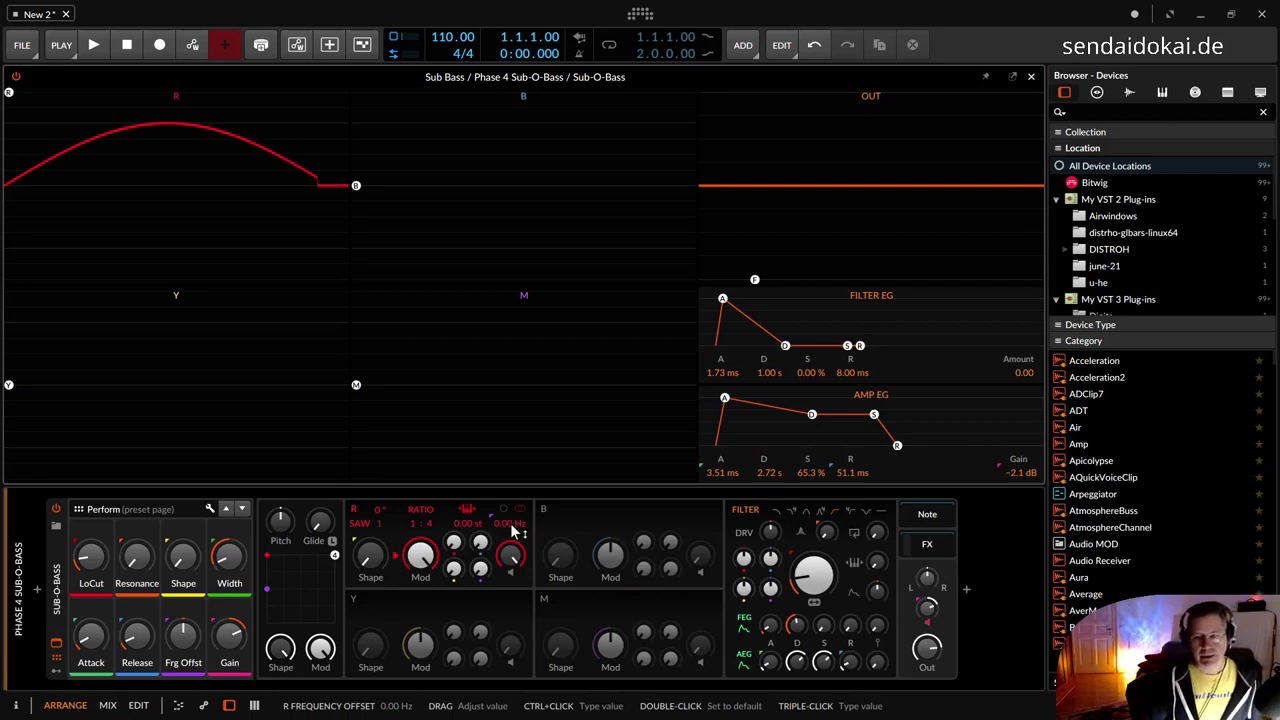
left_click_drag(513, 532, 513, 532)
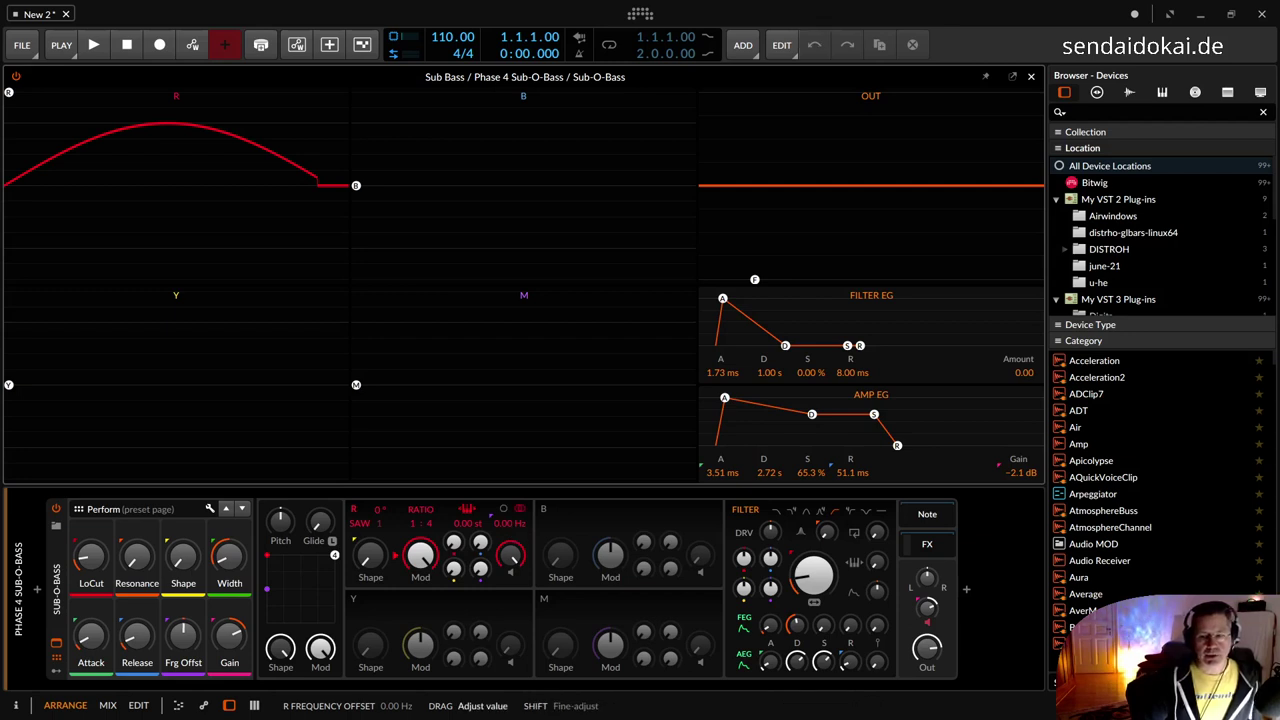
left_click_drag(513, 532, 513, 532)
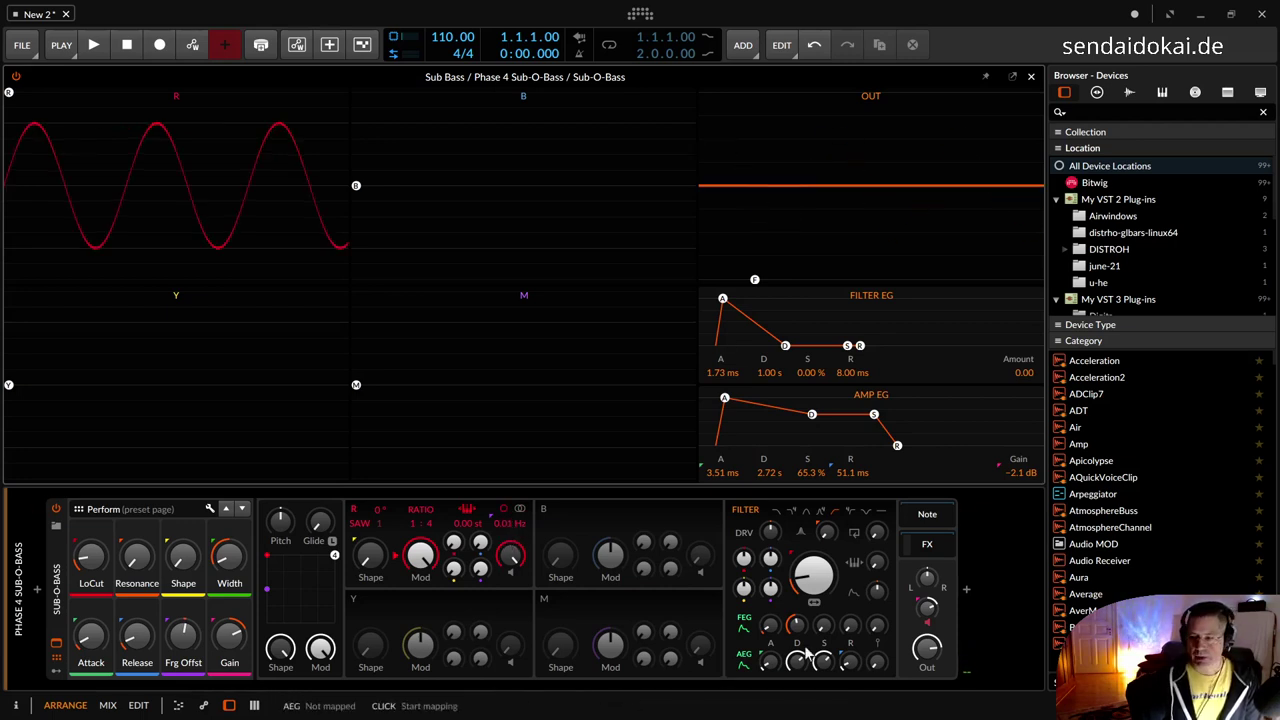
left_click(1031, 76)
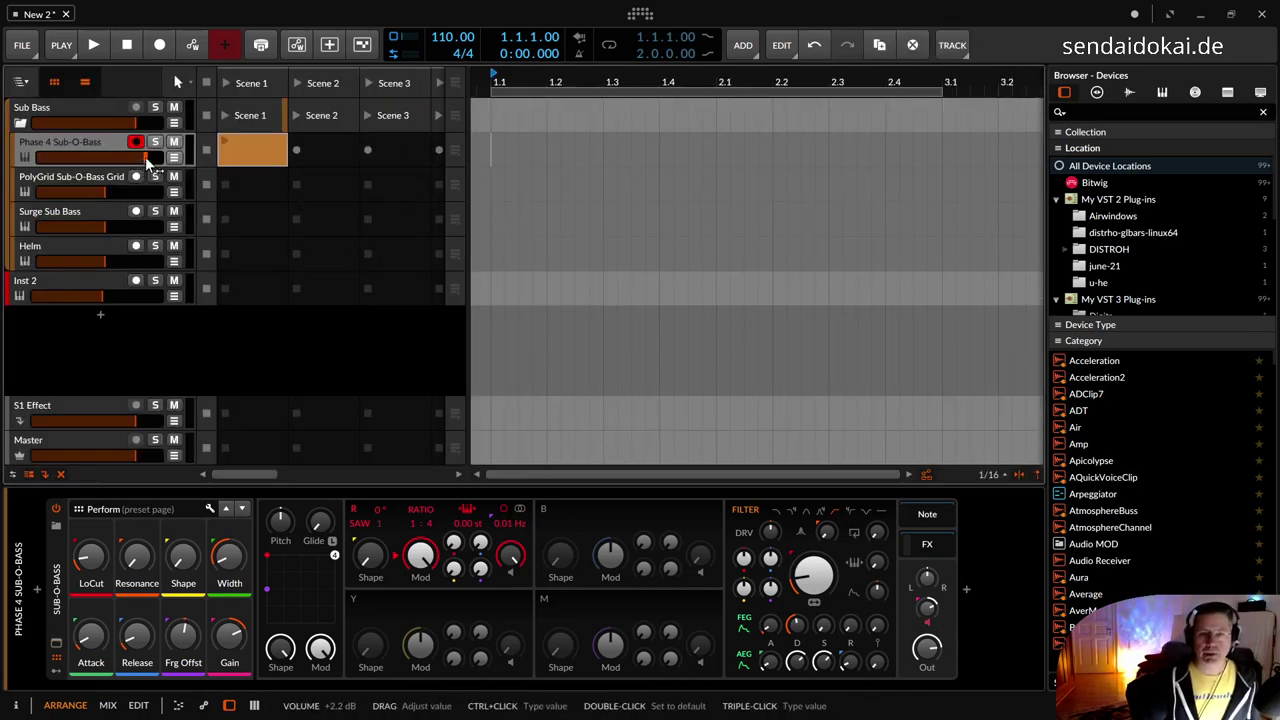
Reopen the expanded device view, try oscillator R's frequency offset at 26.4 Hz and reset it to 0.00 Hz
left_click(57, 643)
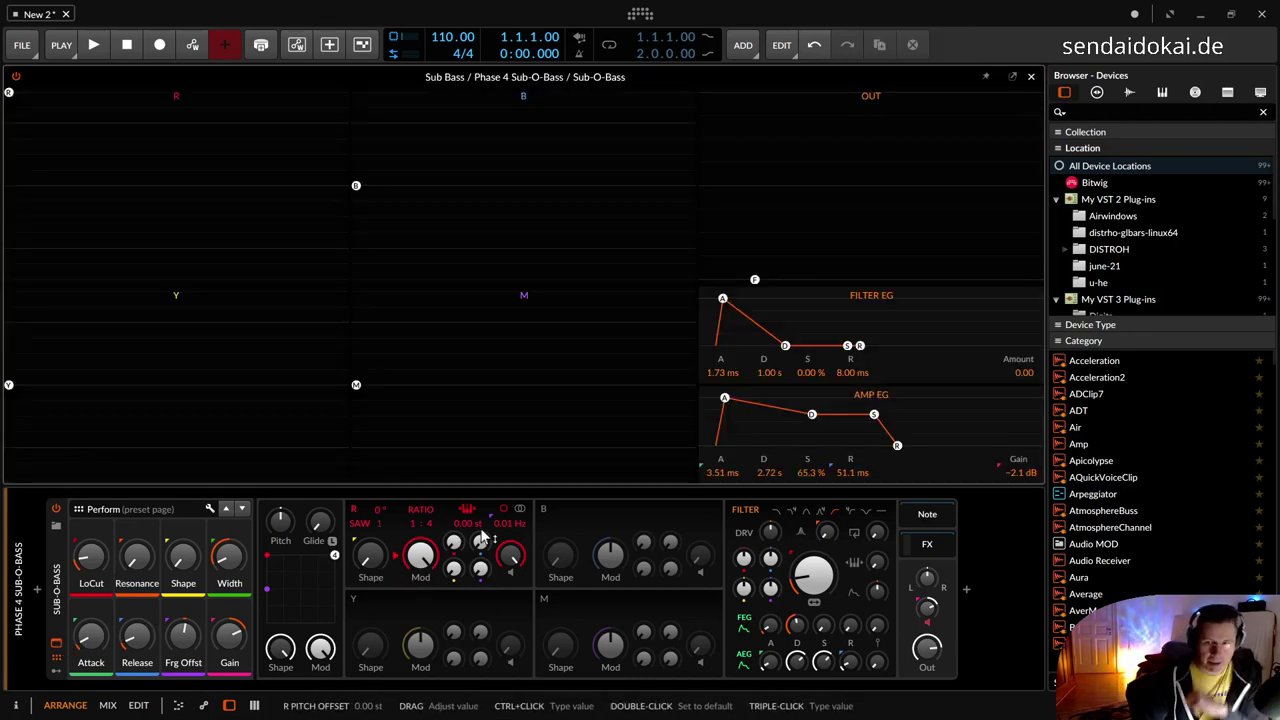
left_click_drag(506, 523, 506, 478)
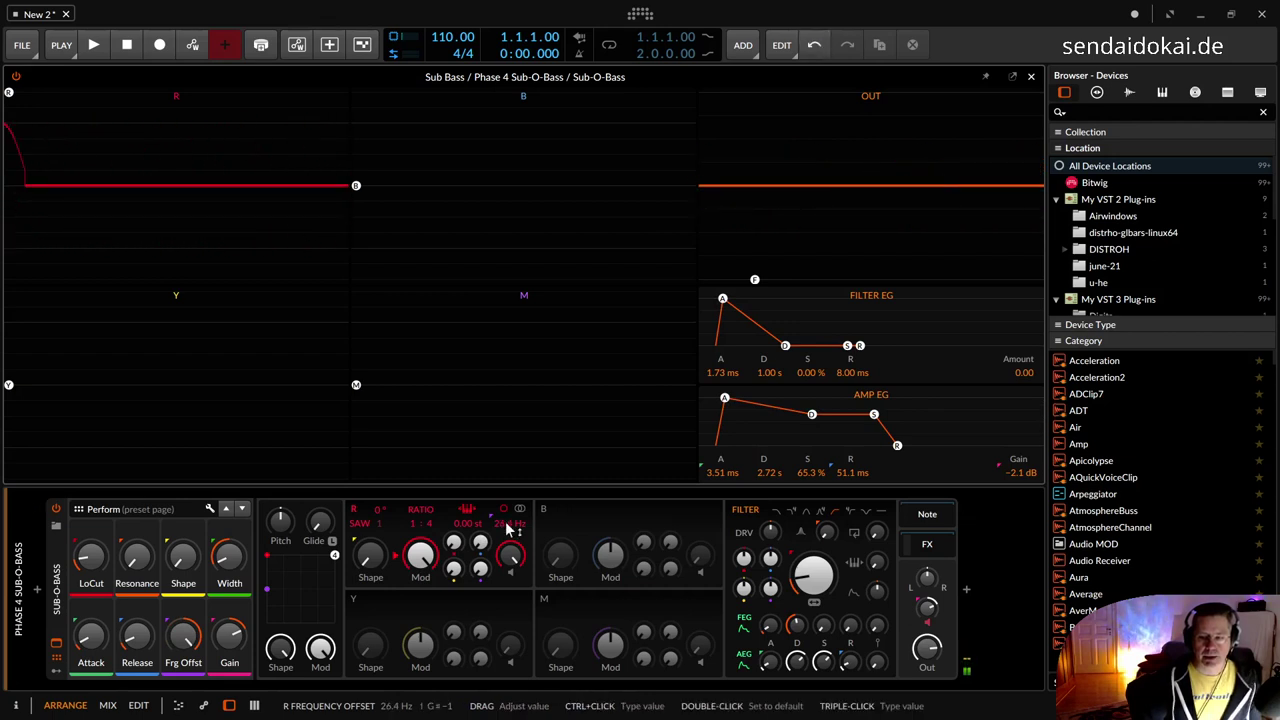
double_click(506, 522)
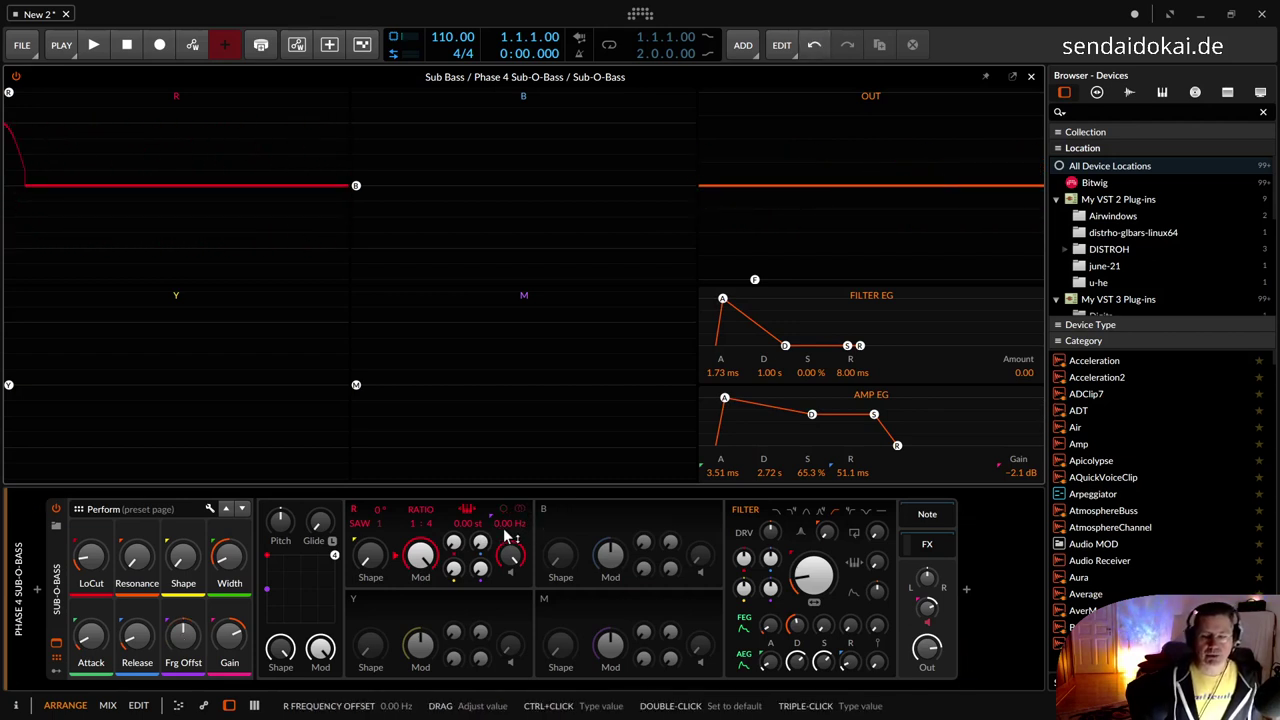
left_click_drag(512, 526, 514, 535)
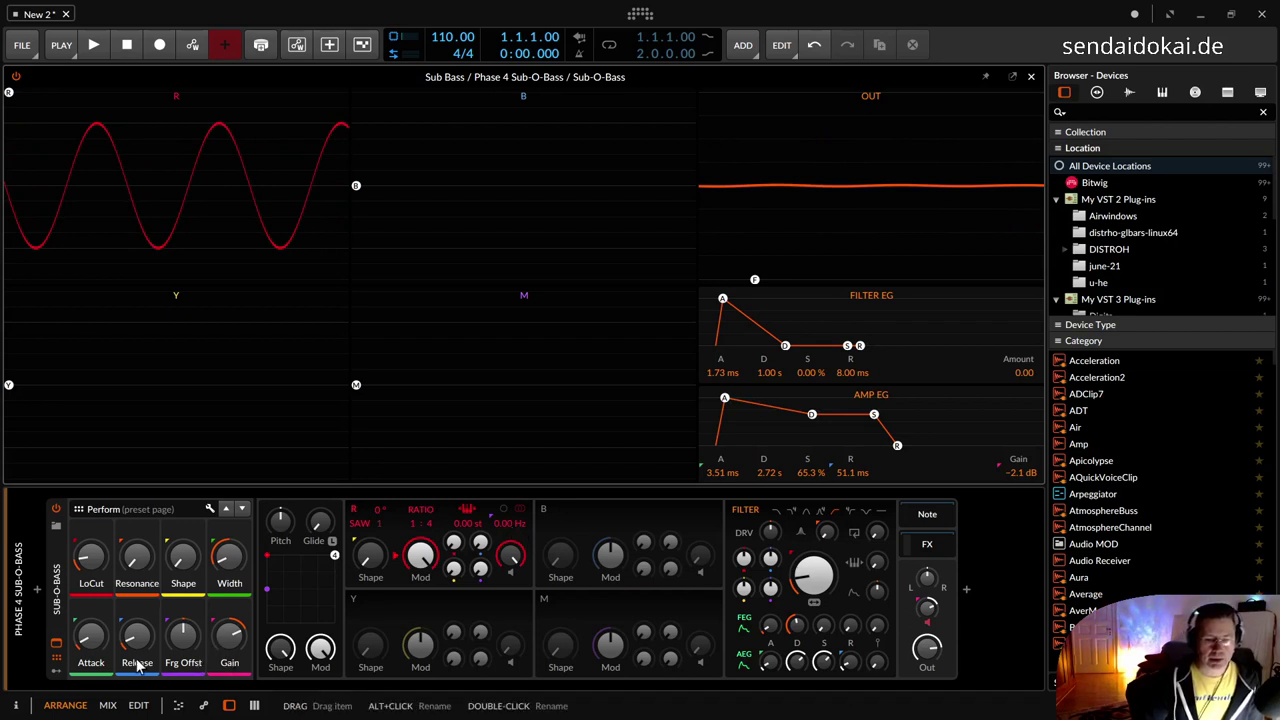
Show the modulators of the Sub-O-Bass device
left_click(58, 674)
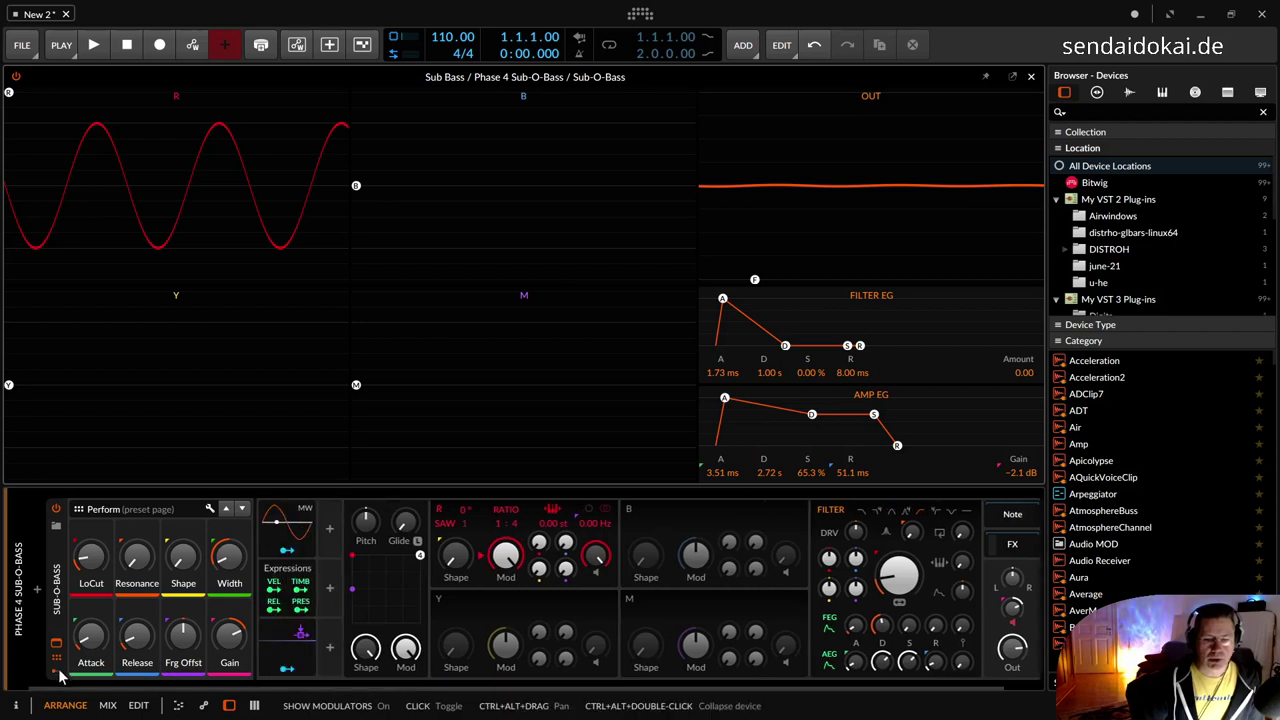
Hide the device's modulators, try oscillator R's frequency offset at 1.94 Hz and set it to 0.19 Hz
left_click(58, 674)
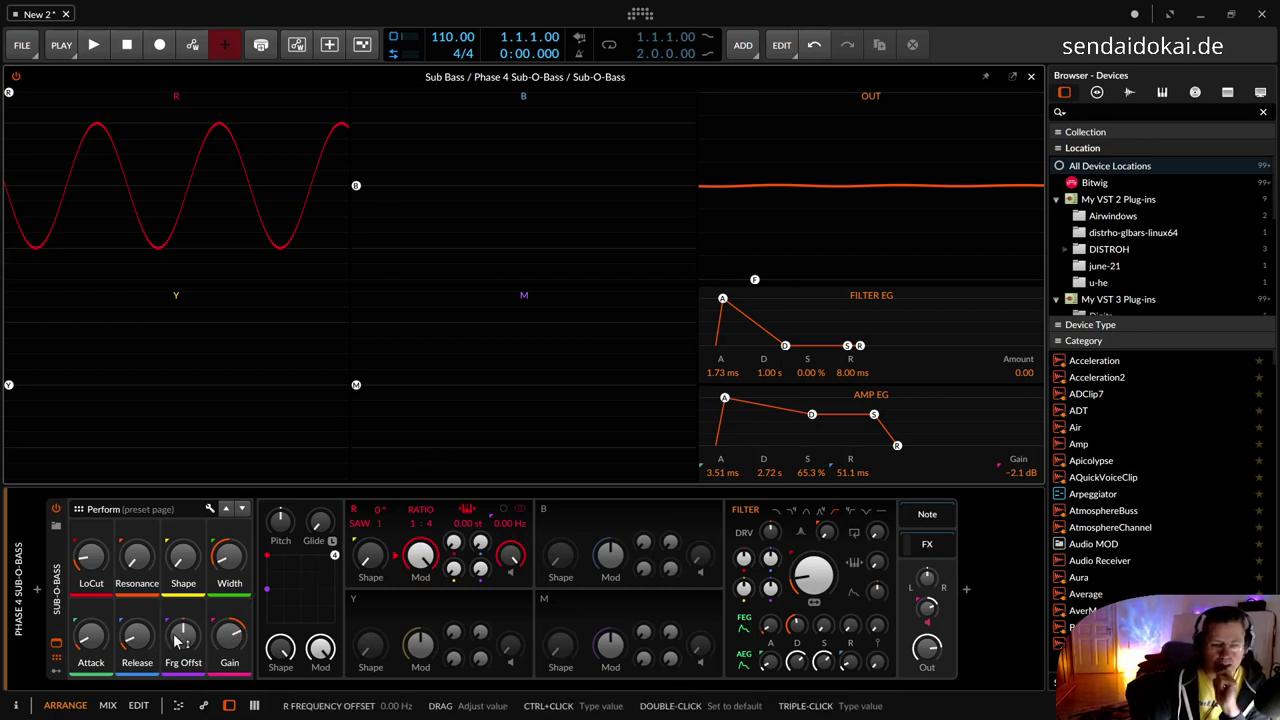
mouse_move(183, 637)
left_mouse_down()
mouse_move(183, 660)
mouse_move(183, 638)
left_mouse_up()
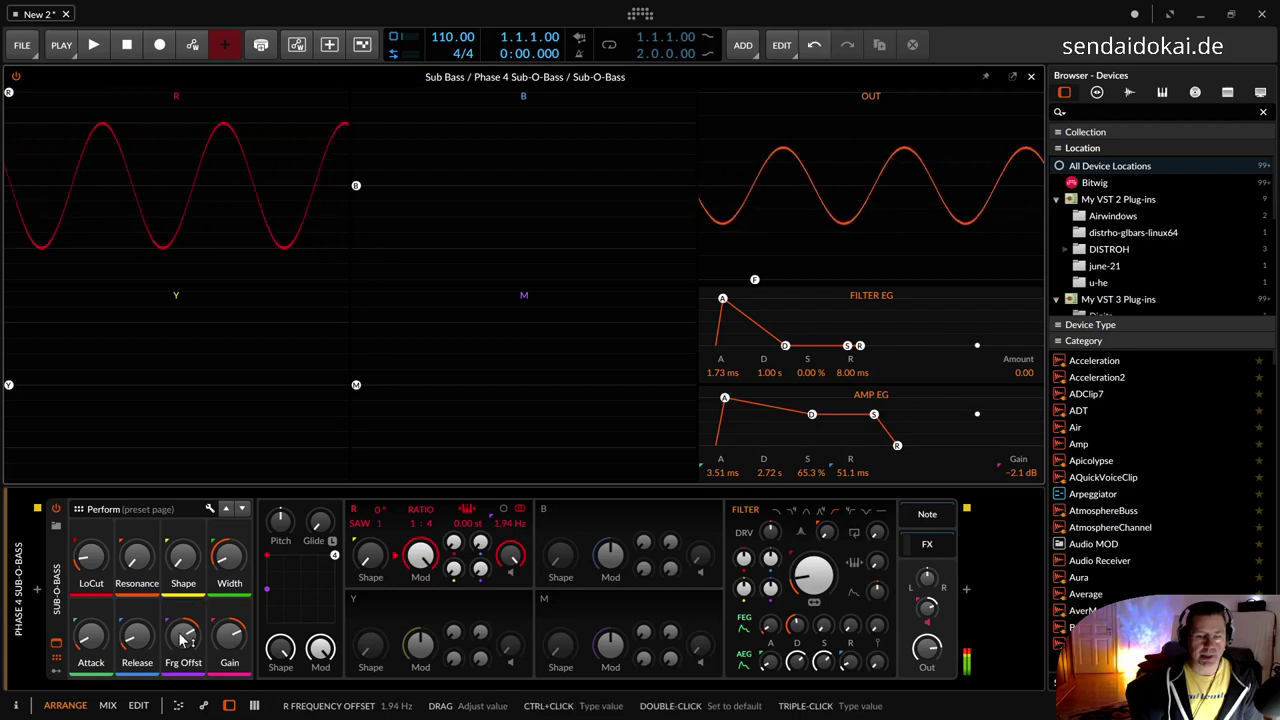
double_click(183, 638)
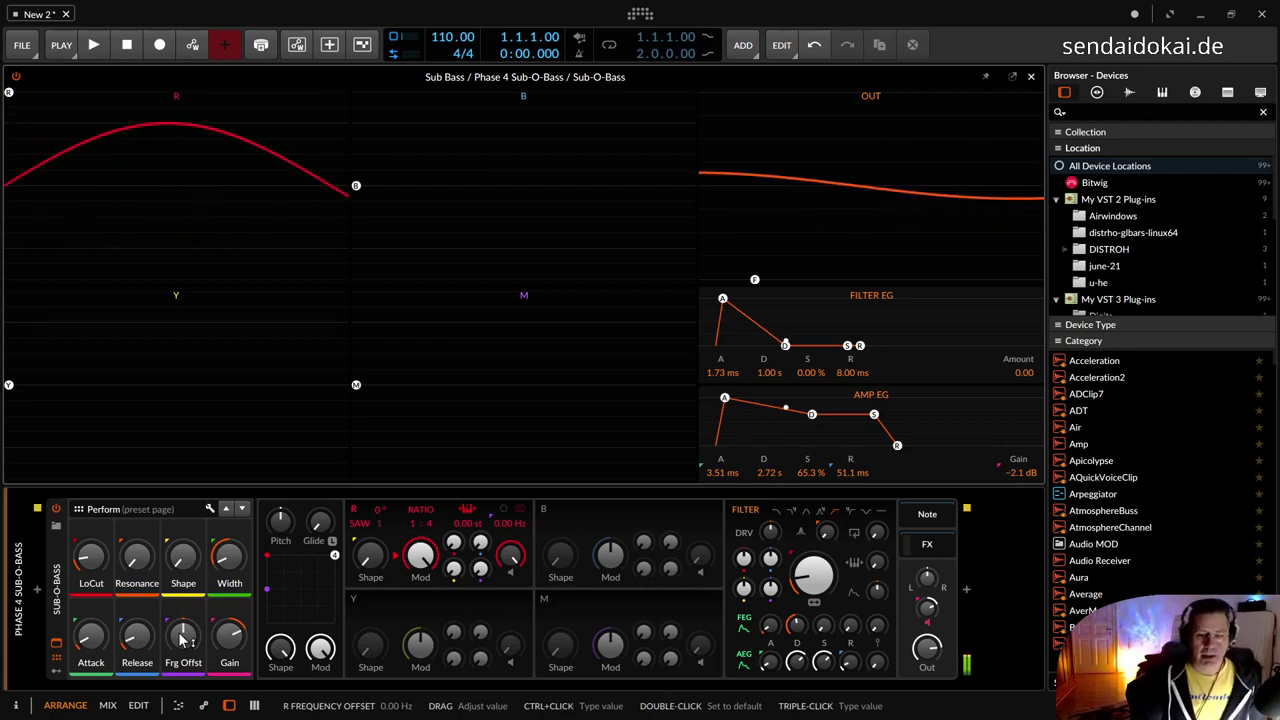
left_click_drag(183, 640, 183, 640)
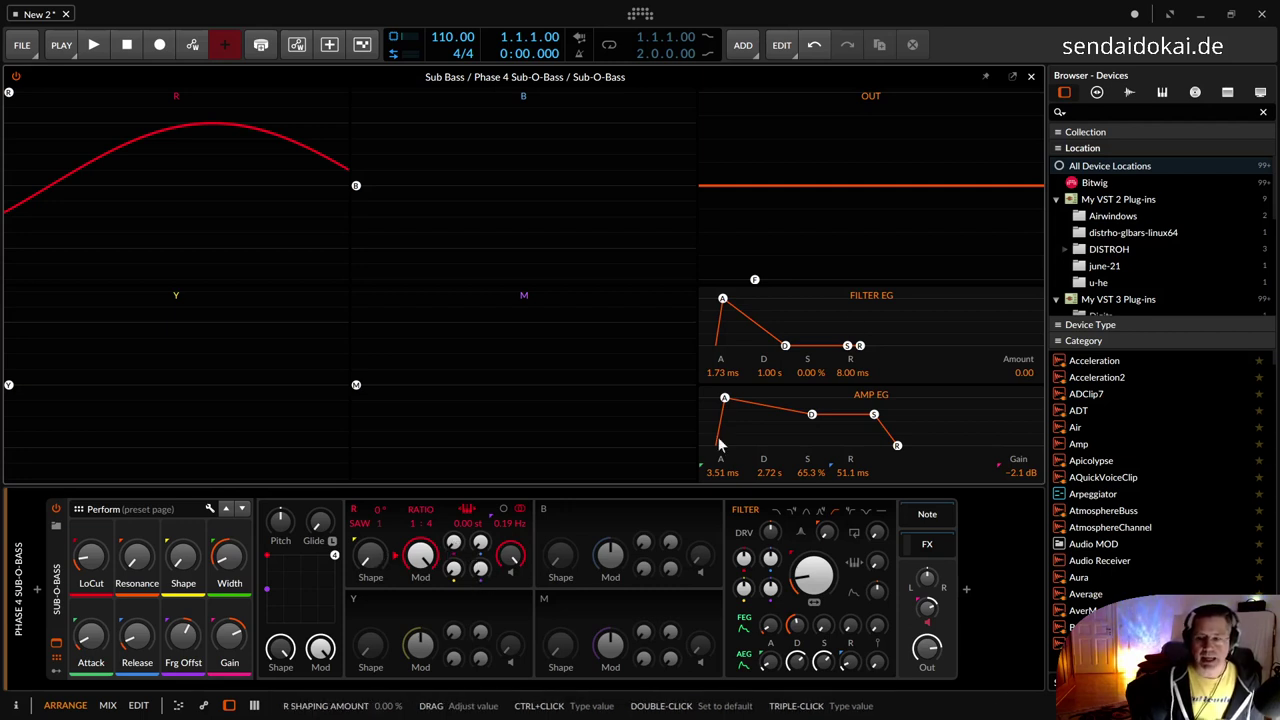
Close the expanded device view and briefly inspect the Sub-O-Bass-Grid device on the PolyGrid Sub-O-Bass Grid track
left_click(1031, 76)
left_click(55, 178)
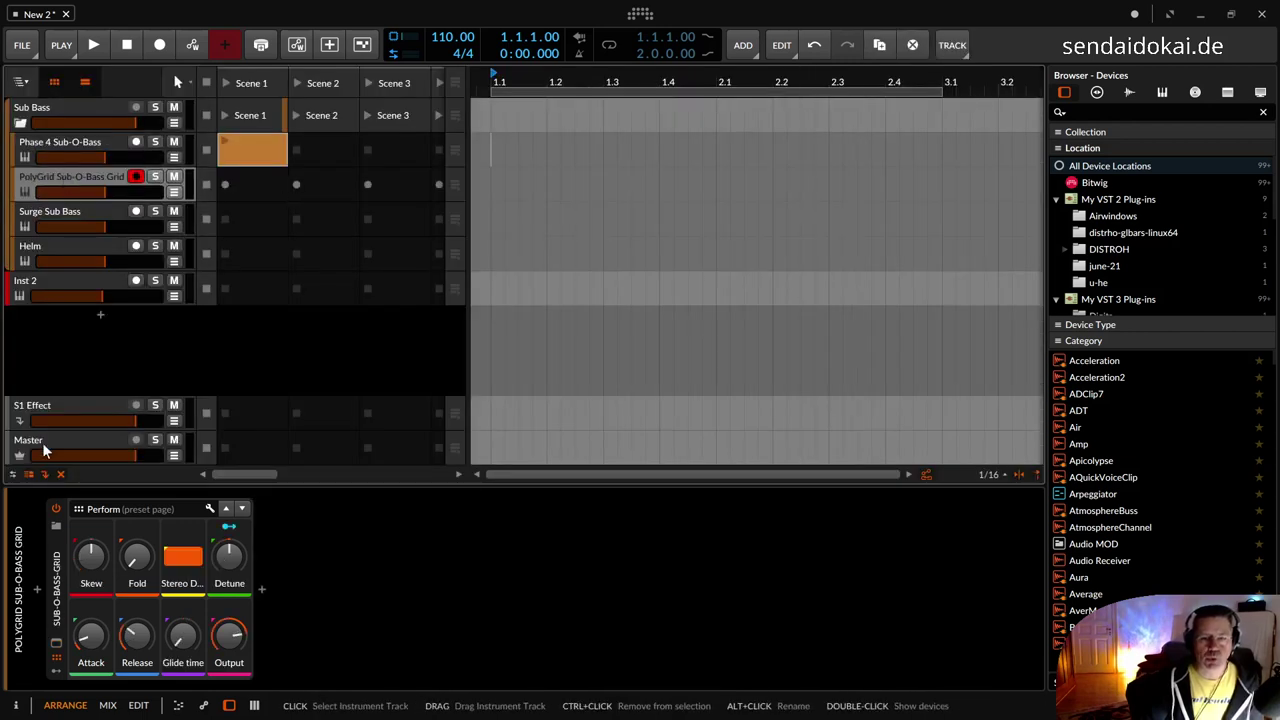
double_click(60, 598)
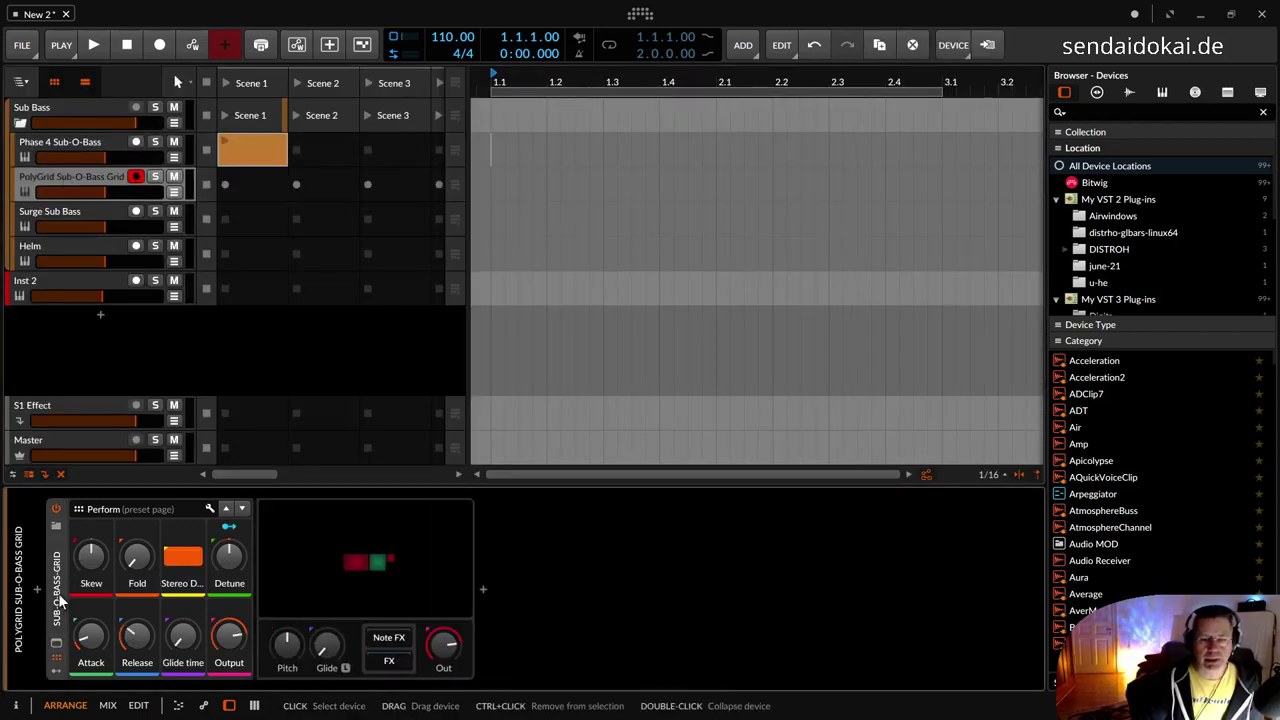
double_click(60, 598)
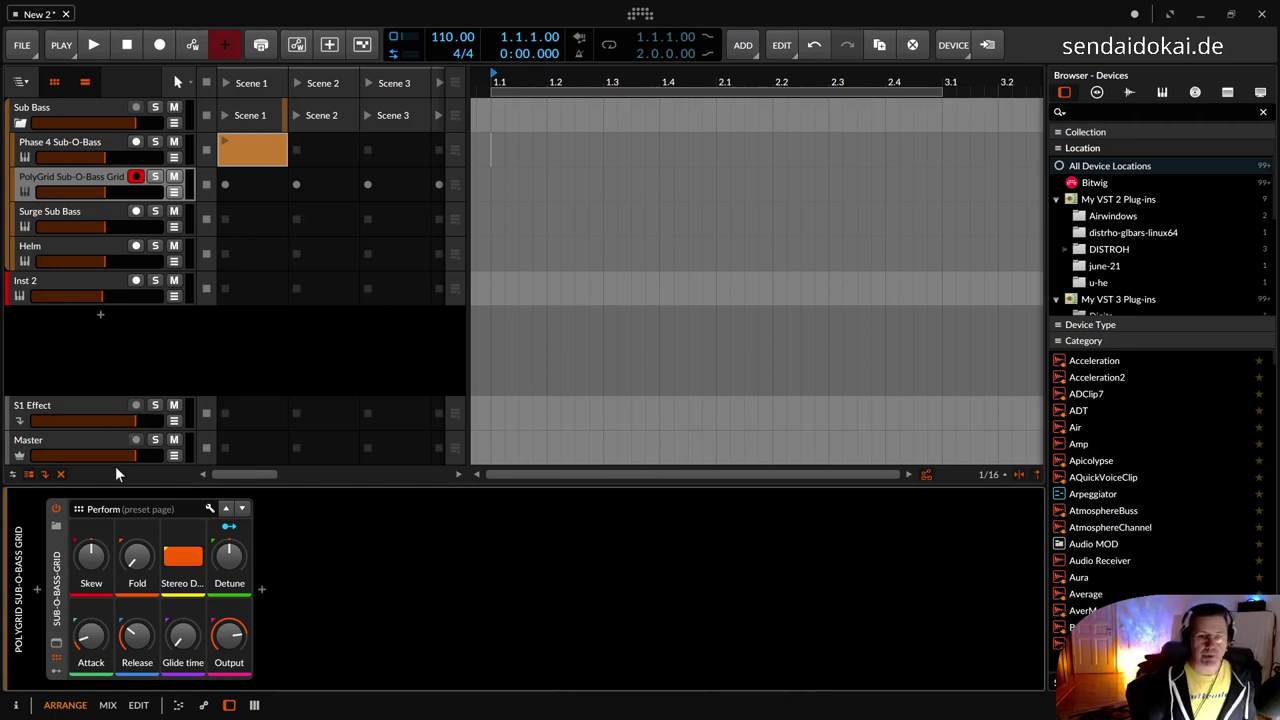
Insert a Poly Grid device on the empty Inst 2 track
left_click(66, 280)
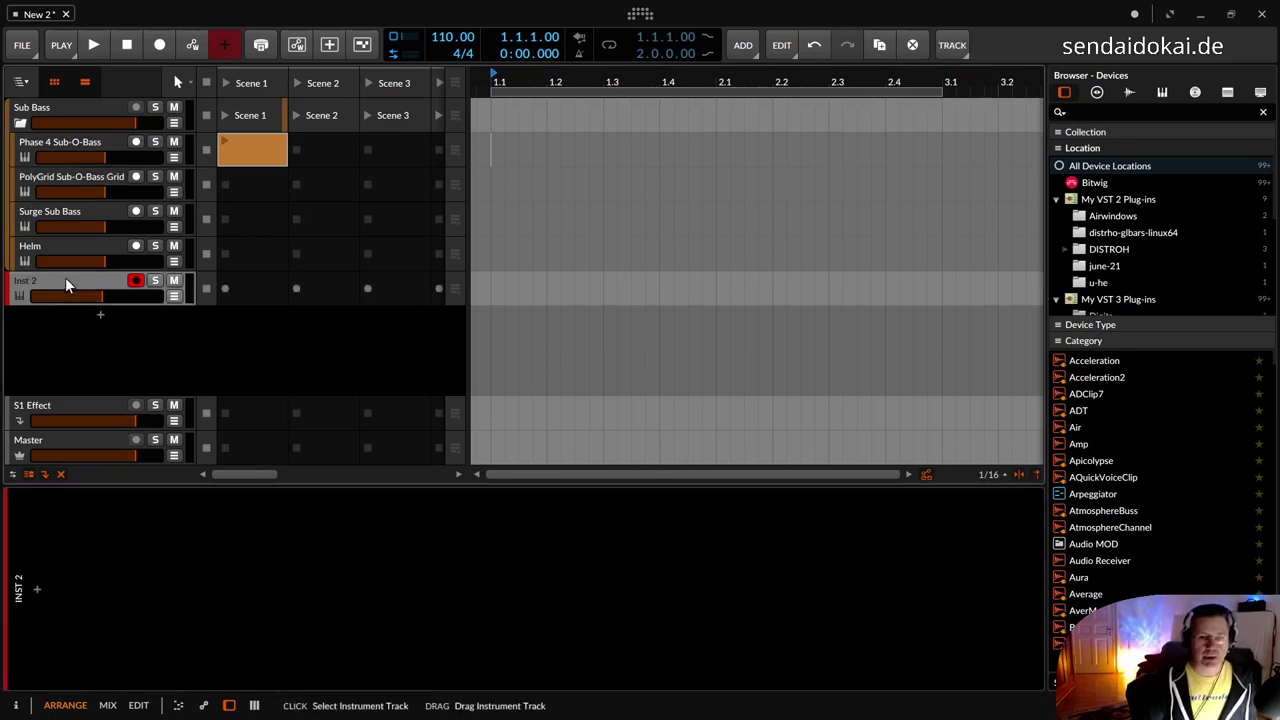
double_click(43, 618)
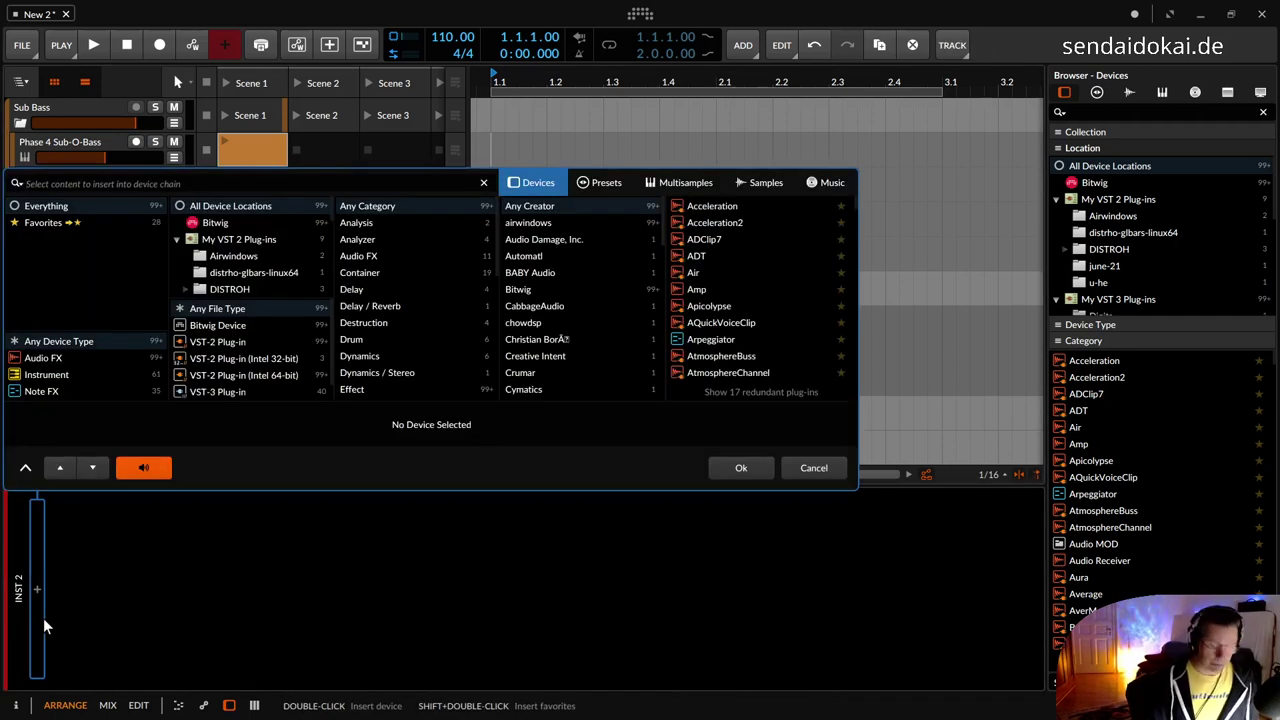
type("poly")
key("Down")
key("Return")
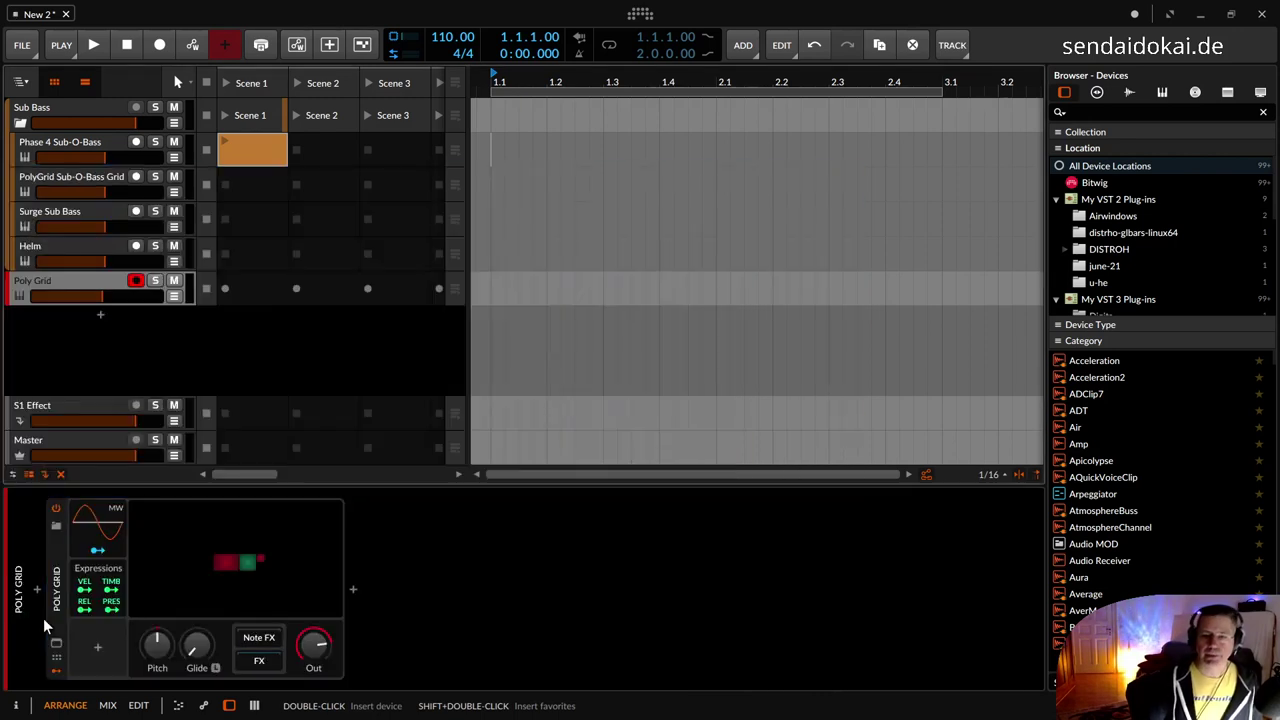
Open the Poly Grid patch, replace its Triangle oscillator with a Sine oscillator and set the ratio to 1:4
left_click(234, 566)
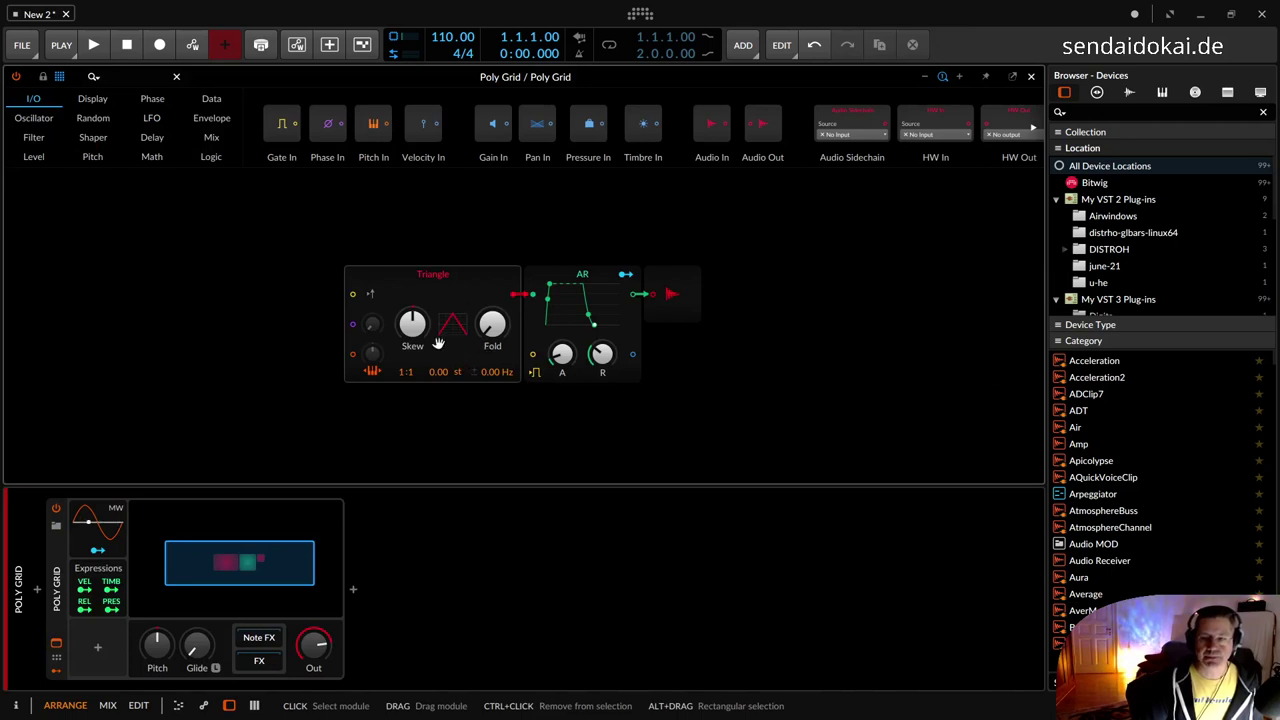
left_click(40, 121)
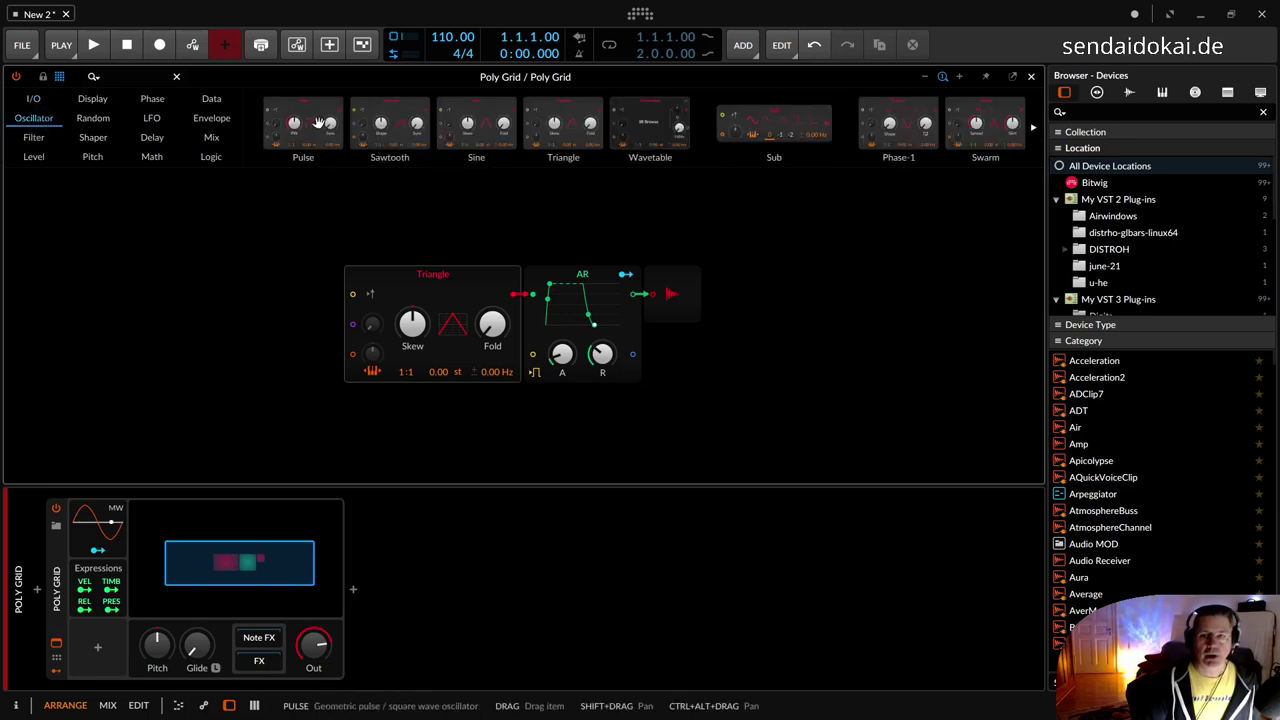
left_click_drag(476, 147, 466, 319)
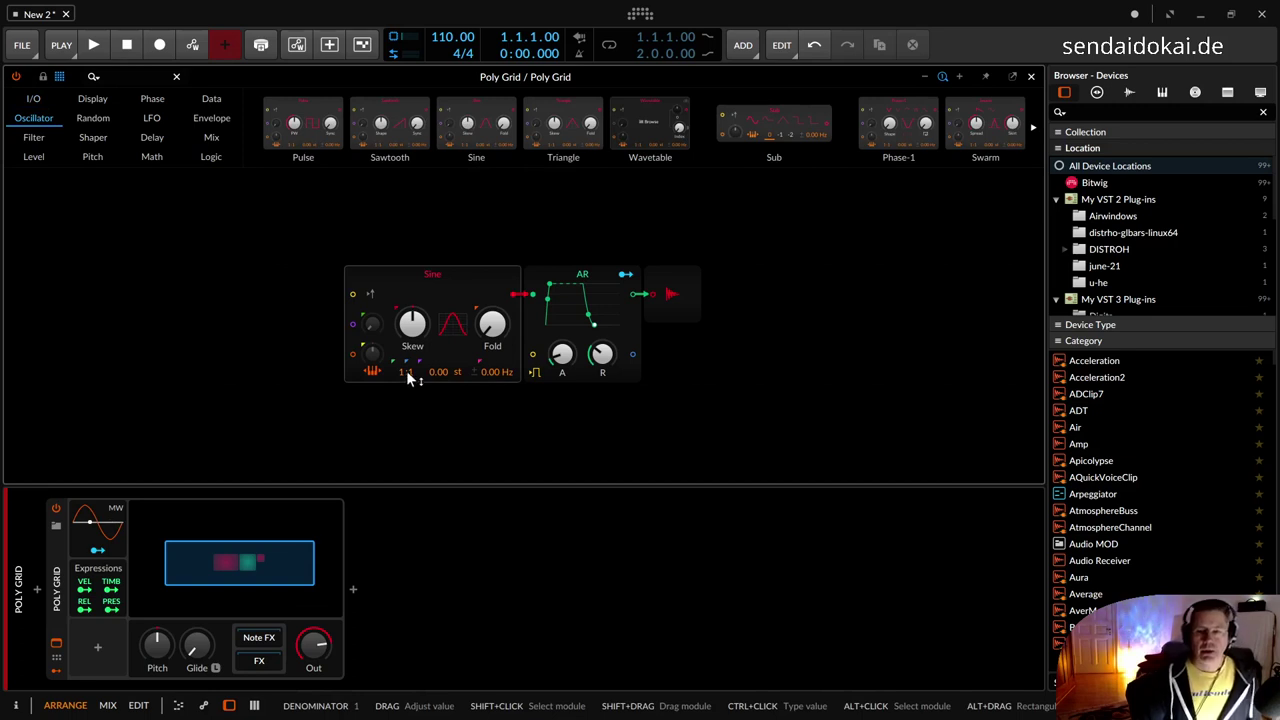
left_click_drag(409, 372, 409, 372)
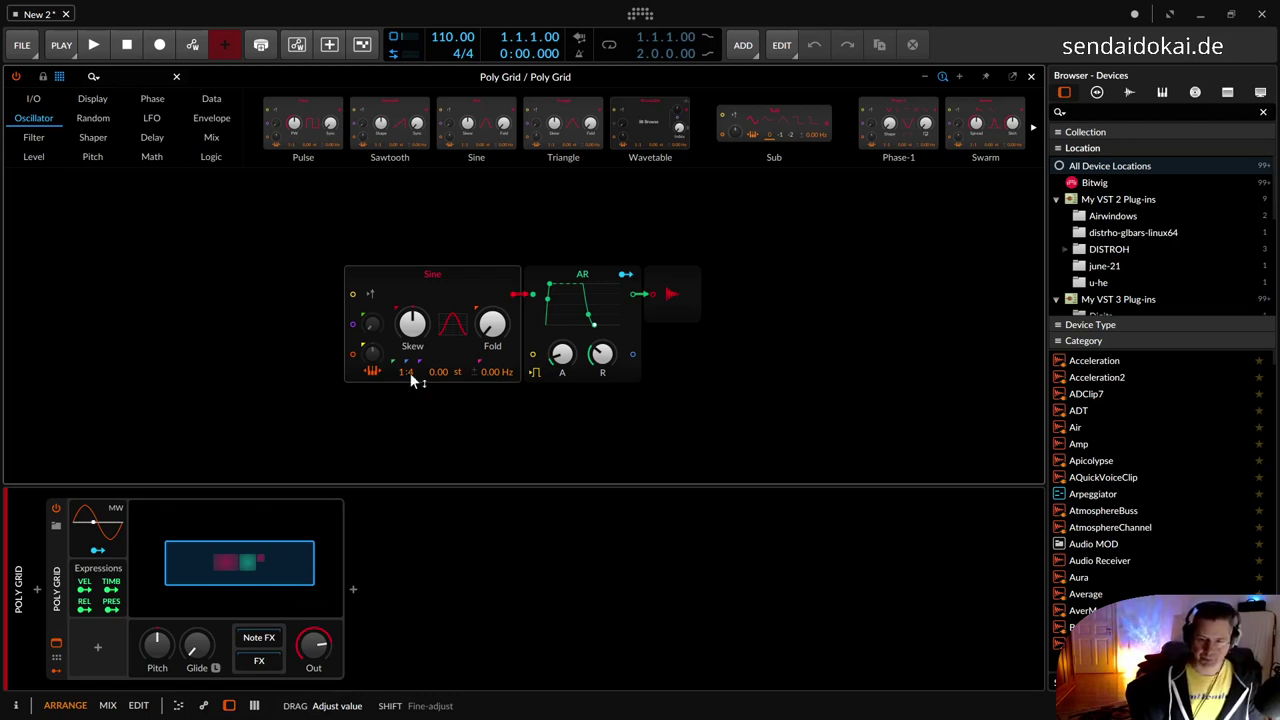
Set the Poly Grid output to about -1.2 dB and lengthen the AR envelope's attack and release, trying attacks of 79.3 ms and 0.00 ms
mouse_move(314, 645)
left_mouse_down()
mouse_move(314, 658)
mouse_move(322, 648)
left_mouse_up()
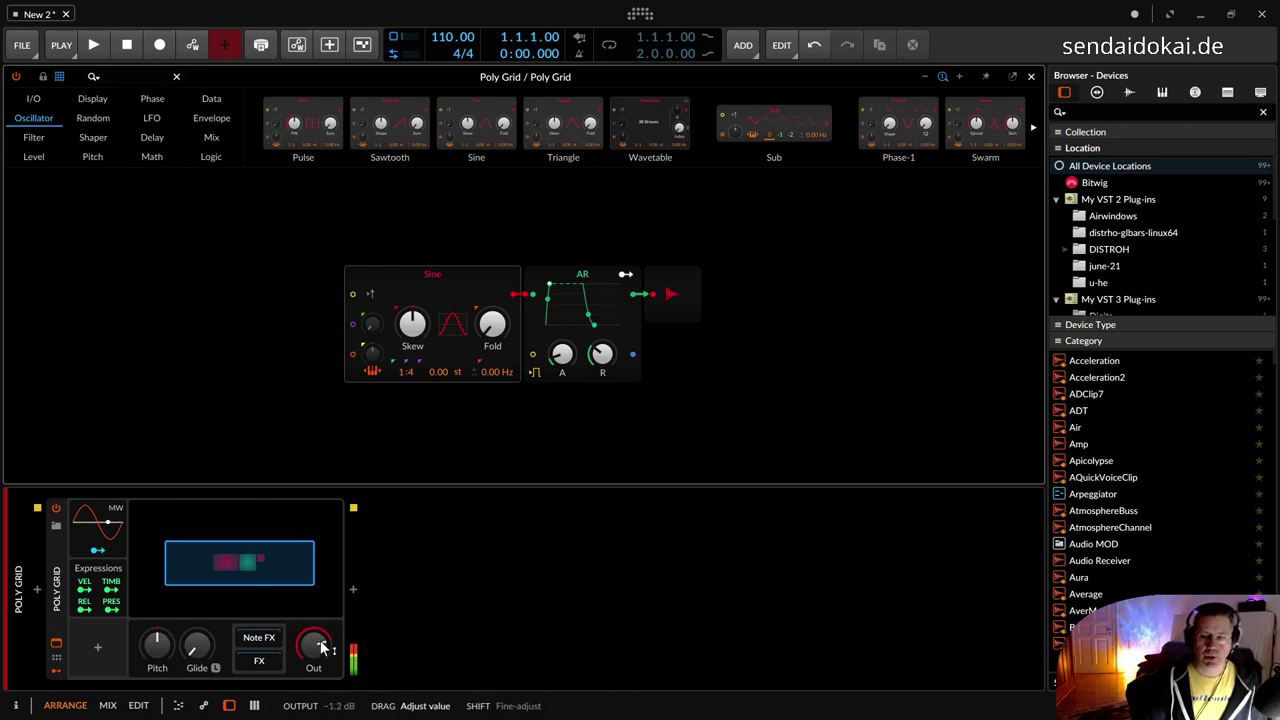
left_click_drag(562, 354, 562, 347)
left_click(601, 358)
left_click(563, 357)
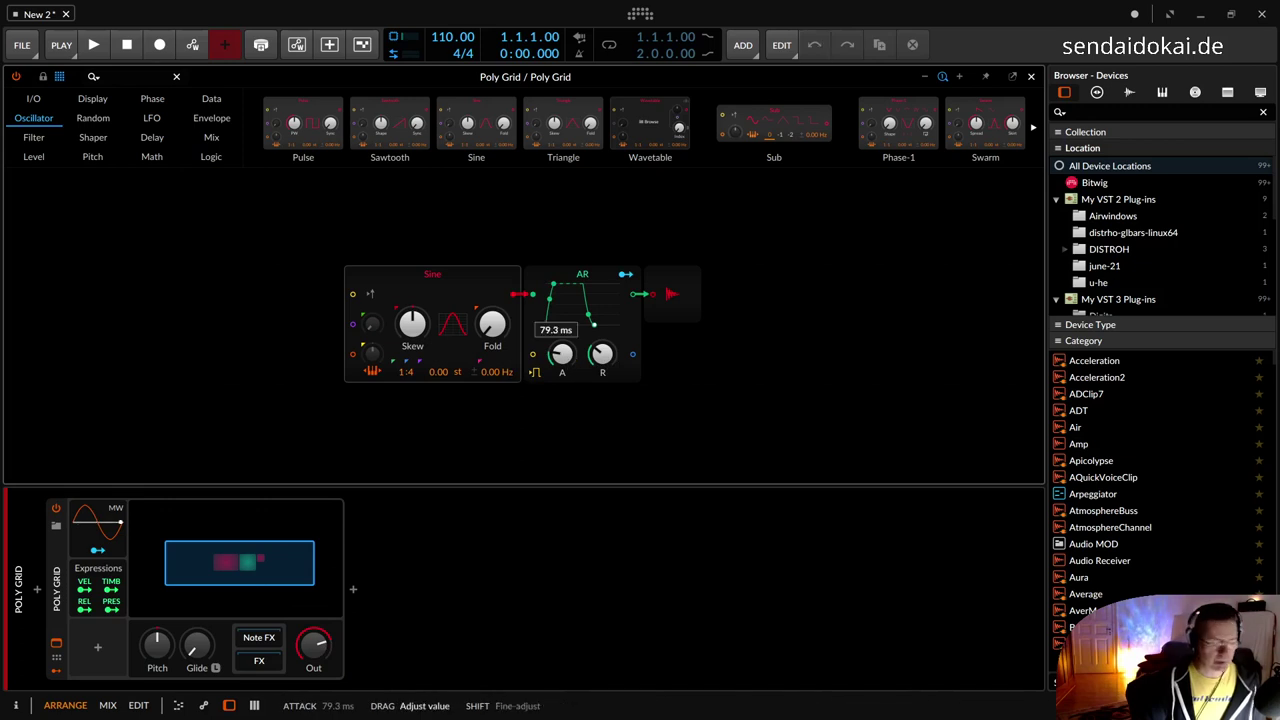
double_click(563, 357)
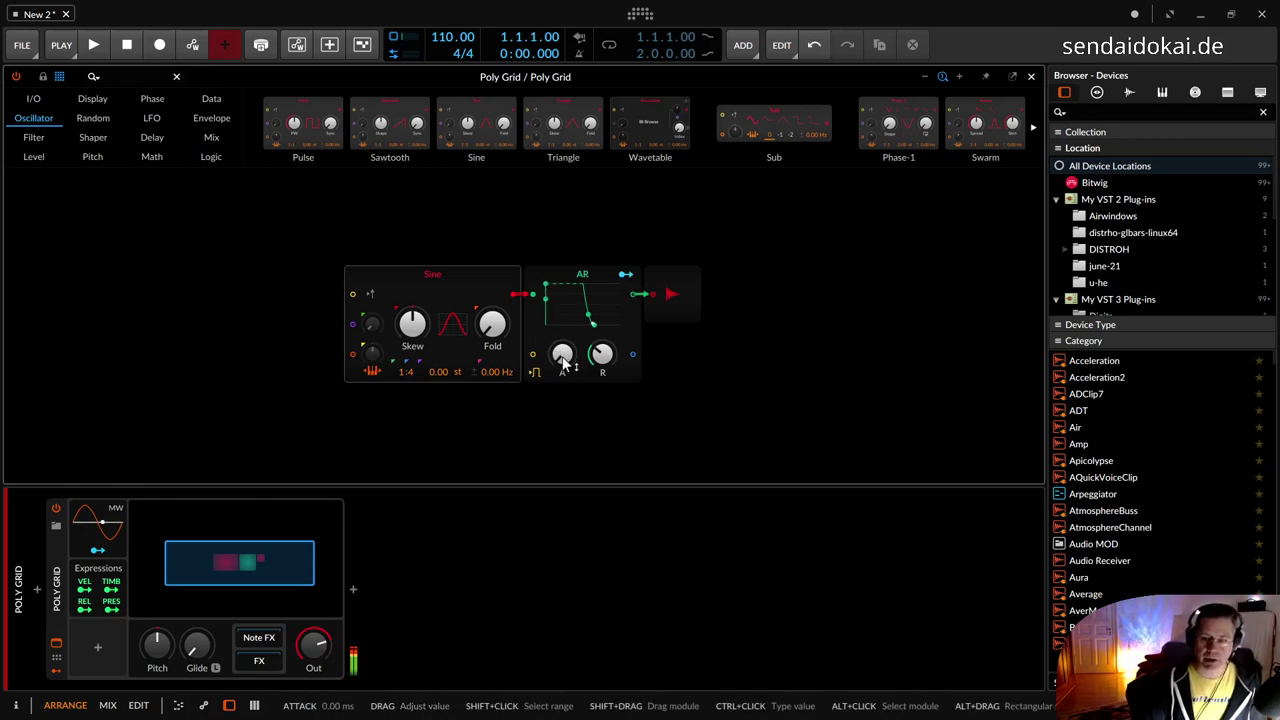
left_click_drag(563, 362, 603, 360)
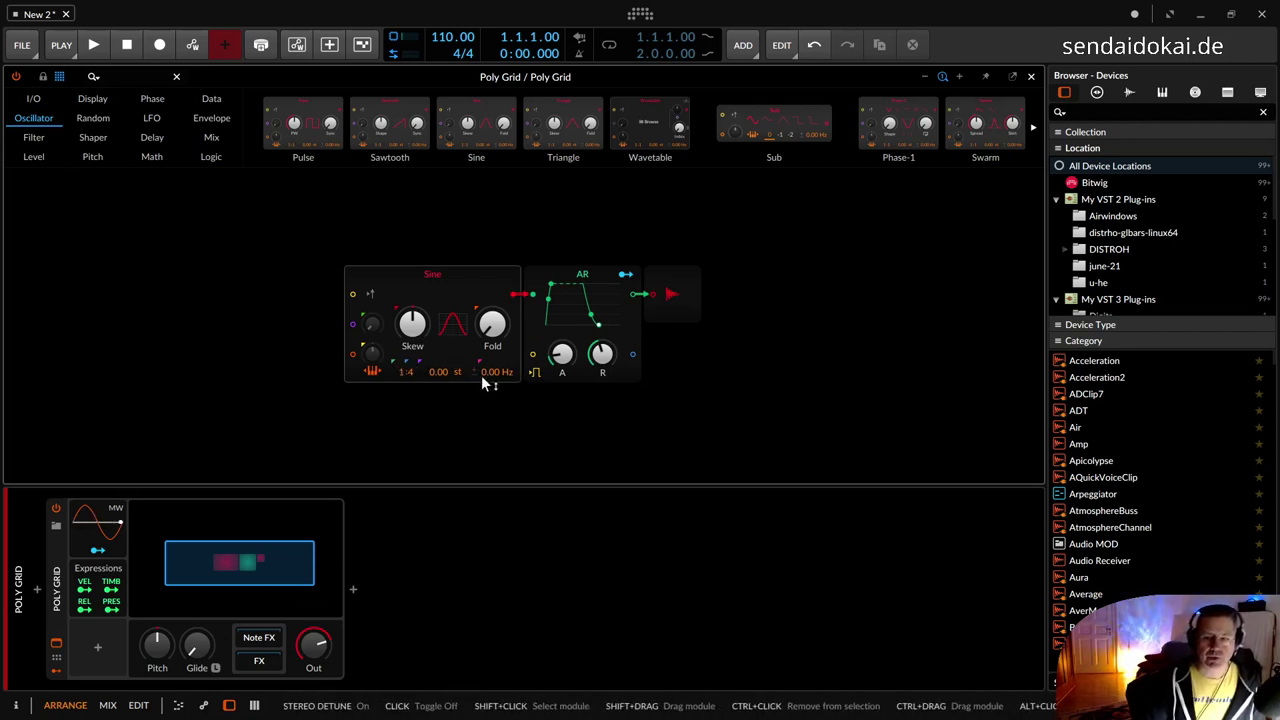
Set the Sine oscillator's stereo detune to 0.08 Hz after trying smaller amounts, and try out its Skew
left_click_drag(493, 377, 493, 376)
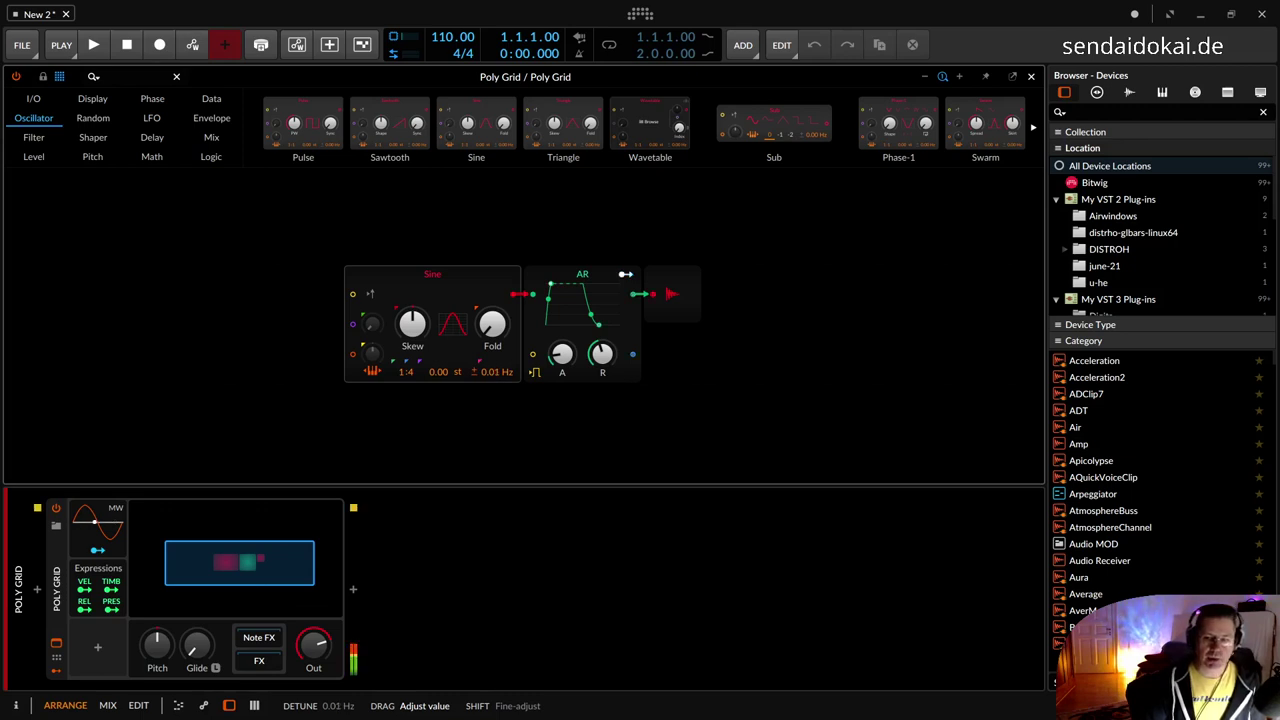
left_click_drag(493, 376, 476, 384)
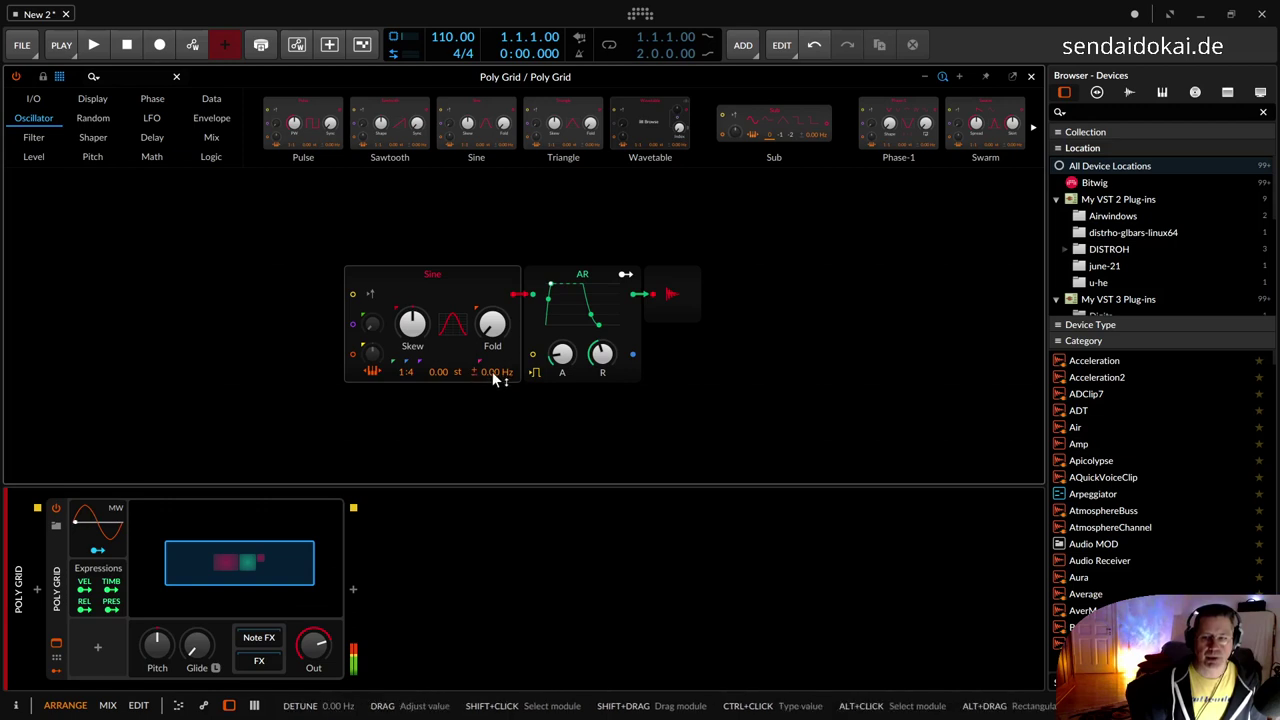
left_click_drag(493, 373, 493, 373)
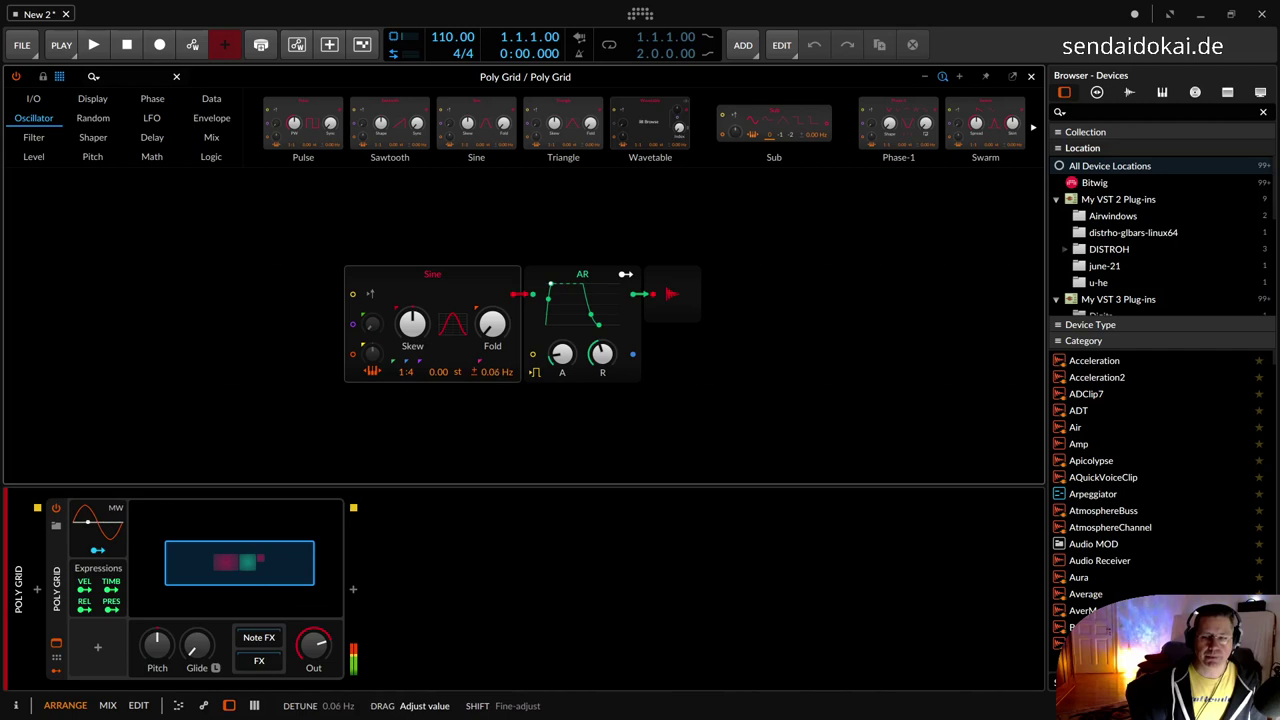
left_click_drag(493, 373, 493, 375)
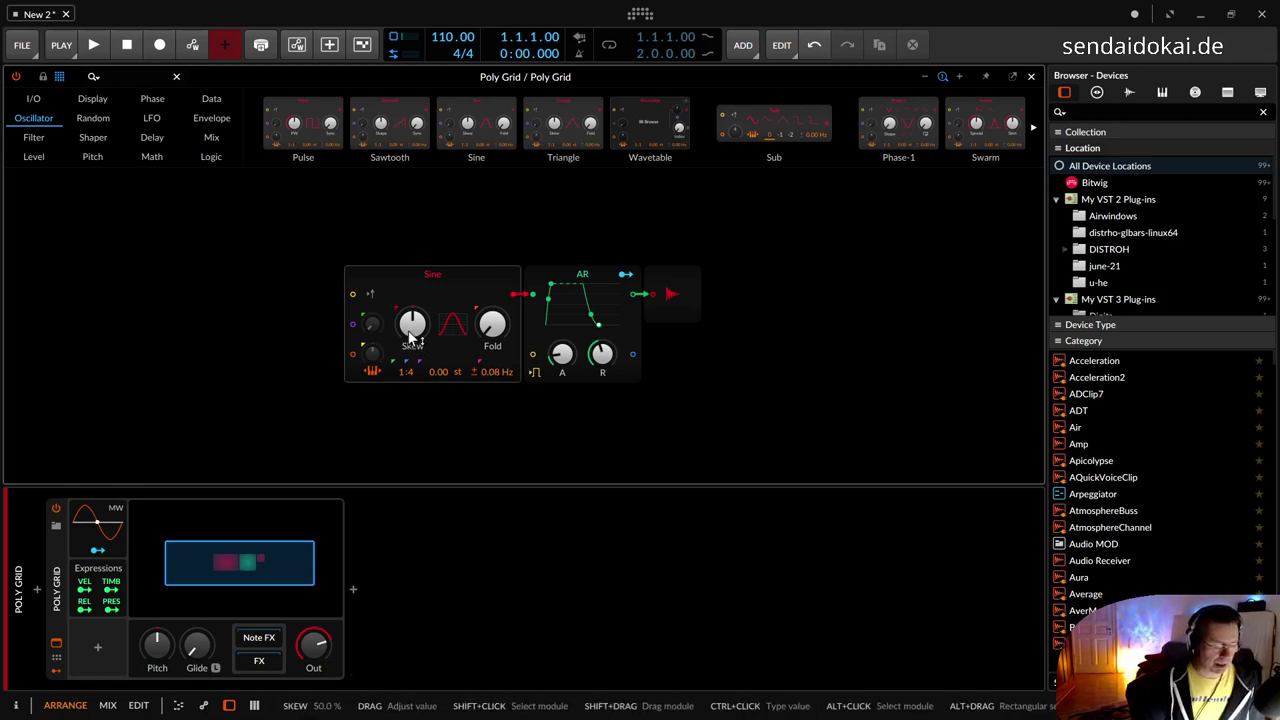
left_click_drag(417, 324, 417, 278)
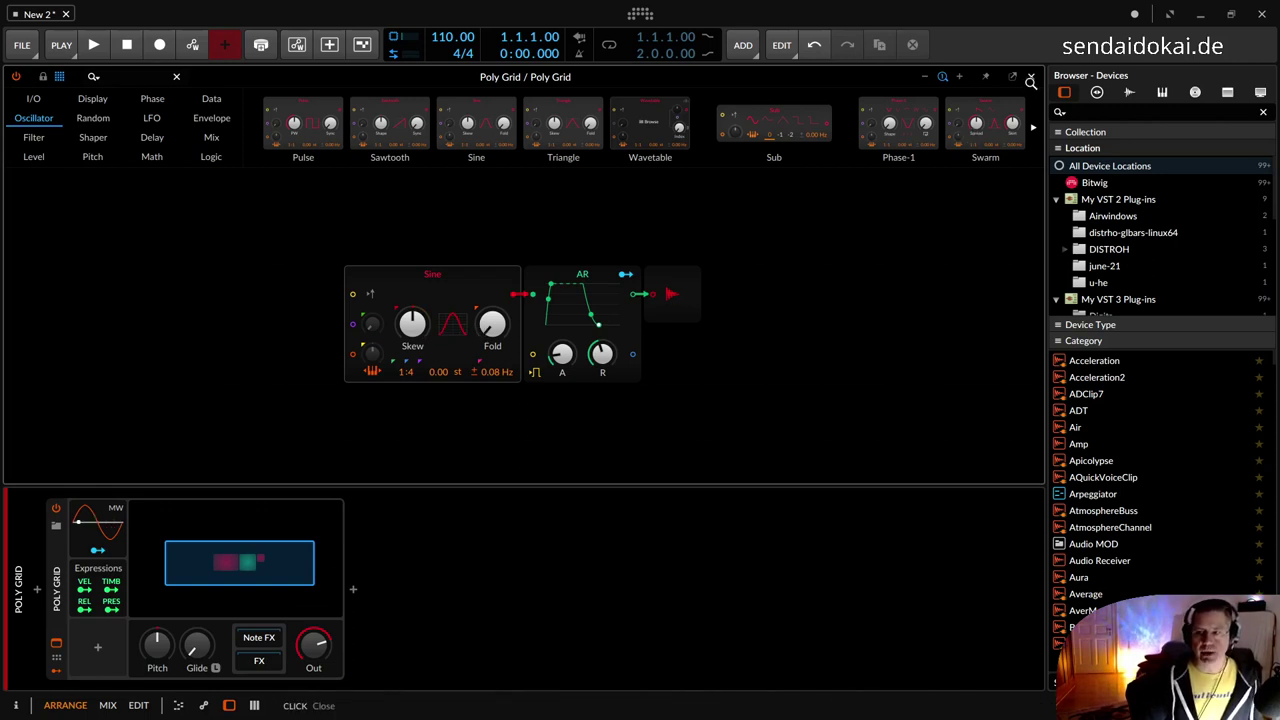
Open the patch of the PolyGrid Sub-O-Bass Grid track's device, try the Sine oscillator's detune and reset it to 0.00 Hz
left_click(1030, 78)
left_click(70, 185)
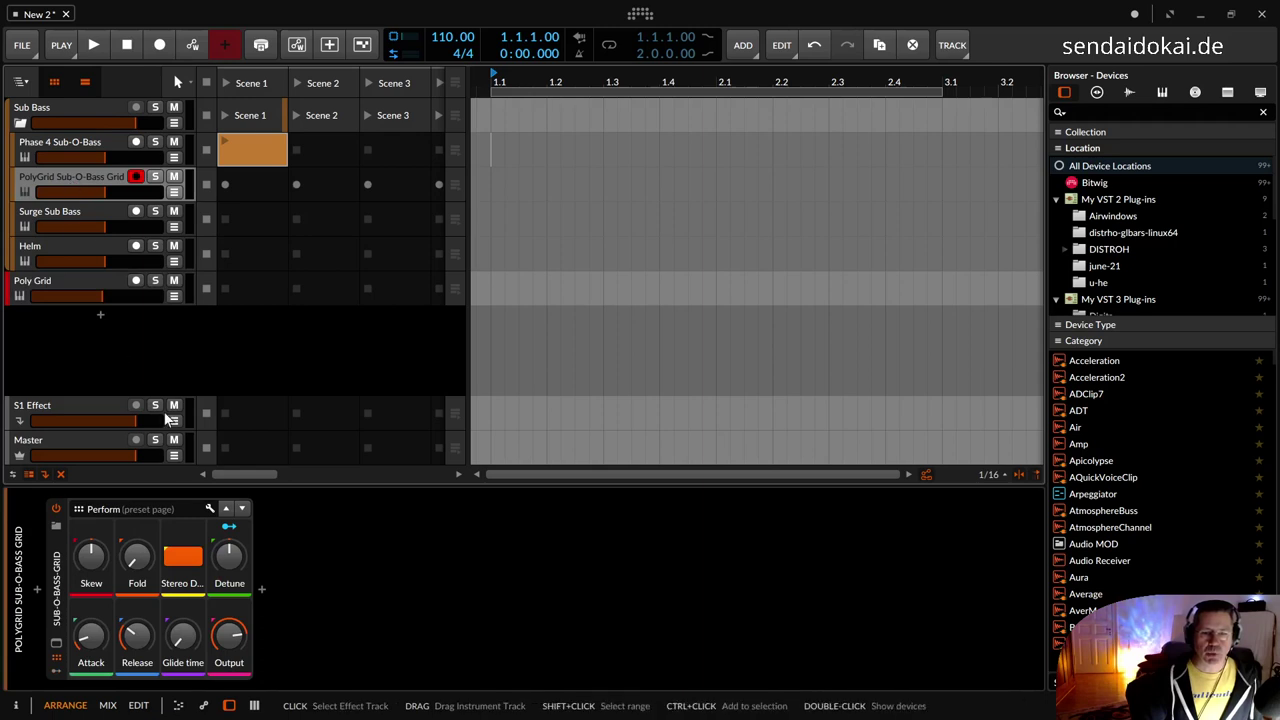
left_click(57, 620)
double_click(57, 620)
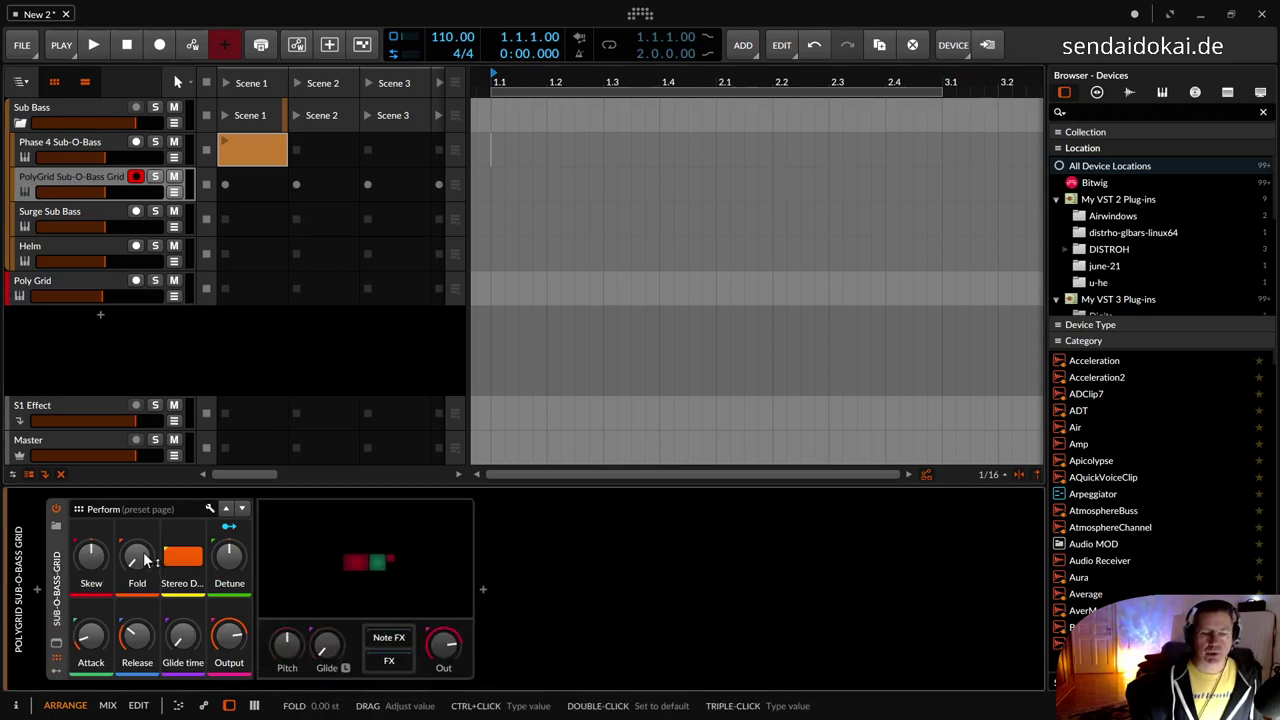
left_click(380, 563)
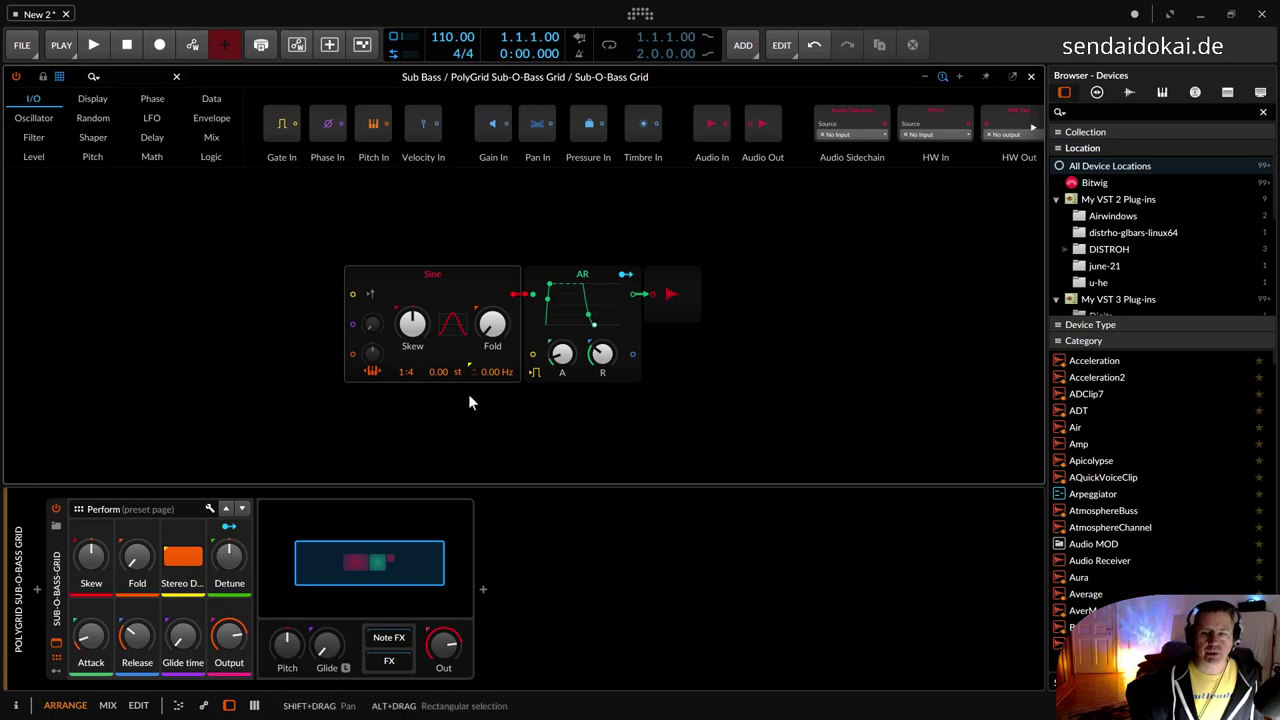
left_click_drag(493, 372, 493, 389)
double_click(494, 374)
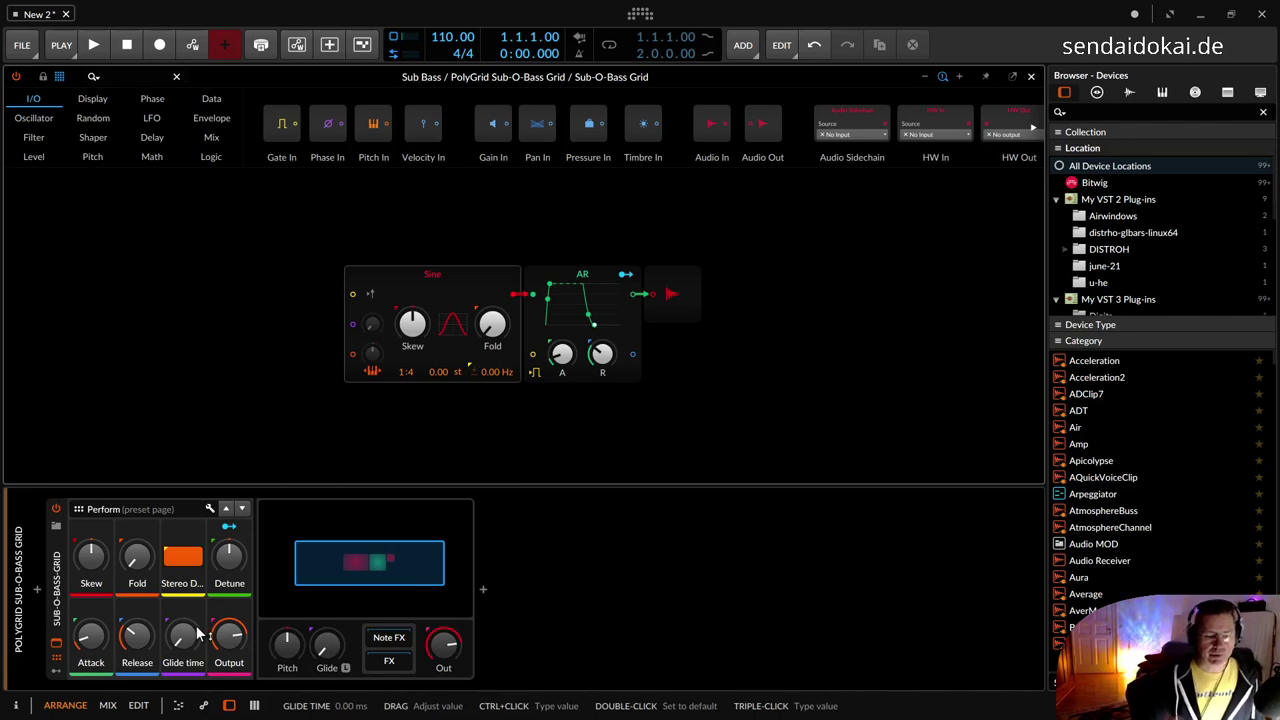
Try the Sub-O-Bass-Grid device's Glide time at 1.00 s and 584 ms, and raise it again
left_click_drag(198, 632, 198, 568)
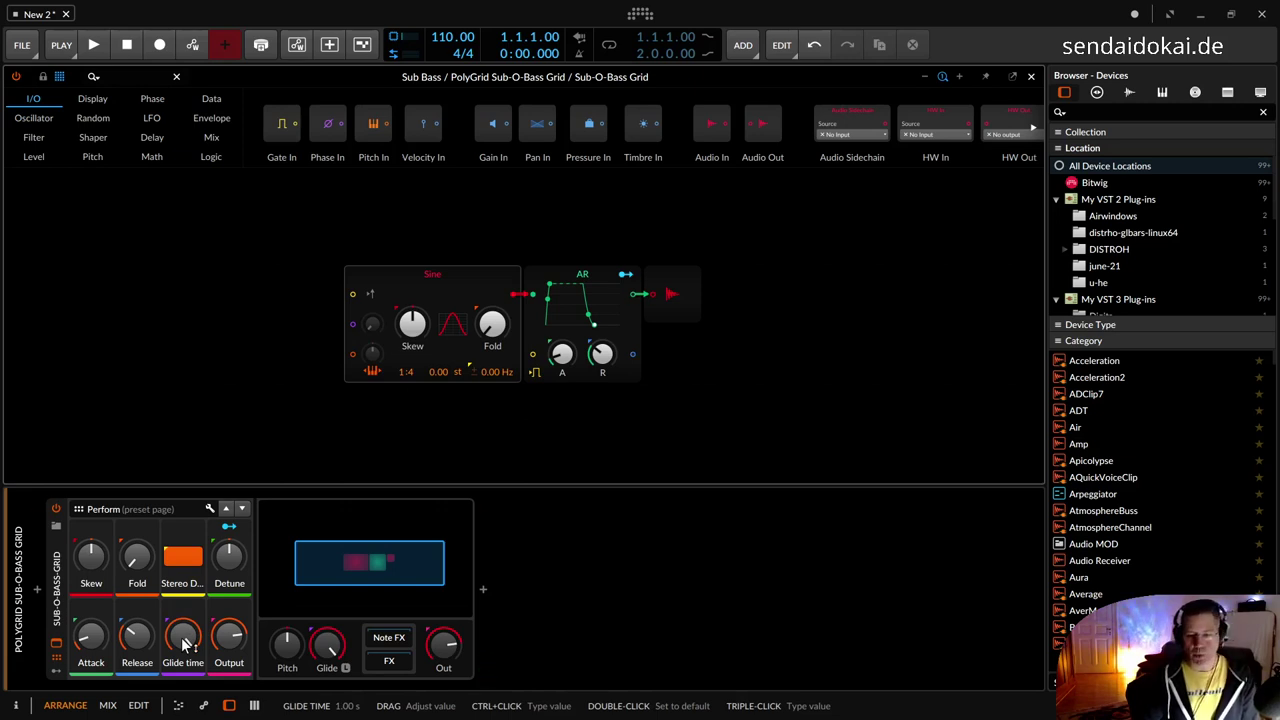
left_click_drag(185, 645, 185, 650)
left_click_drag(183, 637, 183, 660)
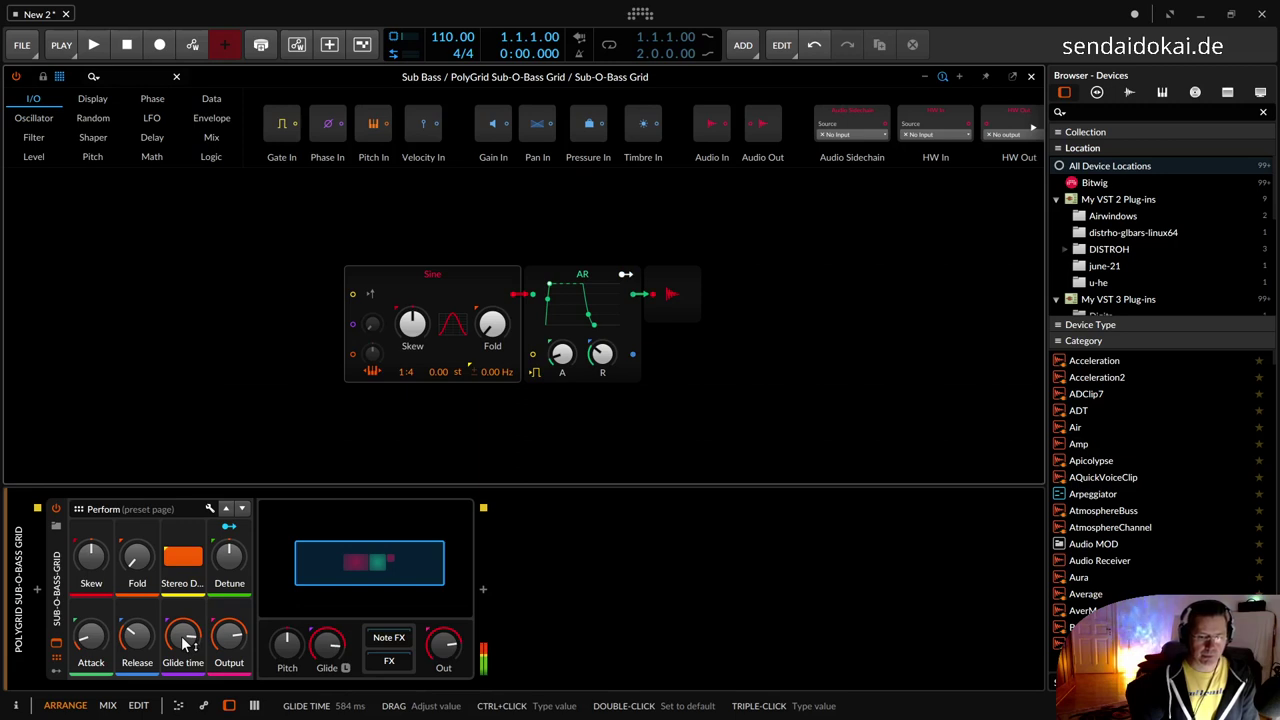
left_click_drag(185, 645, 185, 618)
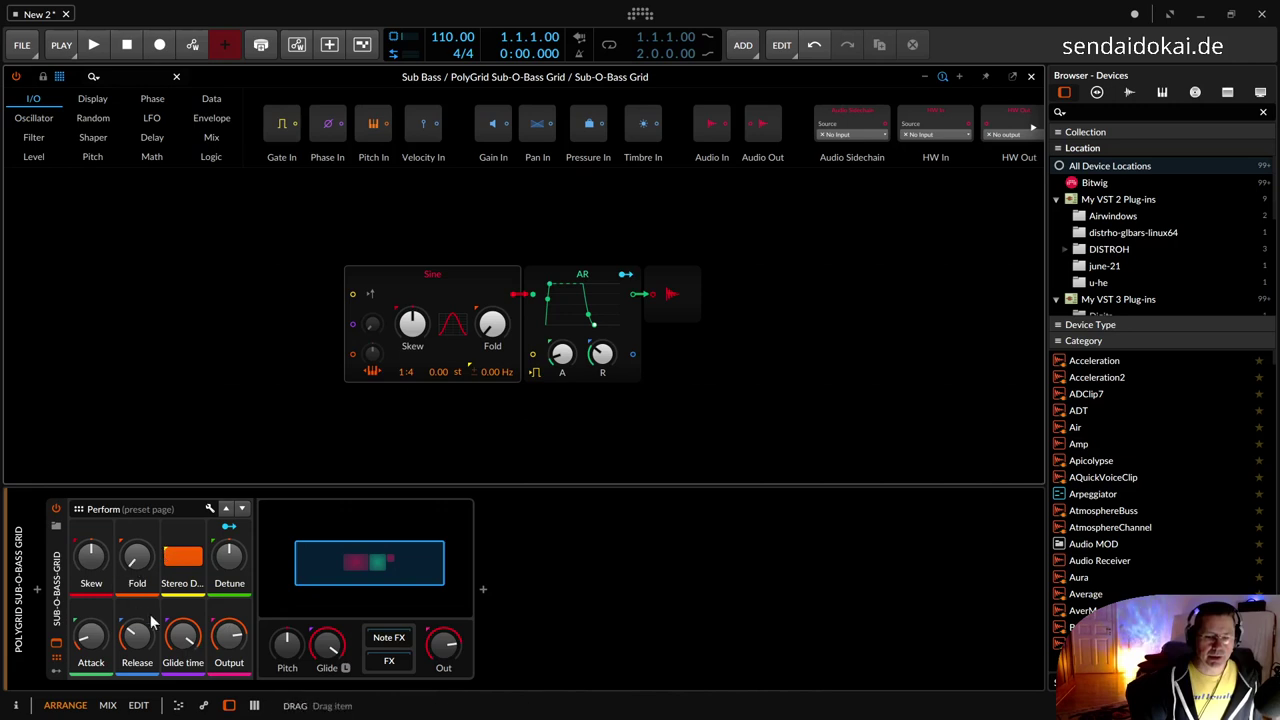
Collapse the Sub-O-Bass-Grid device, close its patch view and show the device on the Surge Sub Bass track
double_click(57, 597)
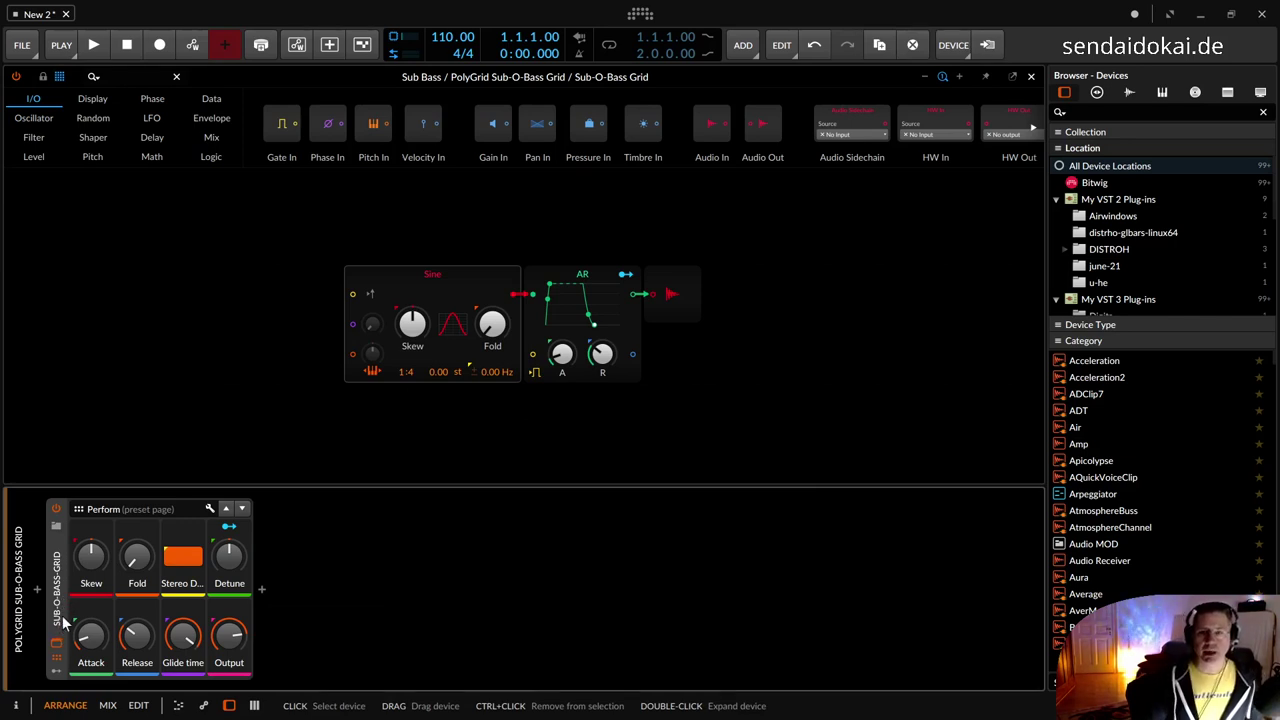
left_click(1031, 76)
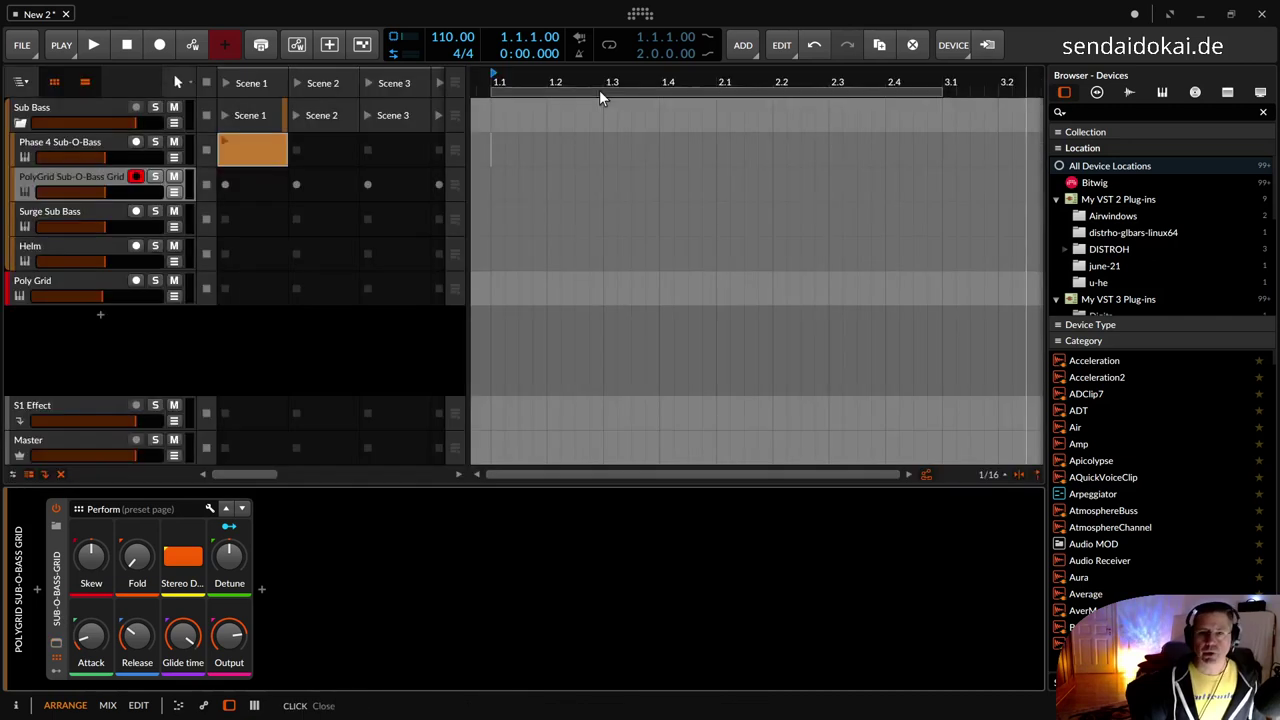
left_click(84, 211)
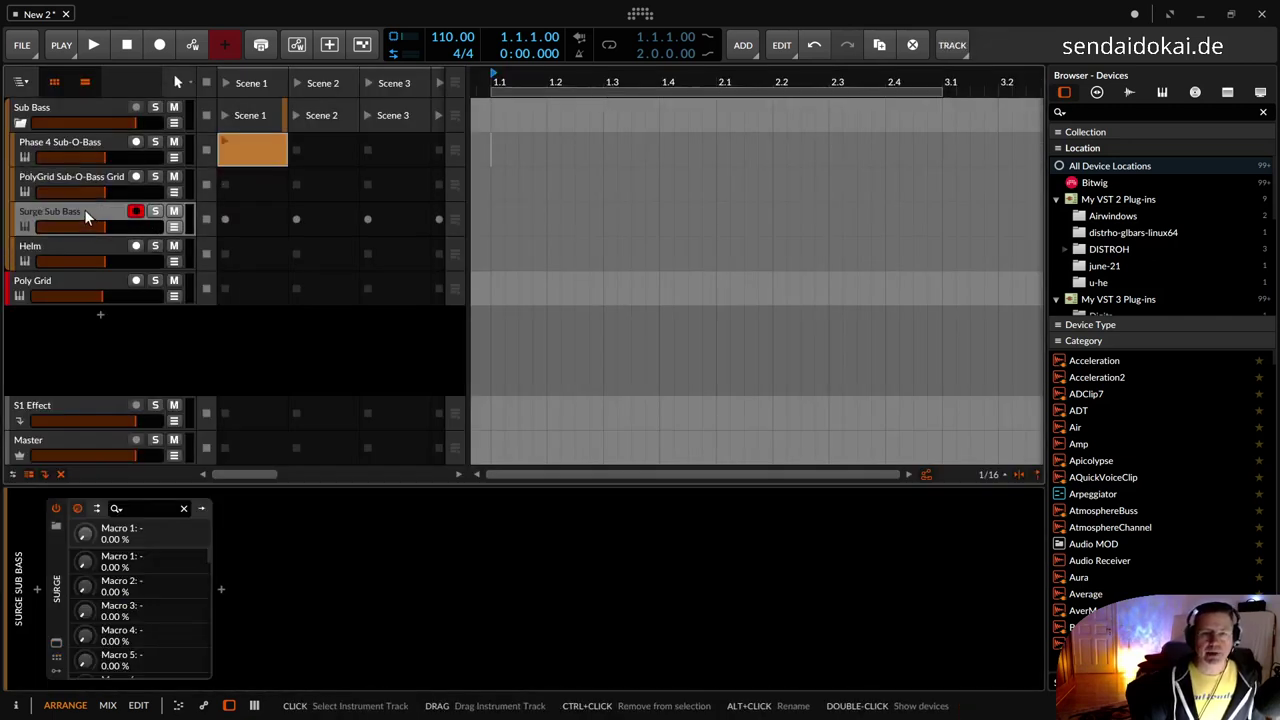
Add a new instrument track below Poly Grid and load the VST3 Surge instrument on it
left_click(84, 276)
key("ctrl+t")
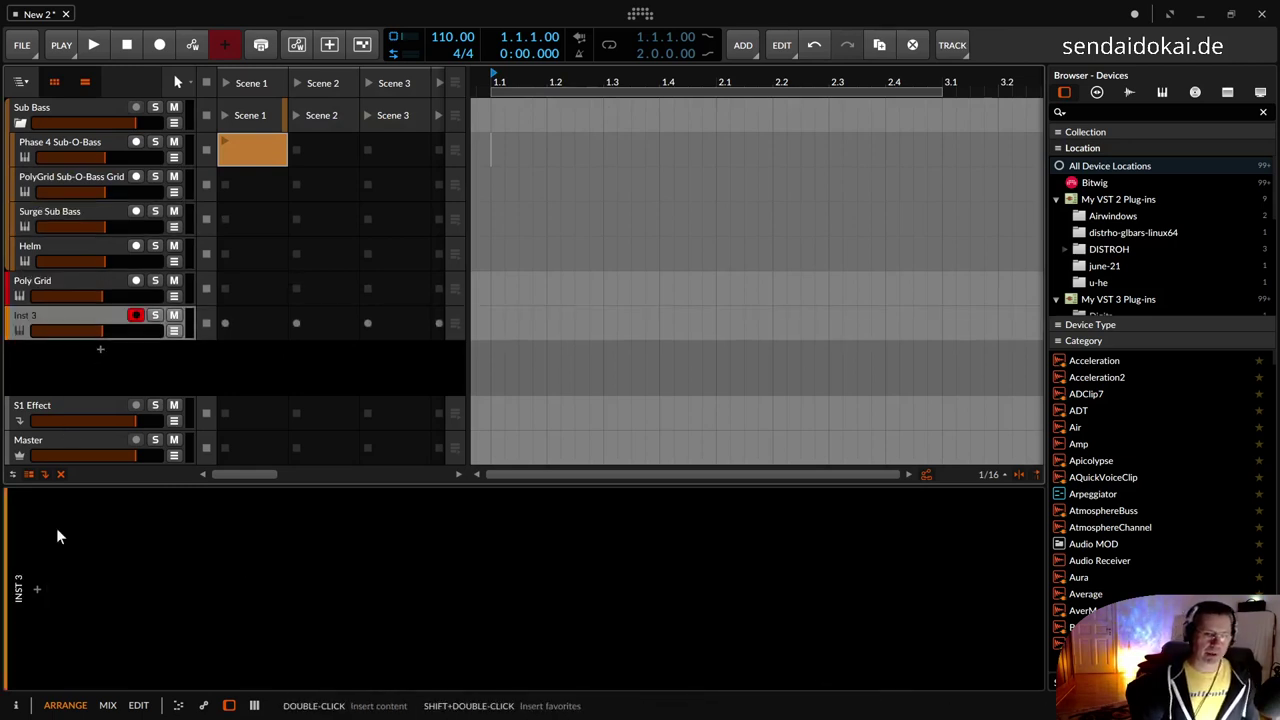
left_click(41, 592)
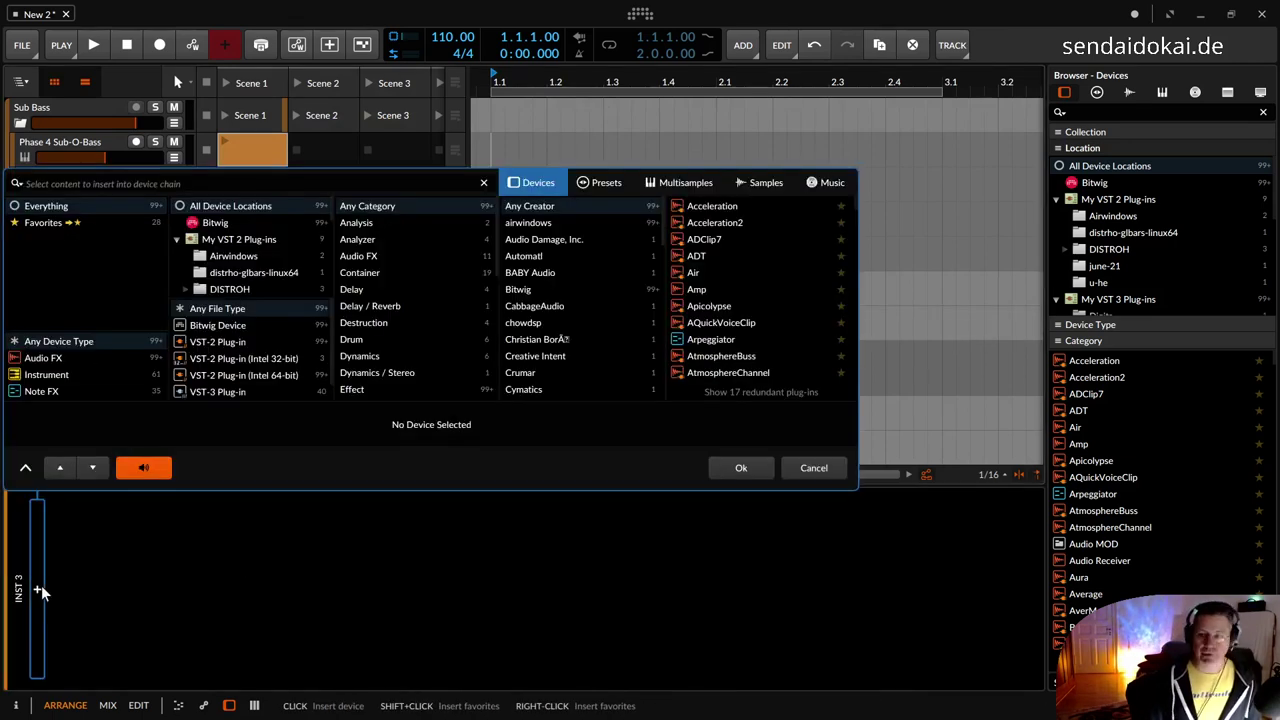
type("surg")
key("Down")
key("Down")
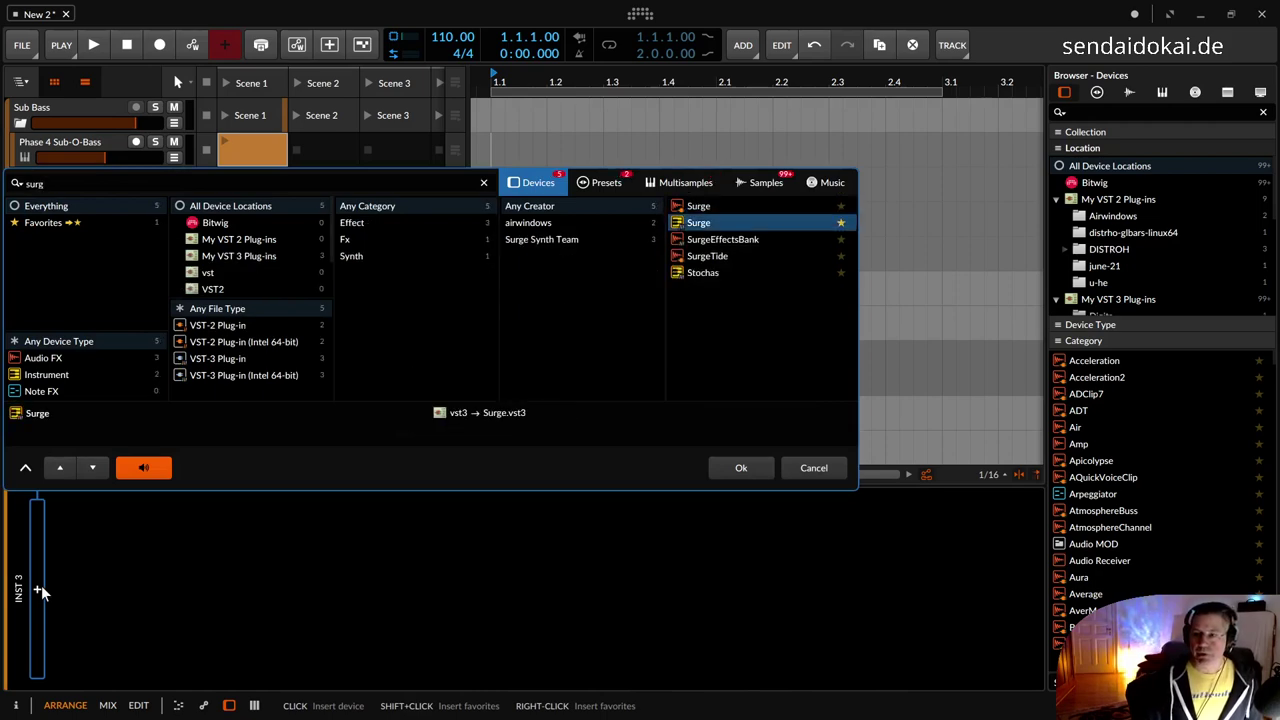
key("Return")
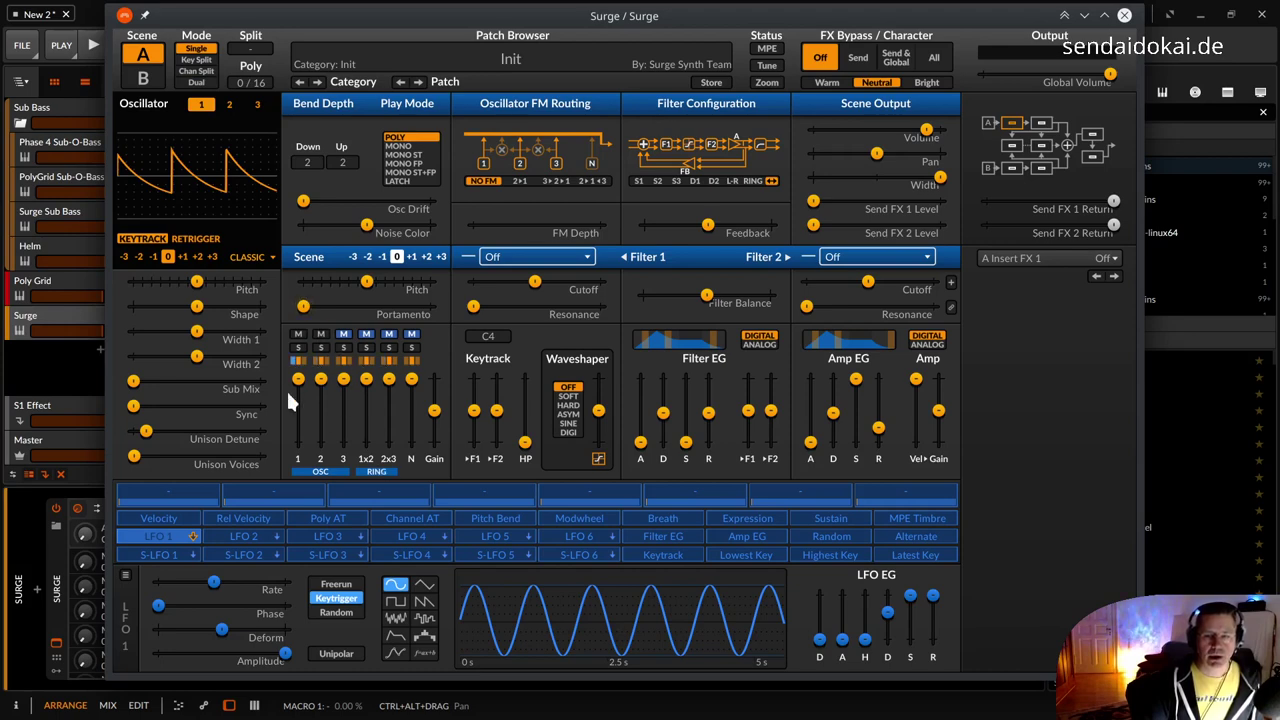
Set the mixer's filter routing so that oscillator 1 feeds filter 1 and oscillator 2 feeds filter 2
left_click(289, 362)
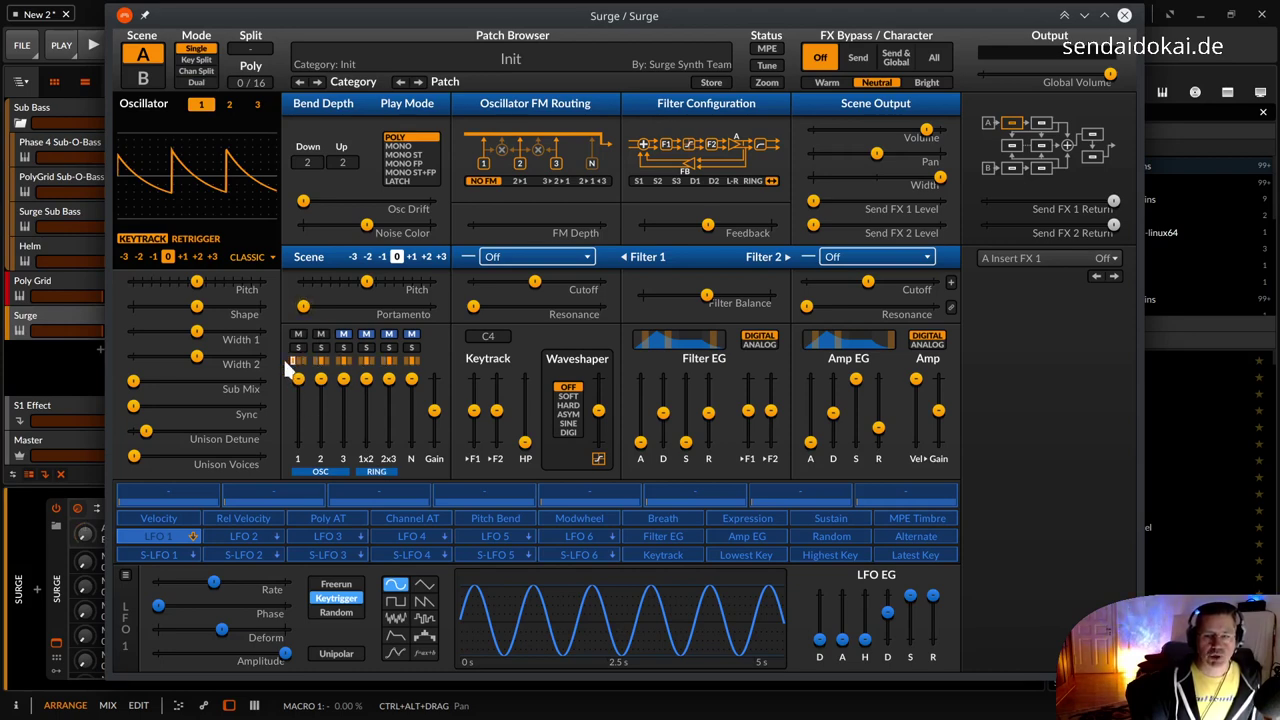
left_click(304, 362)
left_click(328, 362)
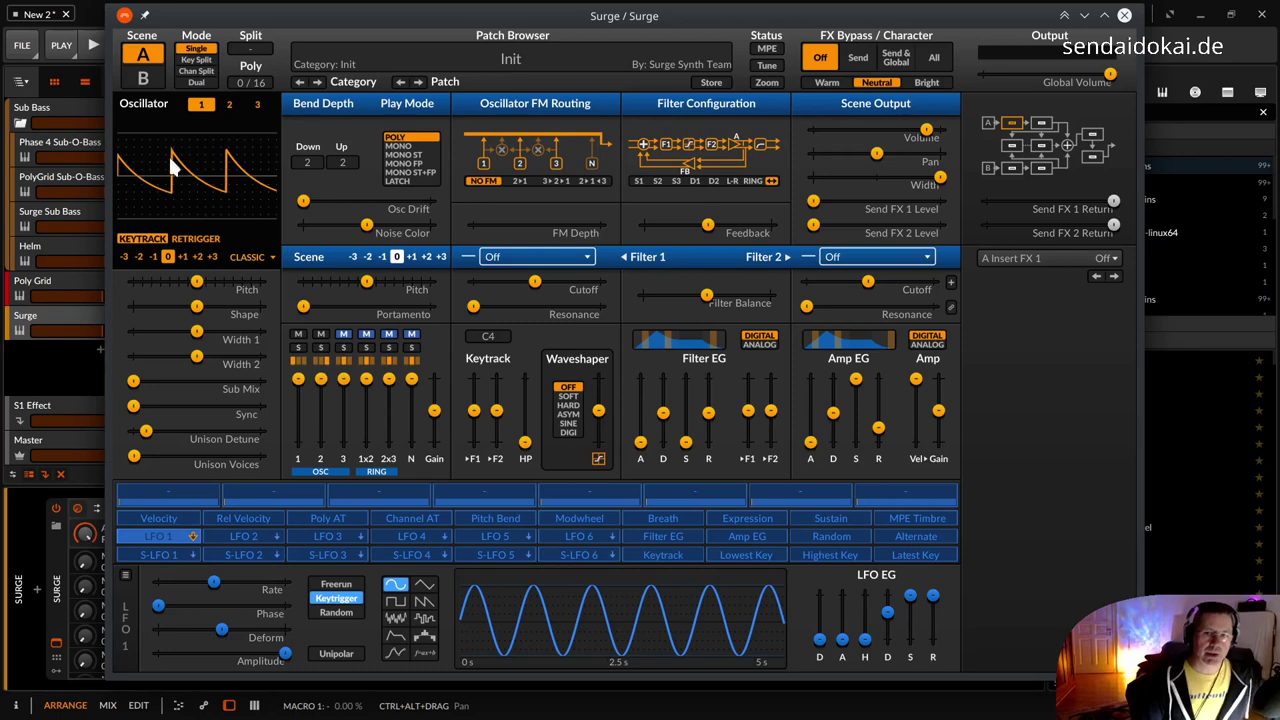
Change oscillator 1 to the Sine type and set its octave to -2
left_click(266, 258)
mouse_move(276, 313)
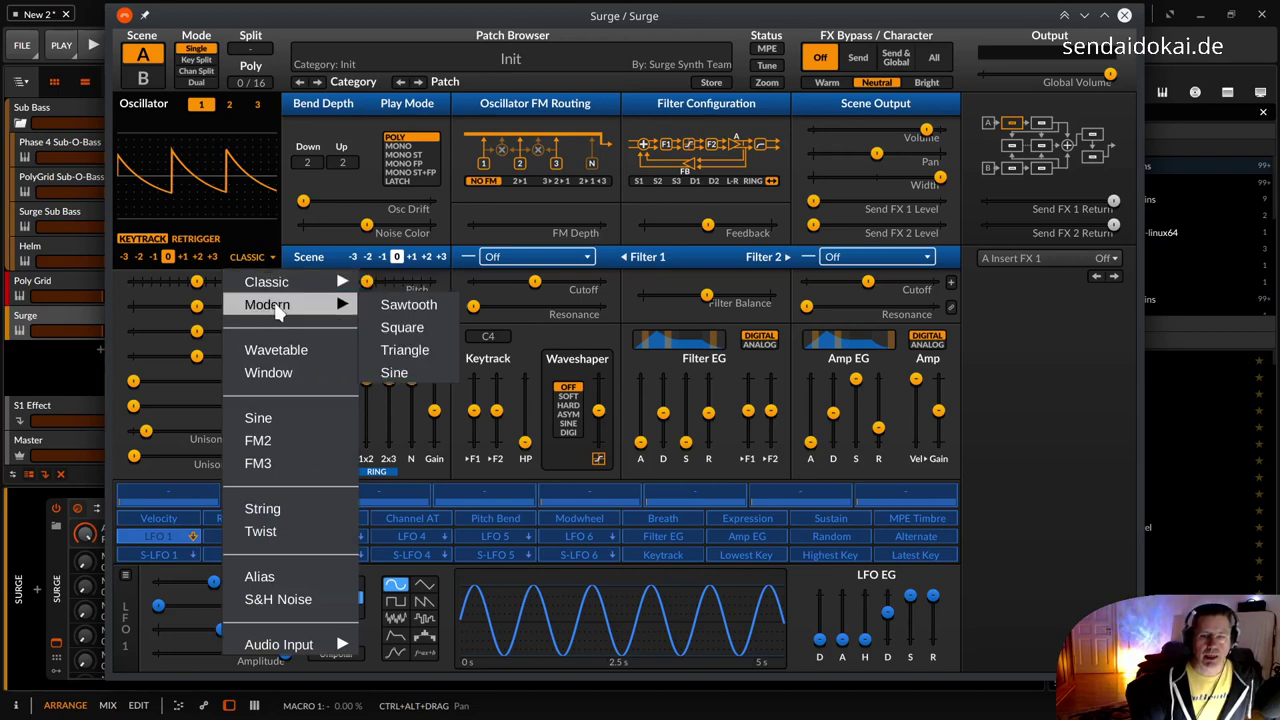
left_click(262, 419)
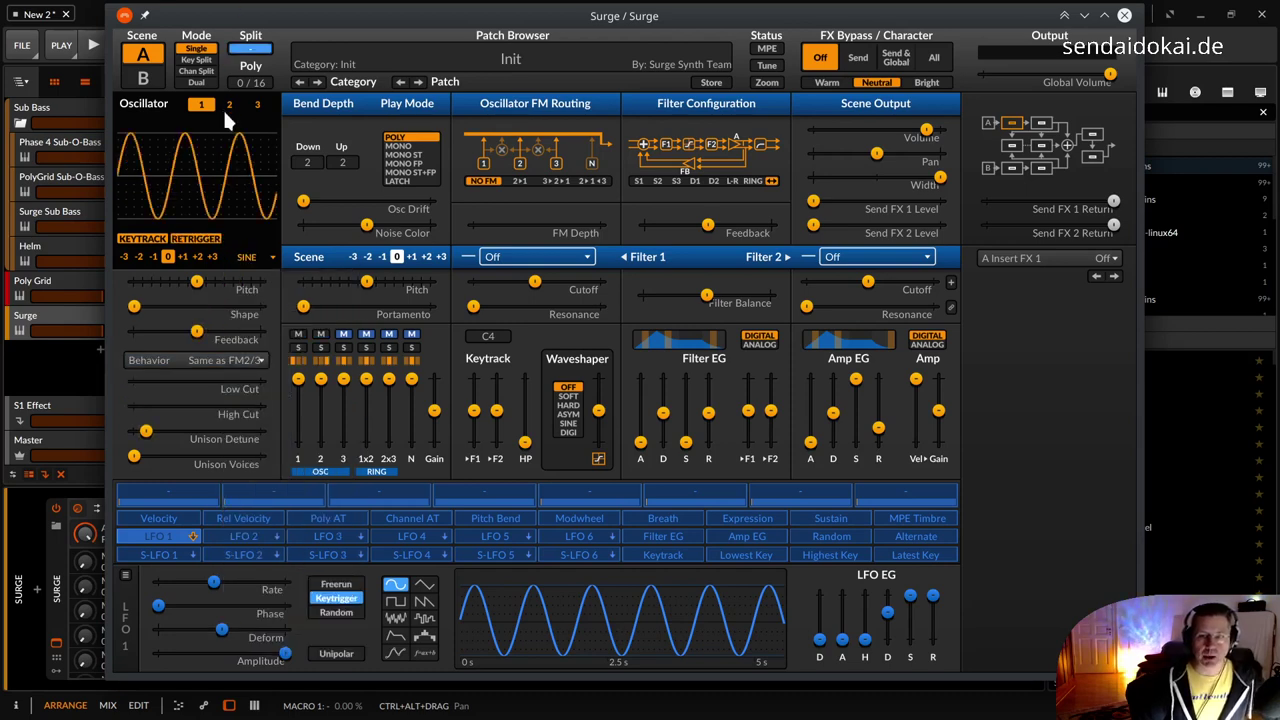
left_click(138, 257)
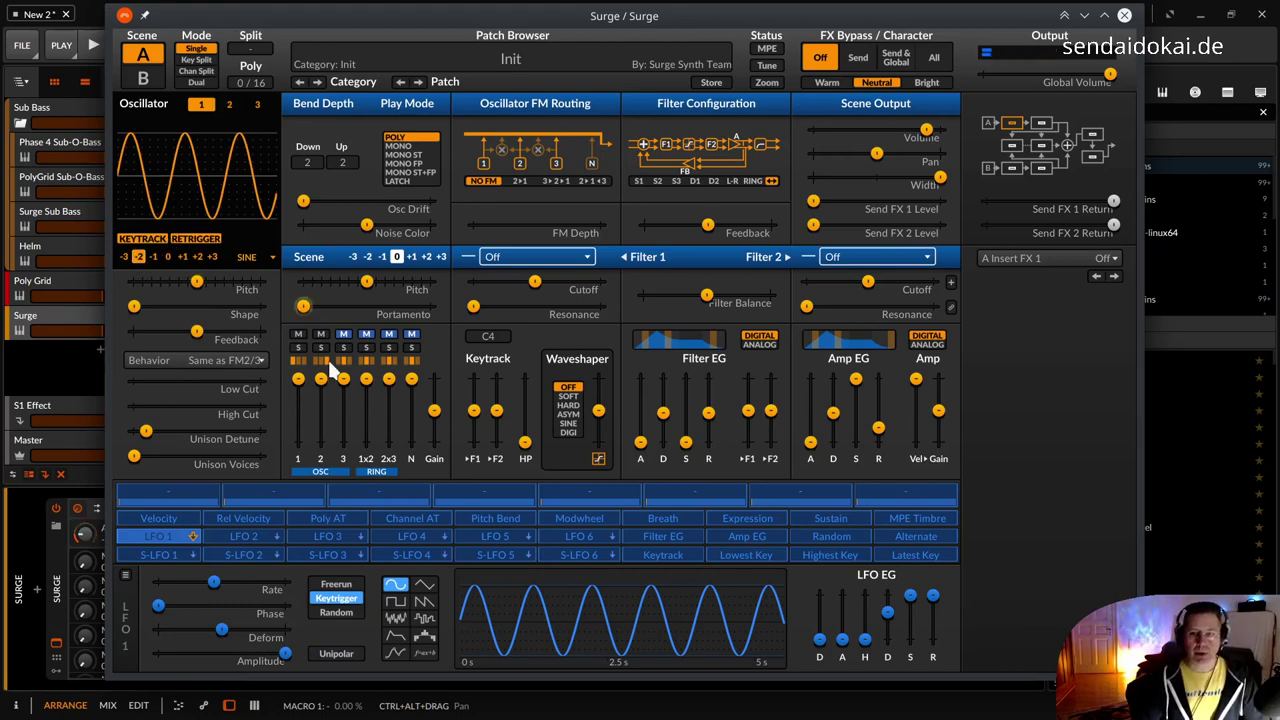
Change oscillator 2 to the Sine type, with its octave at -2
left_click(230, 106)
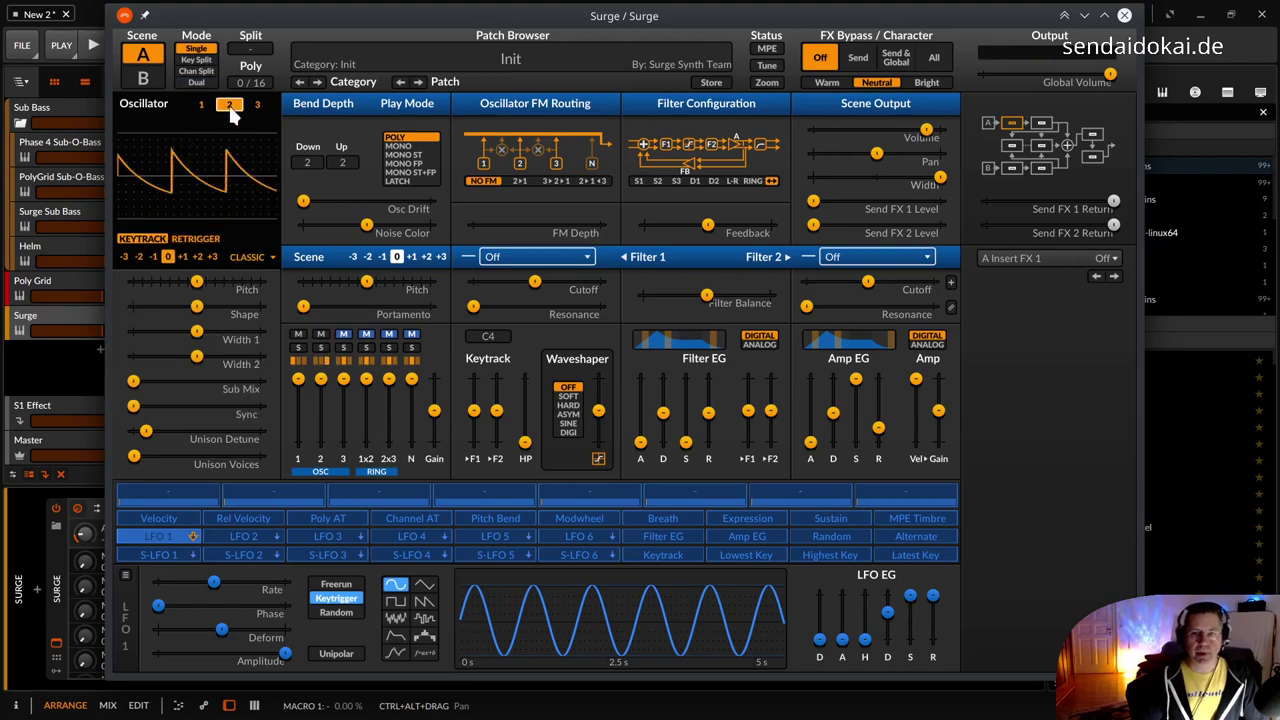
left_click(249, 258)
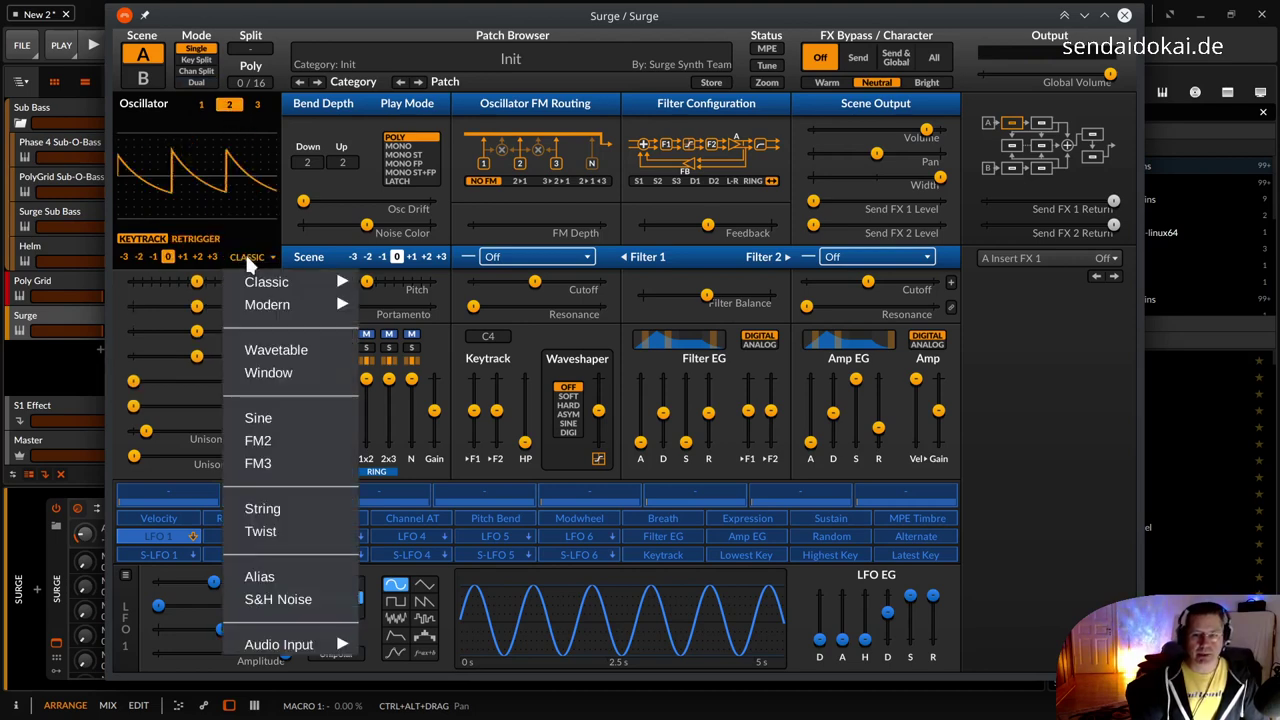
left_click(258, 418)
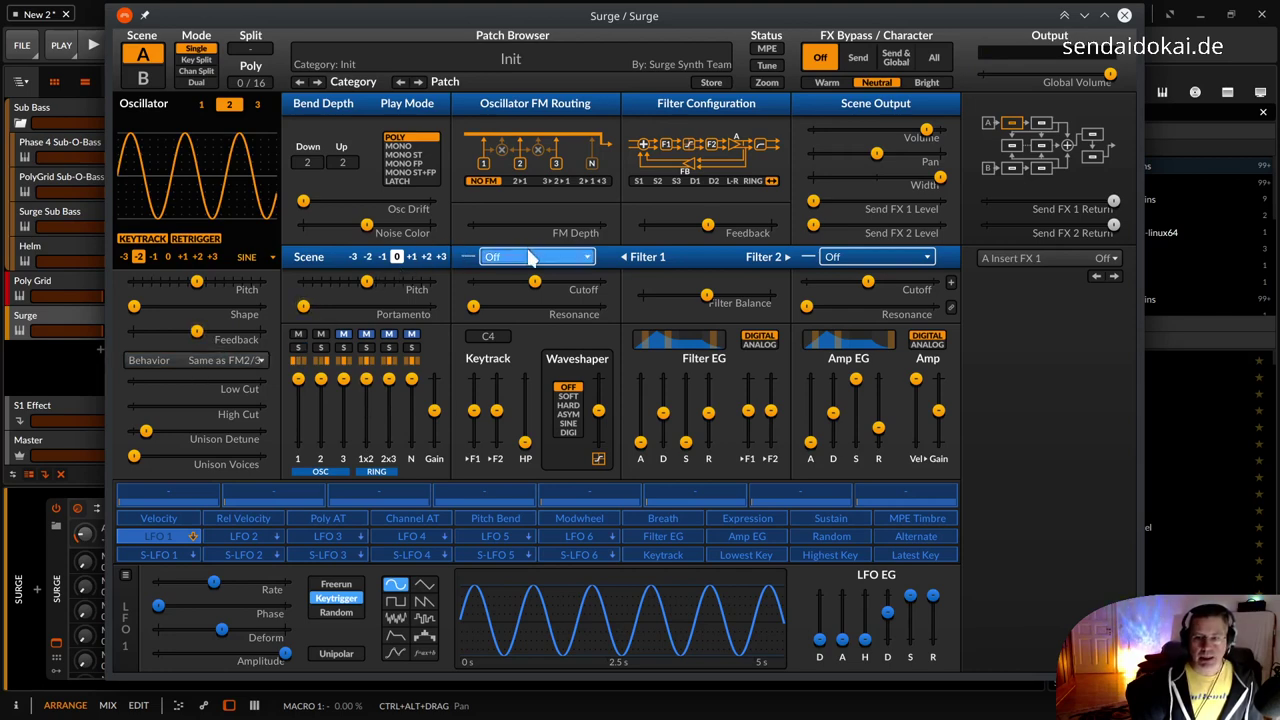
Activate oscillator 2's Low Cut and set it to 30 Hz
right_click(209, 384)
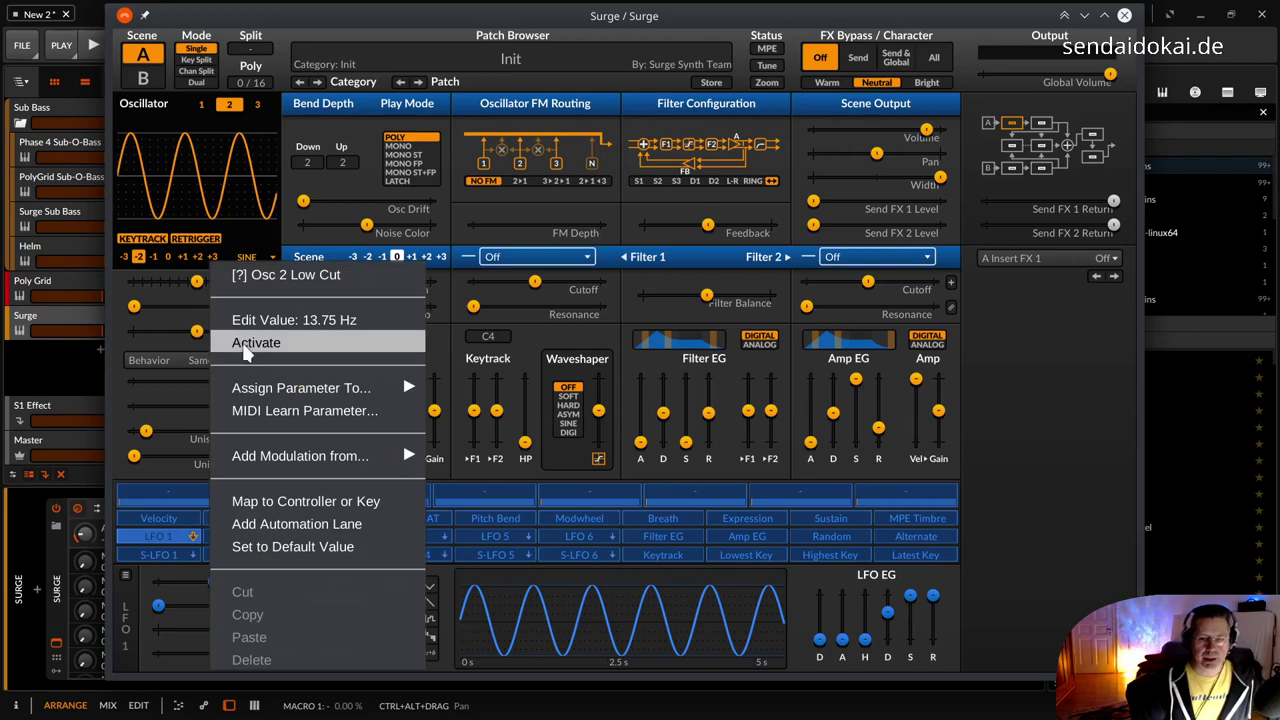
left_click(244, 344)
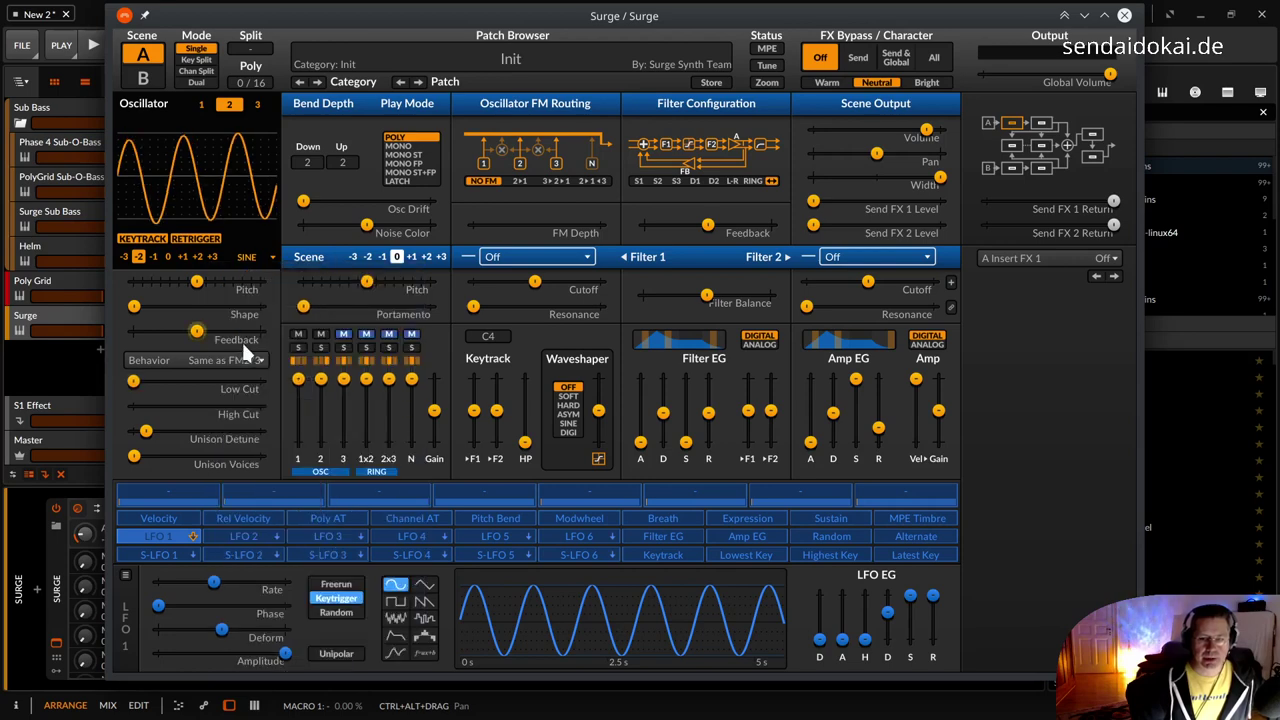
right_click(140, 381)
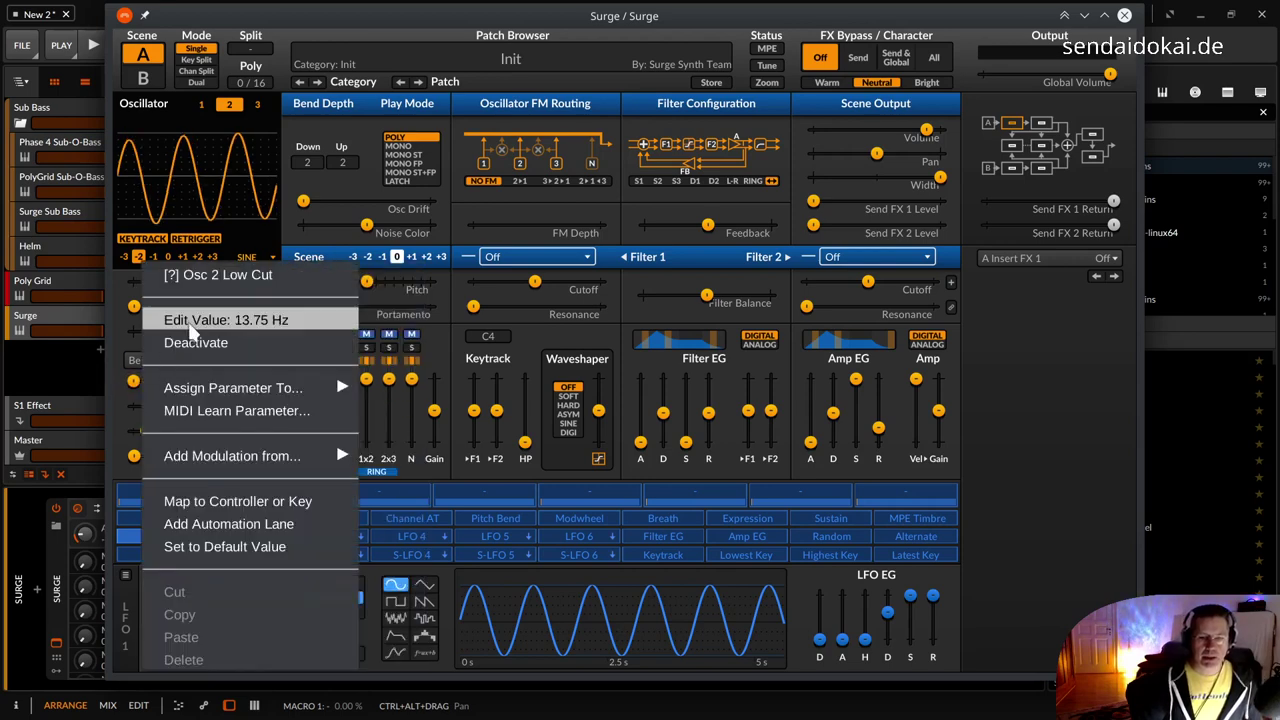
left_click(194, 324)
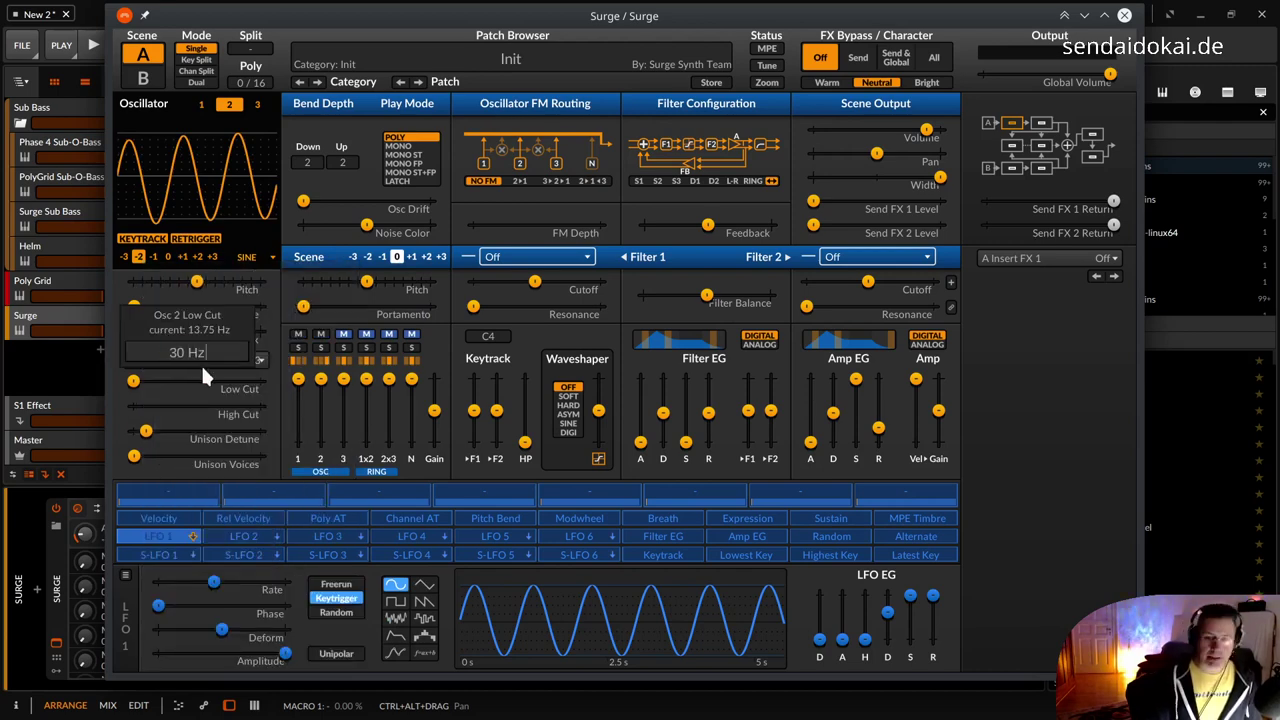
type("30 Hz")
key("Return")
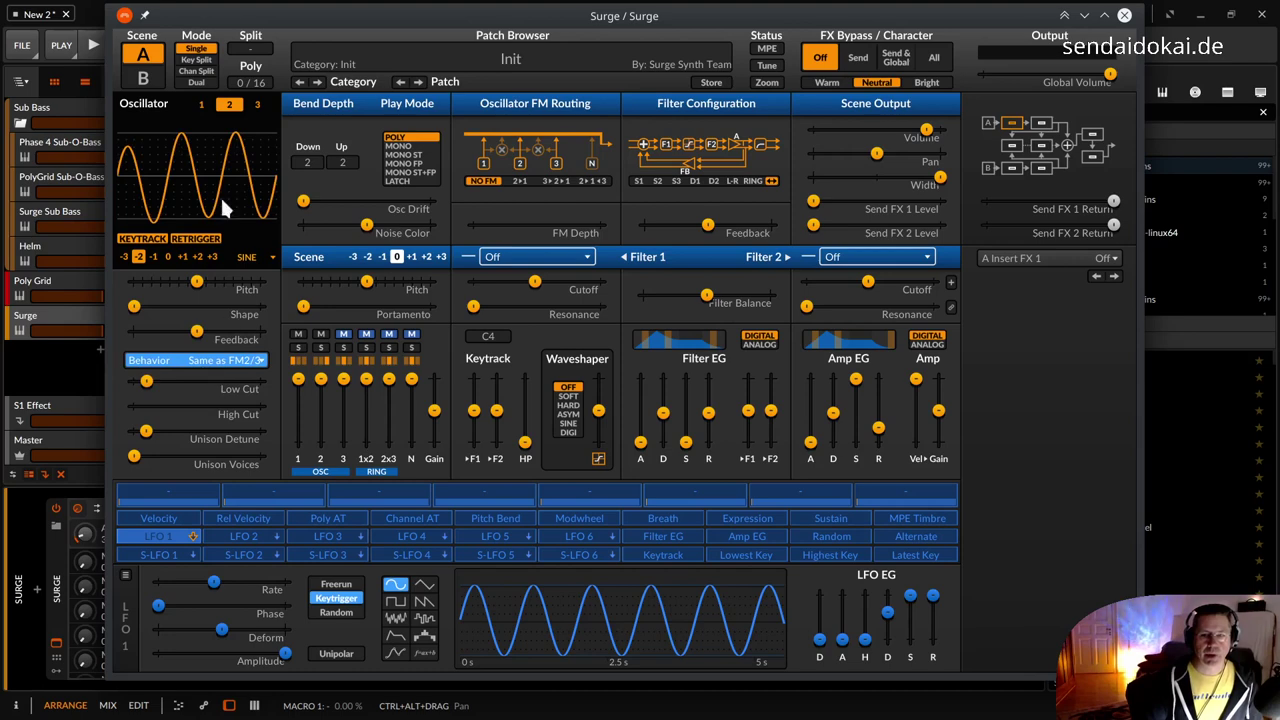
Set oscillator 1's Low Cut to 30 Hz as well and activate it
left_click(201, 103)
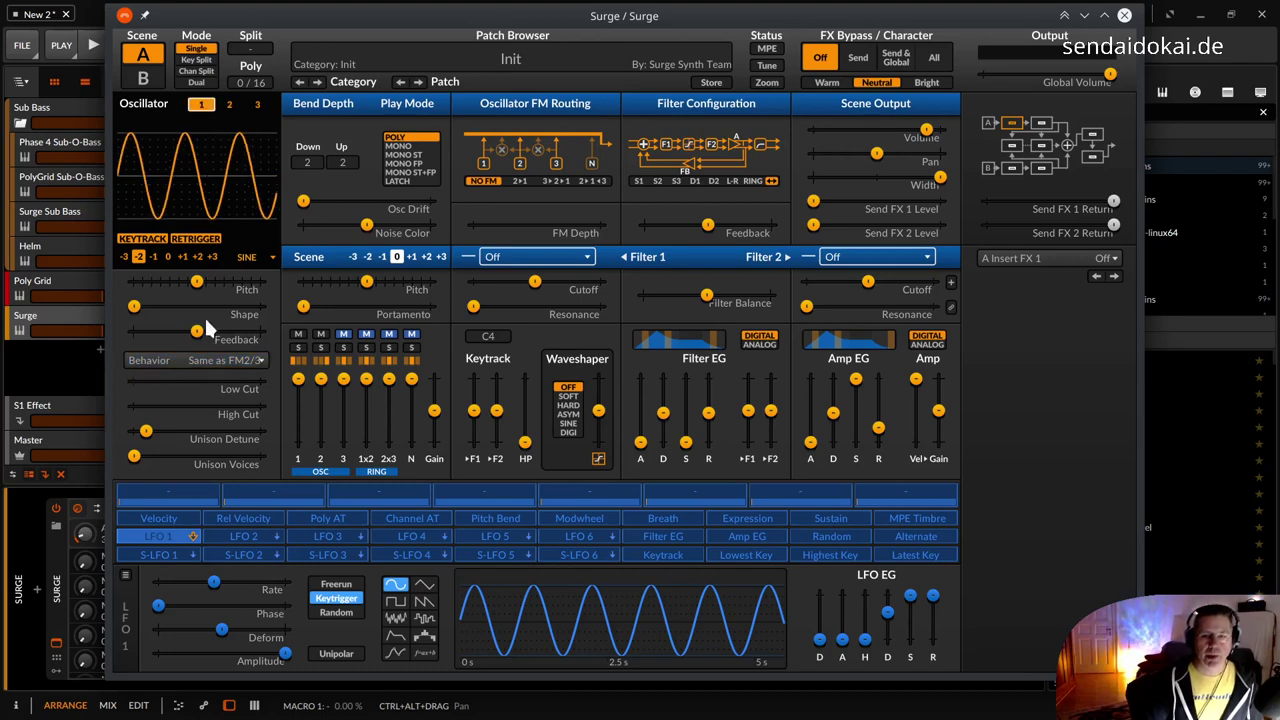
right_click(214, 371)
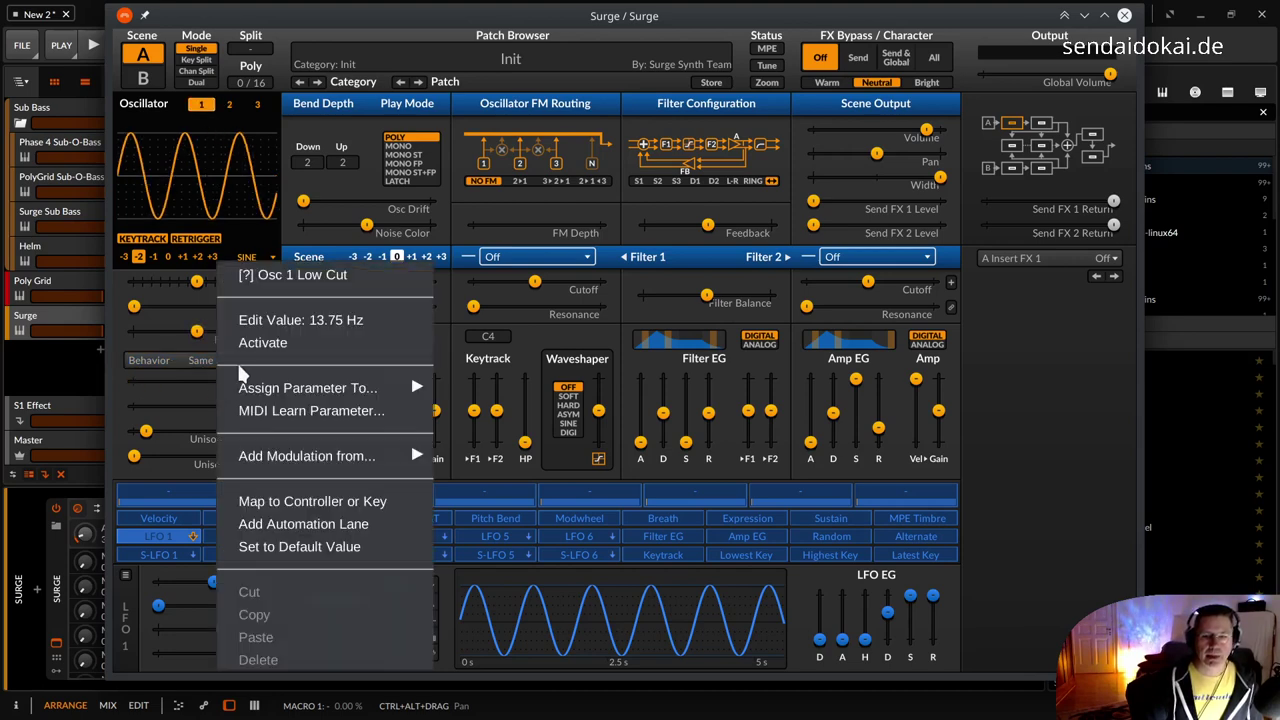
left_click(262, 321)
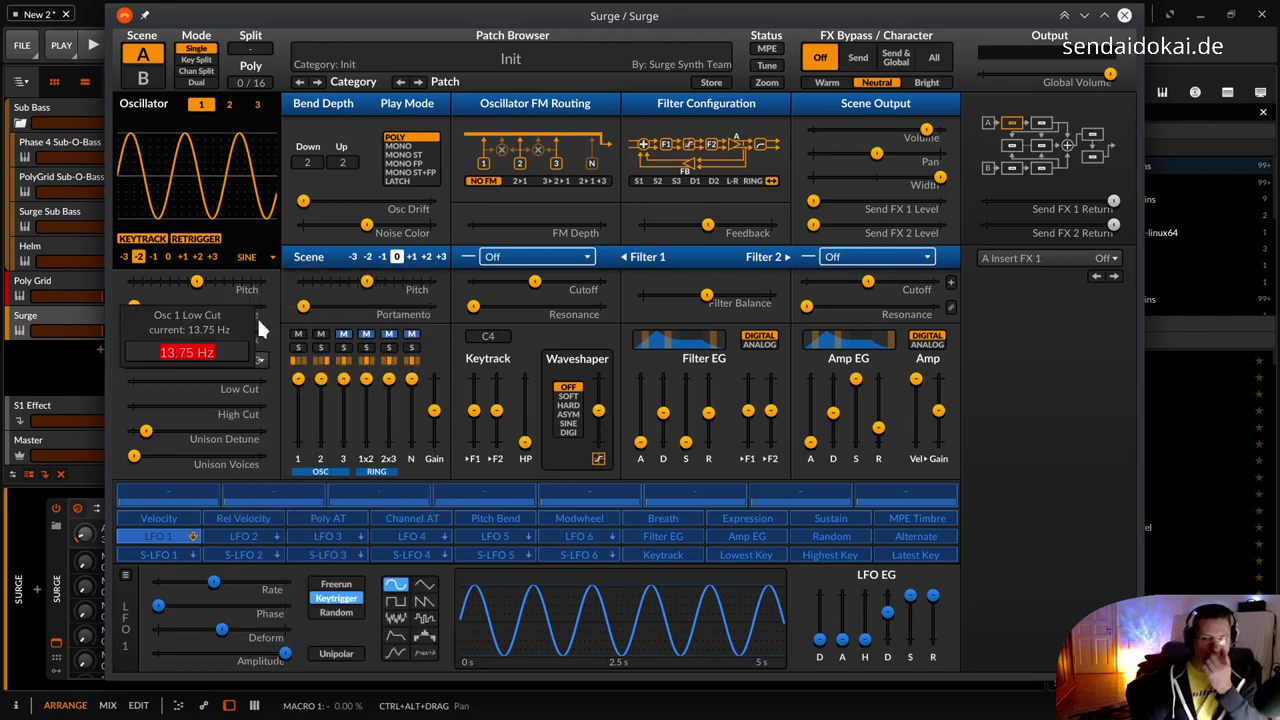
type("30 Hz")
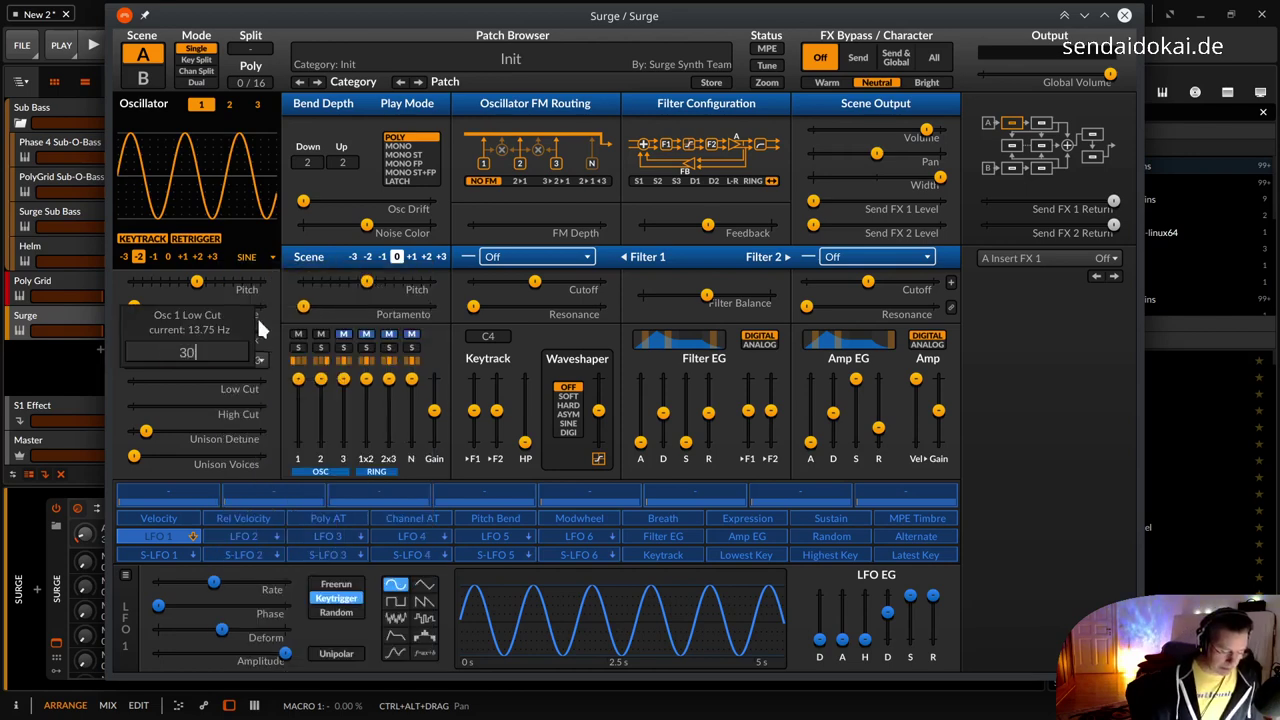
key("Return")
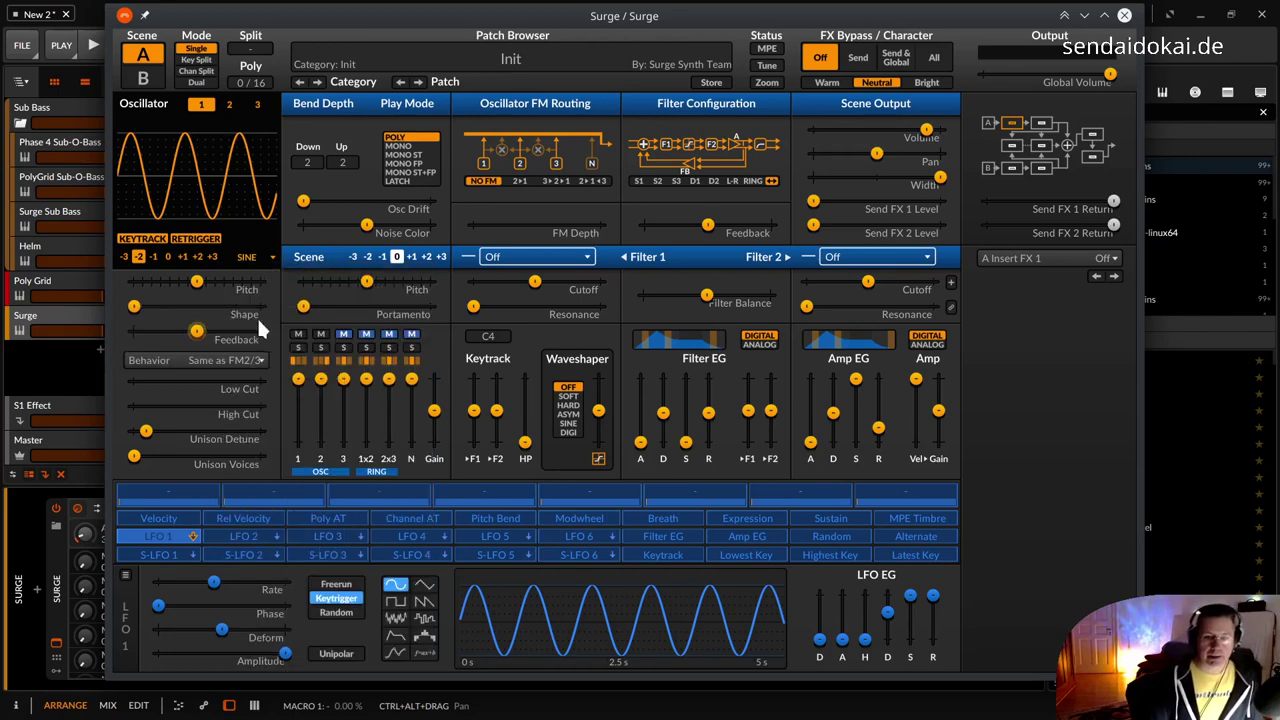
right_click(192, 386)
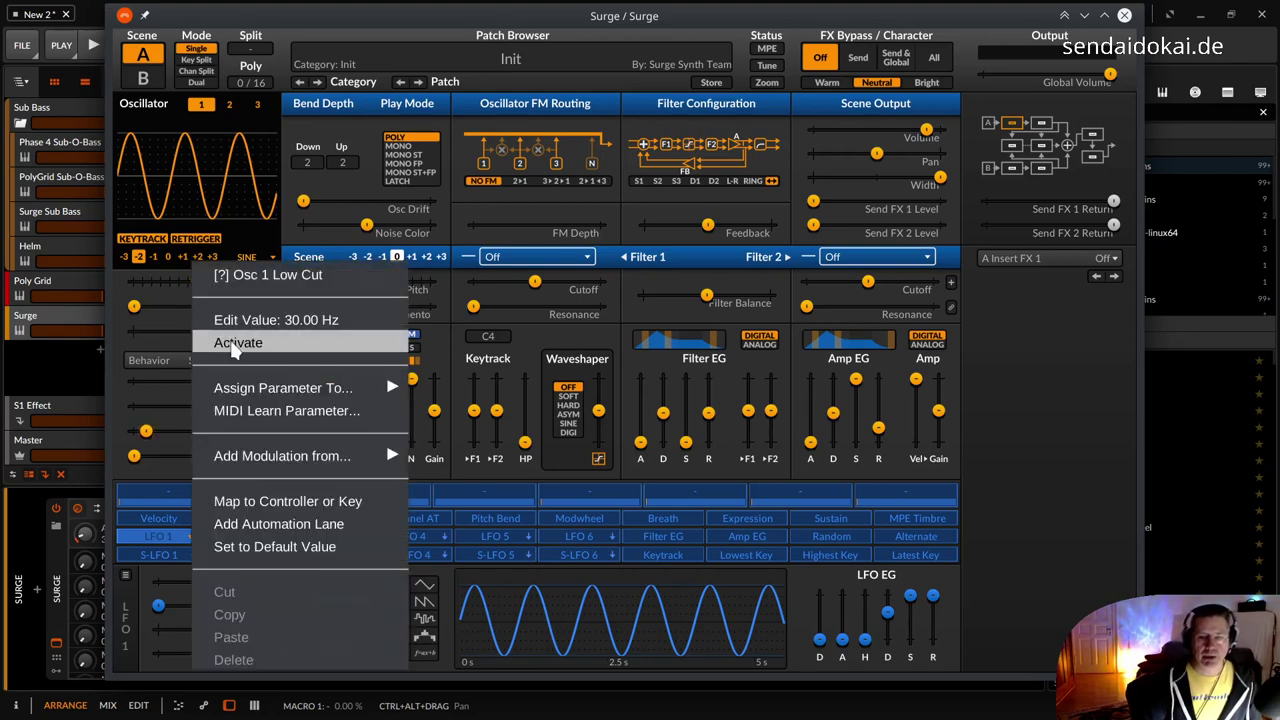
left_click(235, 343)
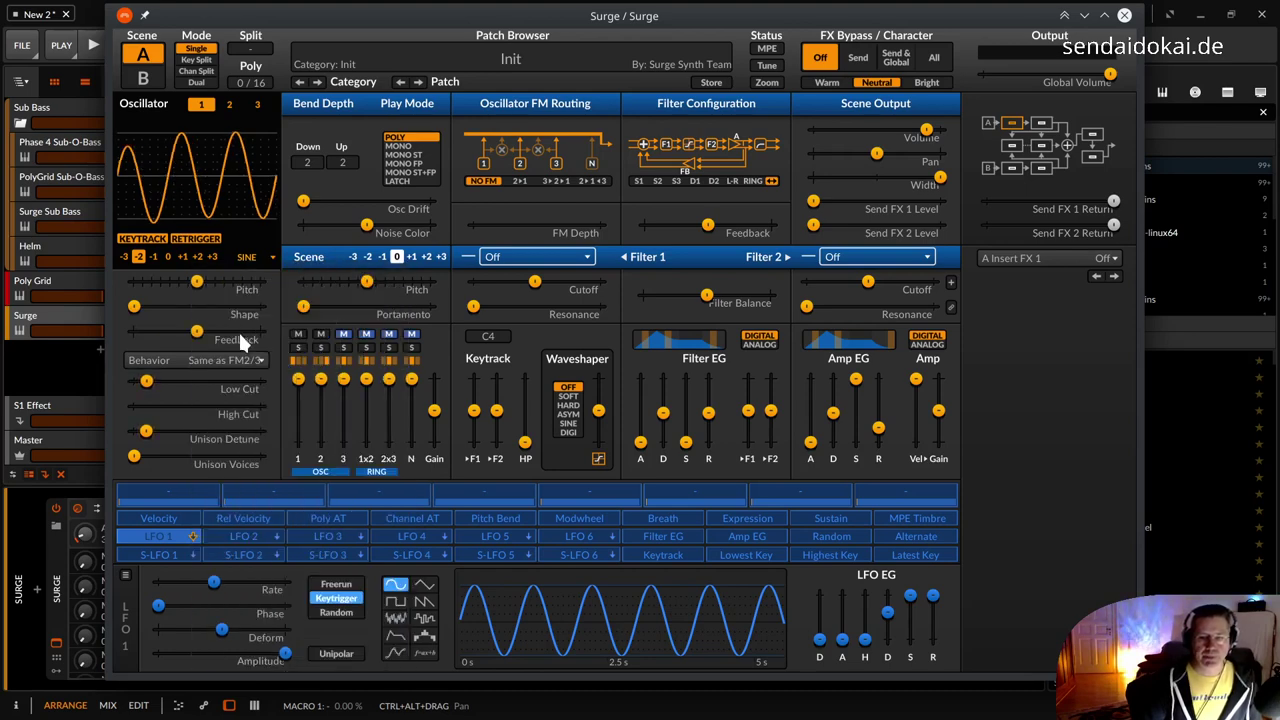
right_click(213, 382)
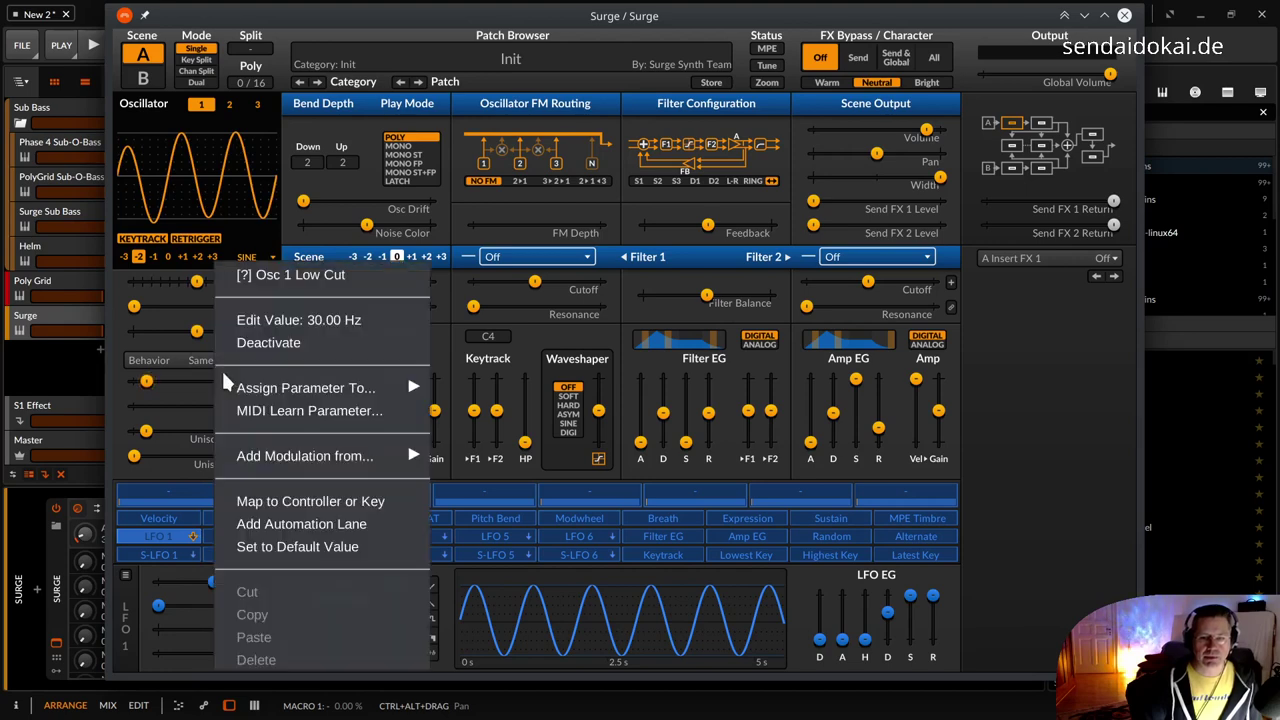
left_click(106, 381)
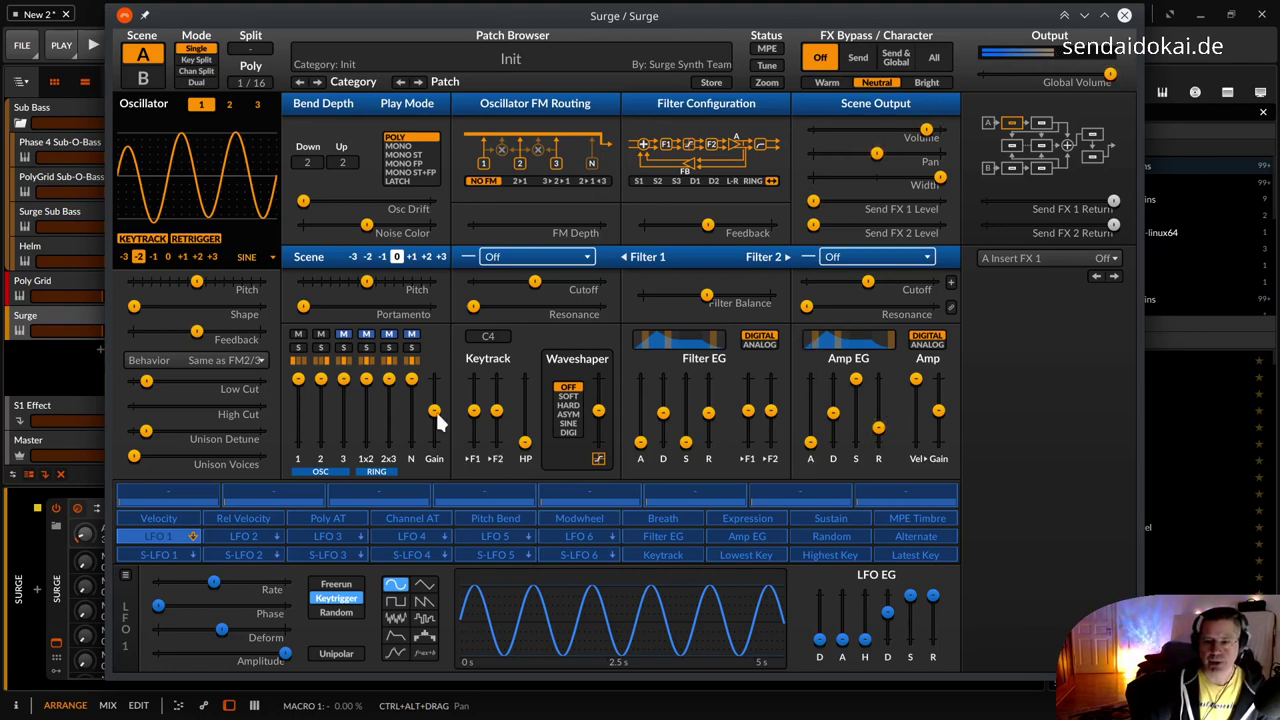
Raise the mixer gain to about 11.29 dB, try the global volume, and lower the gain slightly
left_click_drag(437, 420, 436, 406)
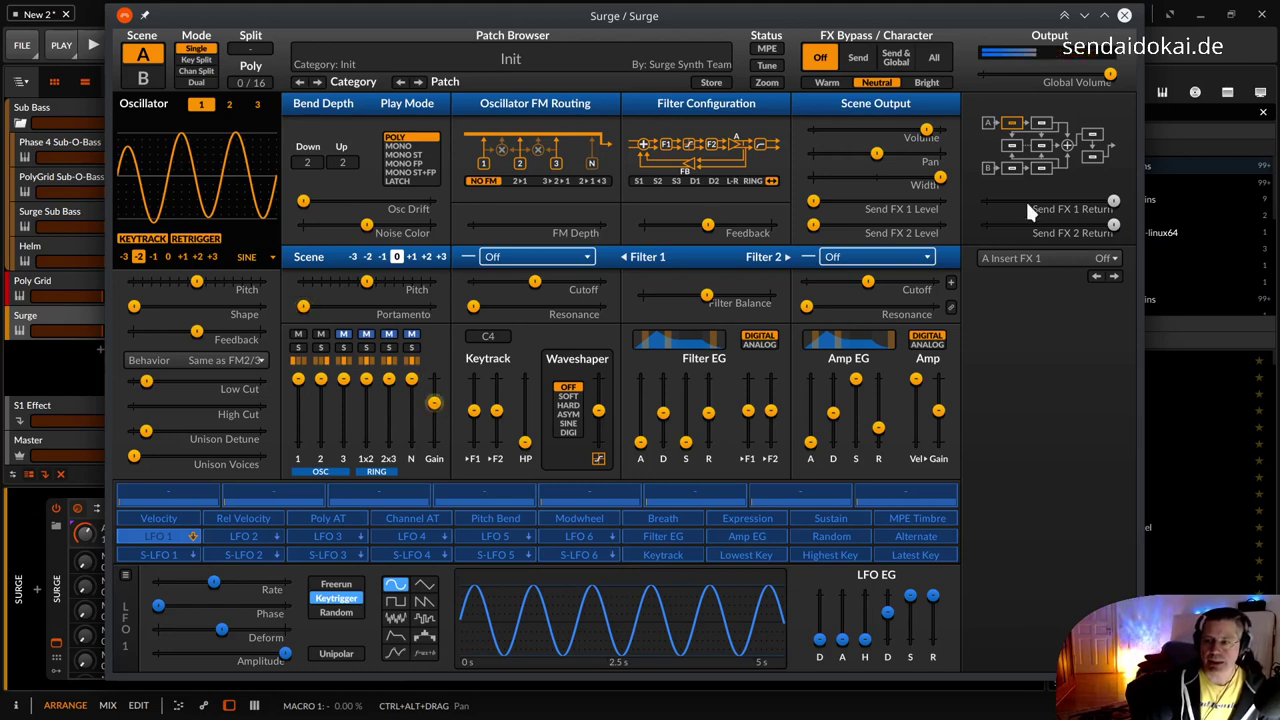
mouse_move(1108, 72)
left_mouse_down()
mouse_move(1090, 75)
mouse_move(1125, 74)
left_mouse_up()
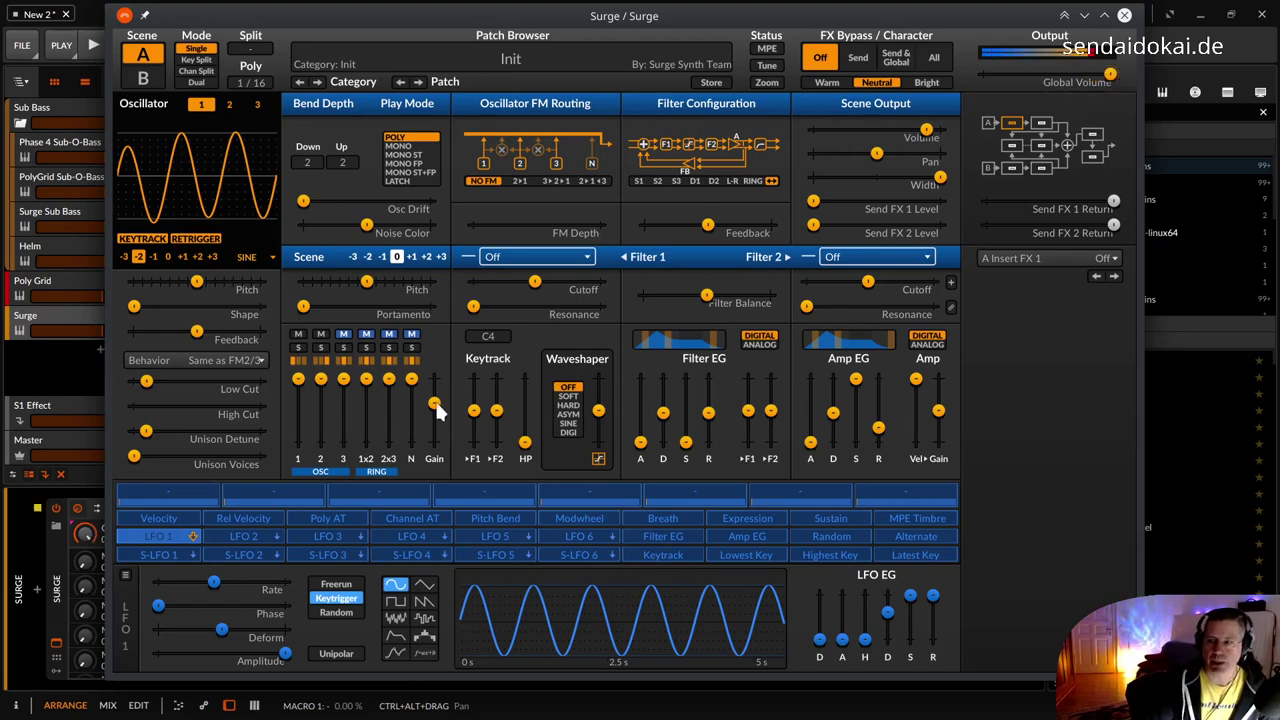
mouse_move(438, 412)
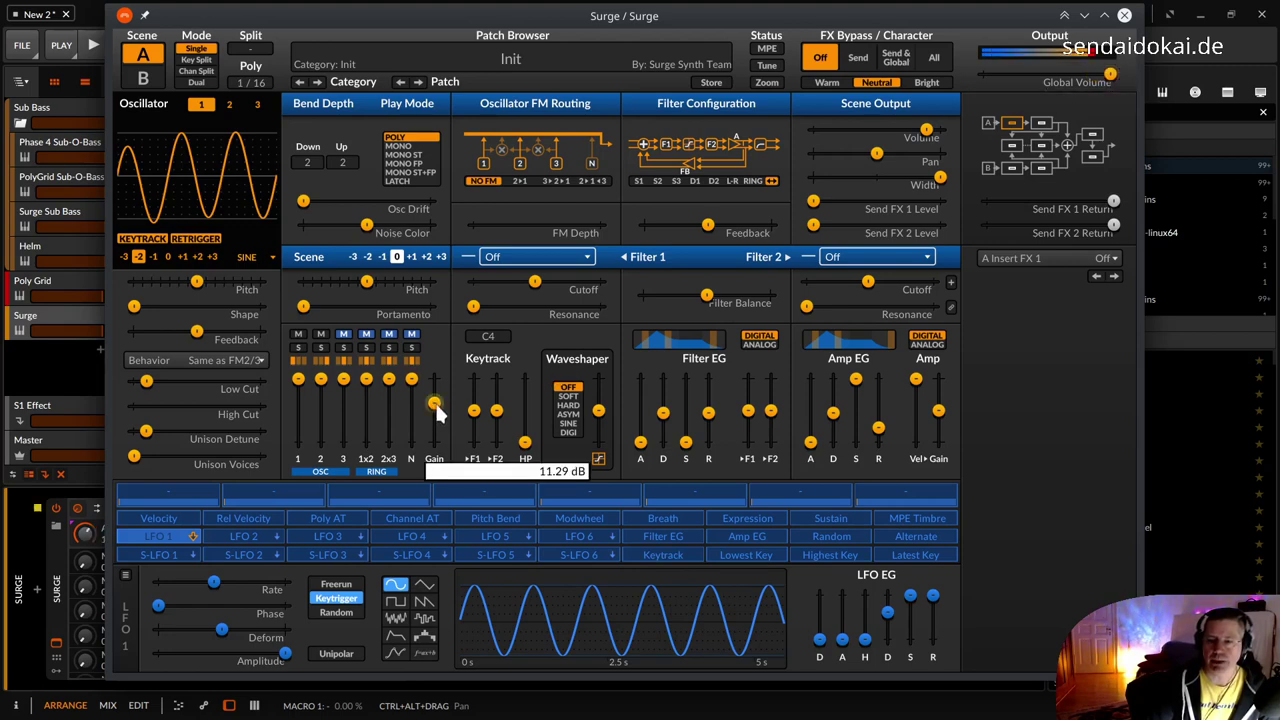
scroll(438, 412, "down", 4)
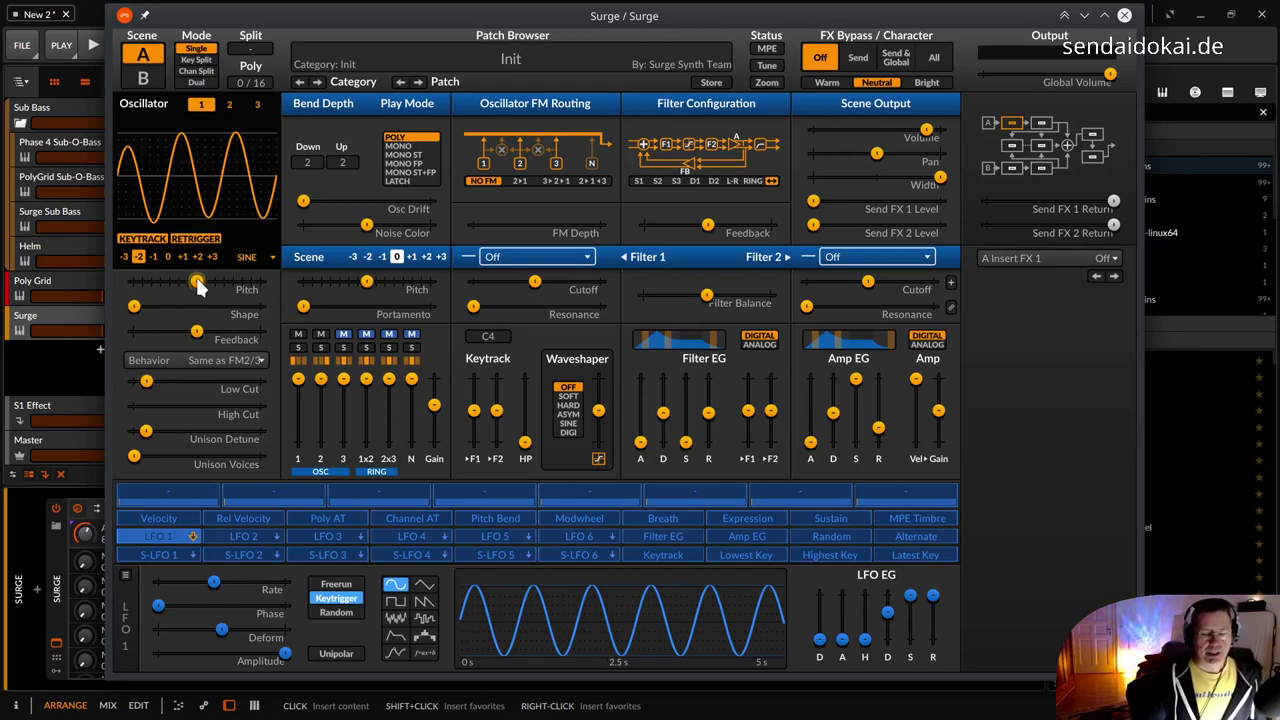
Name macro 1 Pitch and map it to oscillator 1's pitch with a modulation depth of +0.21 semitones
left_click(229, 107)
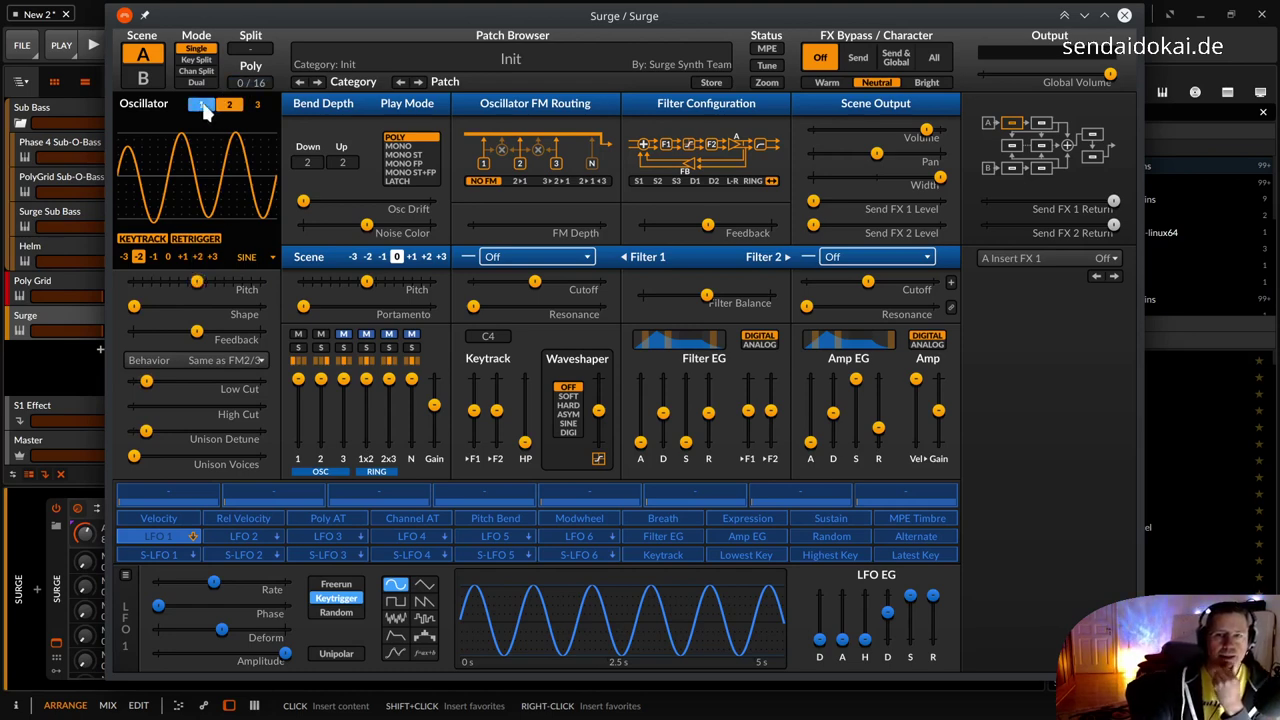
left_click(203, 108)
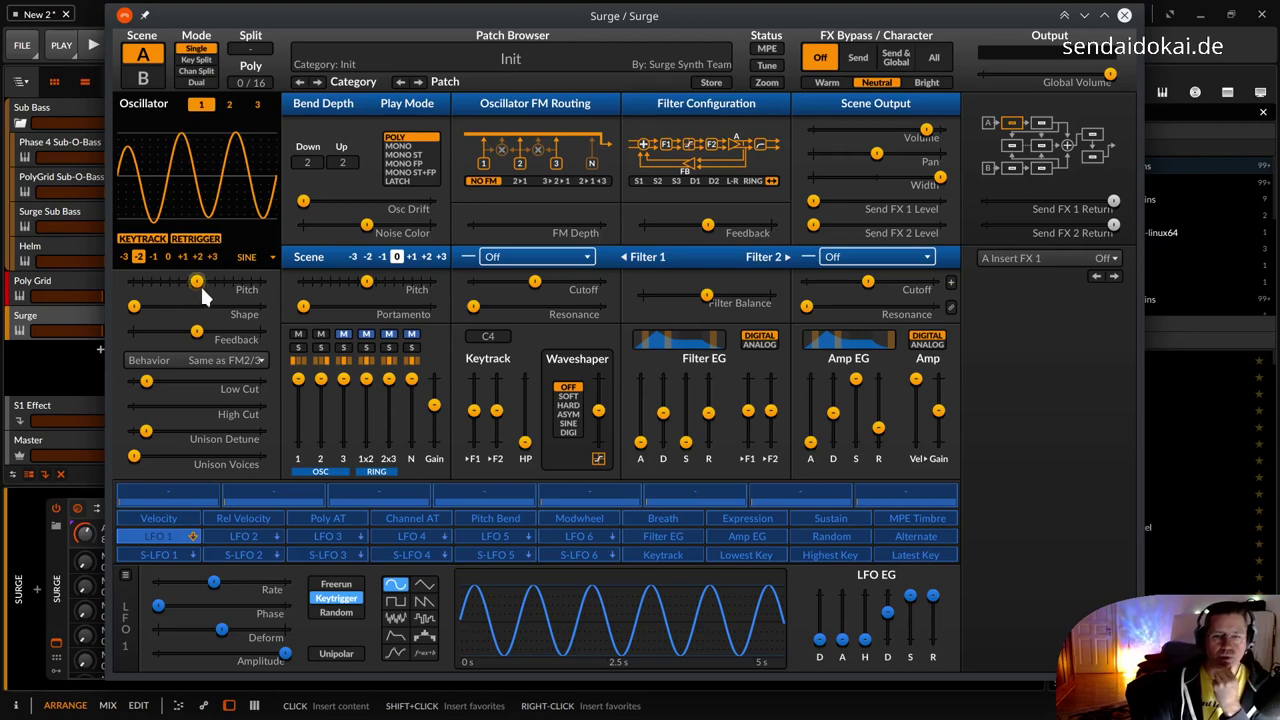
left_click(157, 488)
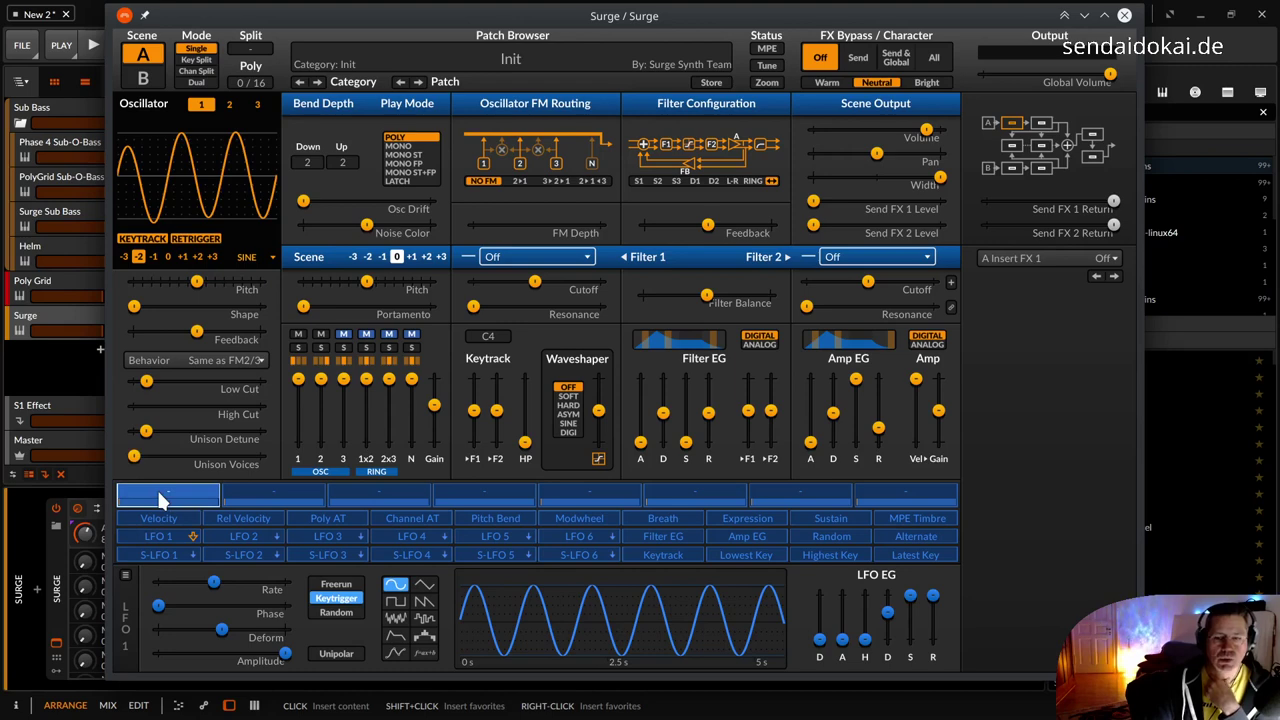
left_click(157, 489)
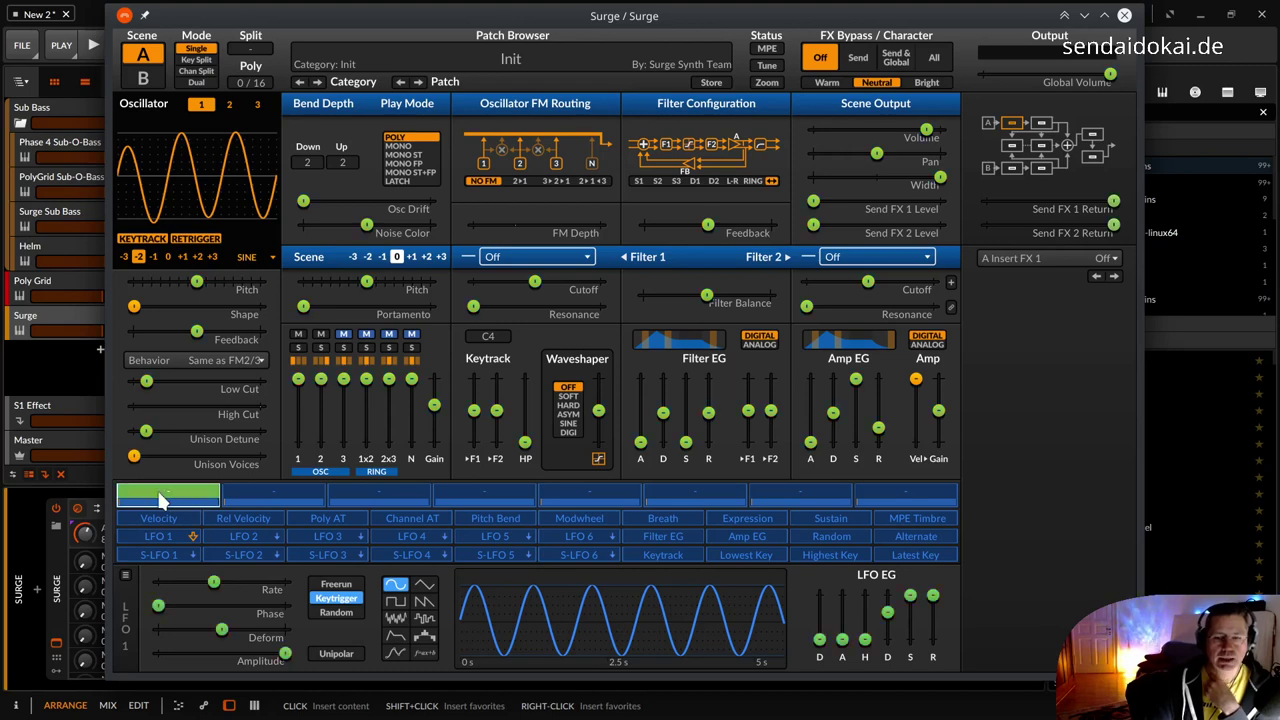
left_click(199, 287)
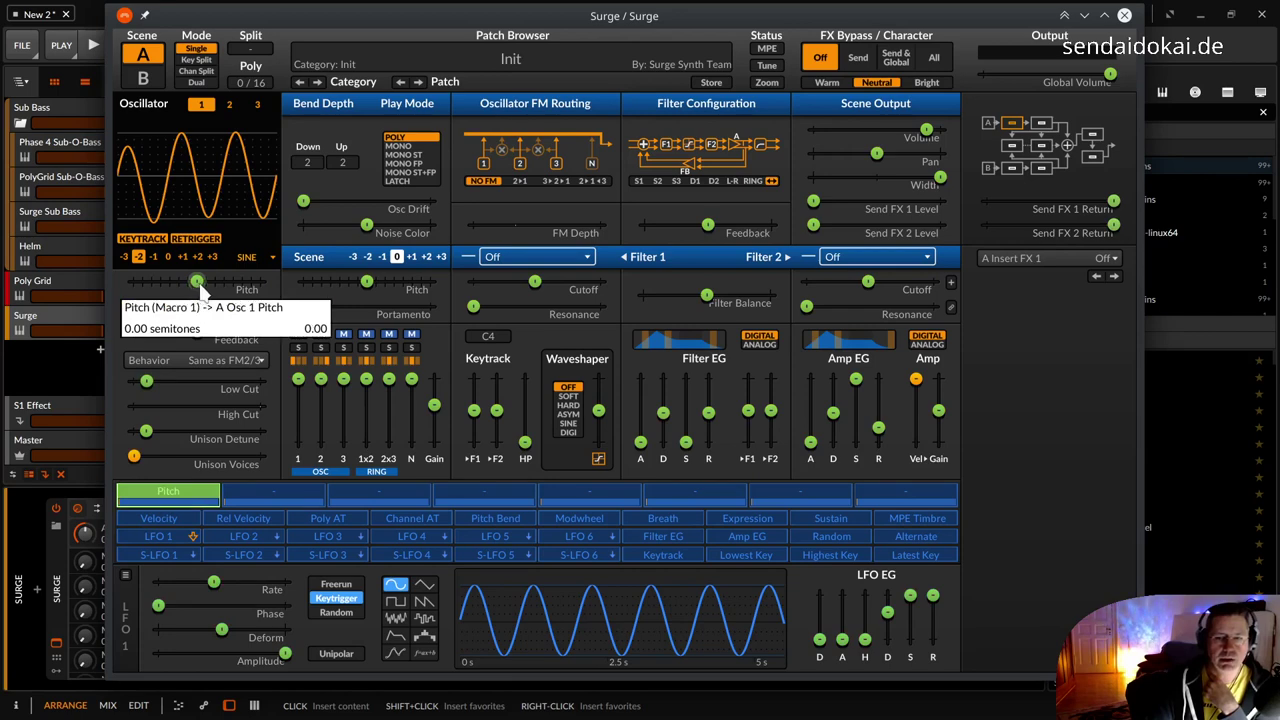
left_click_drag(200, 284, 201, 281)
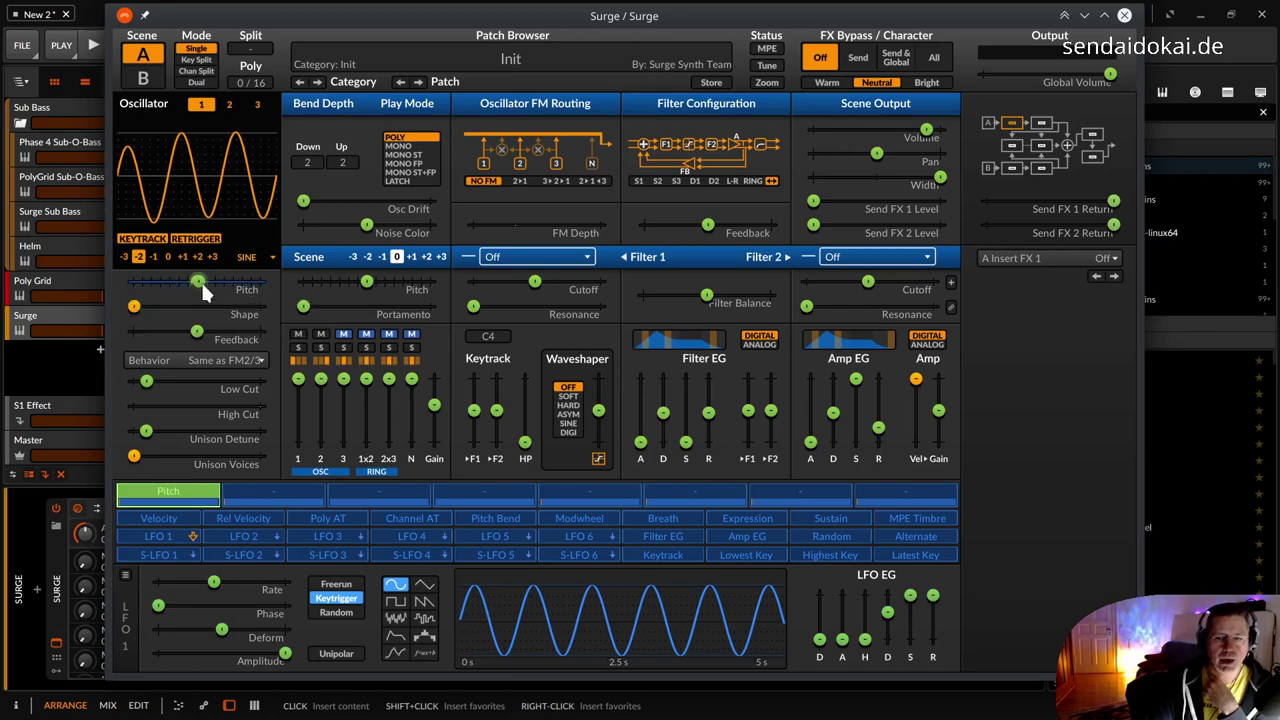
Map the Pitch macro to oscillator 2's pitch with a depth of -0.21 semitones and try out the macro
left_click(228, 107)
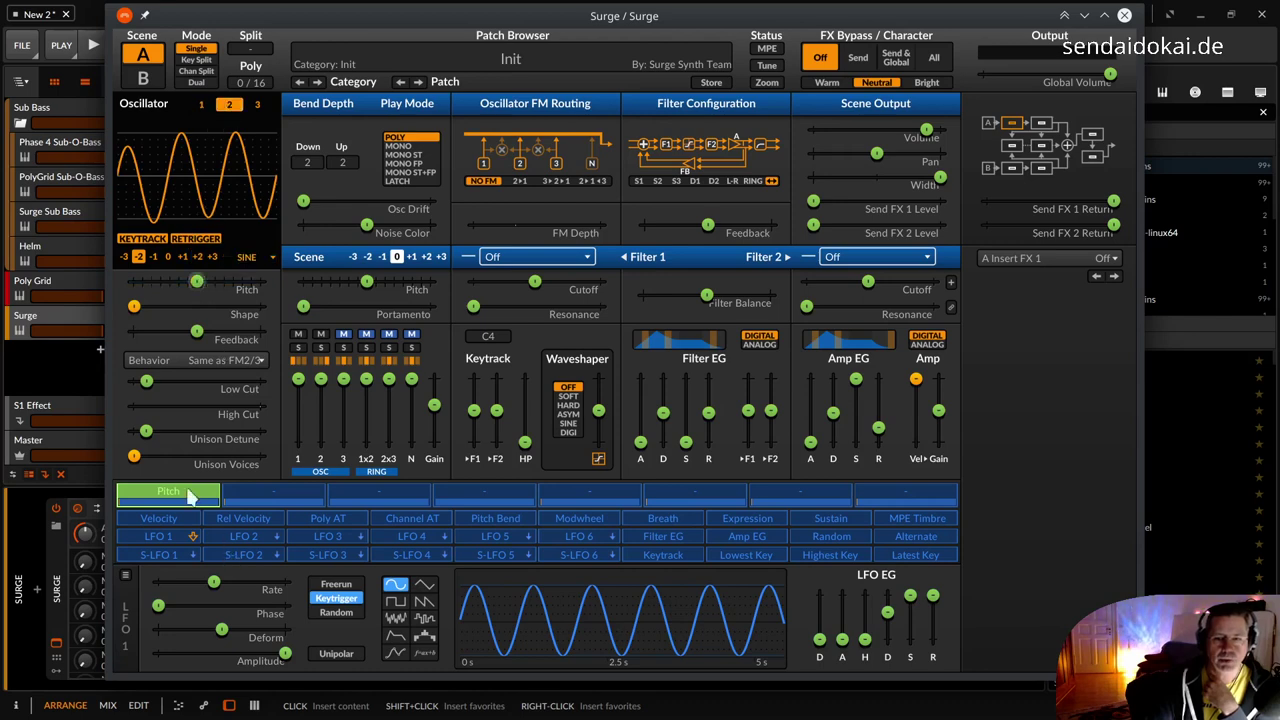
mouse_move(198, 282)
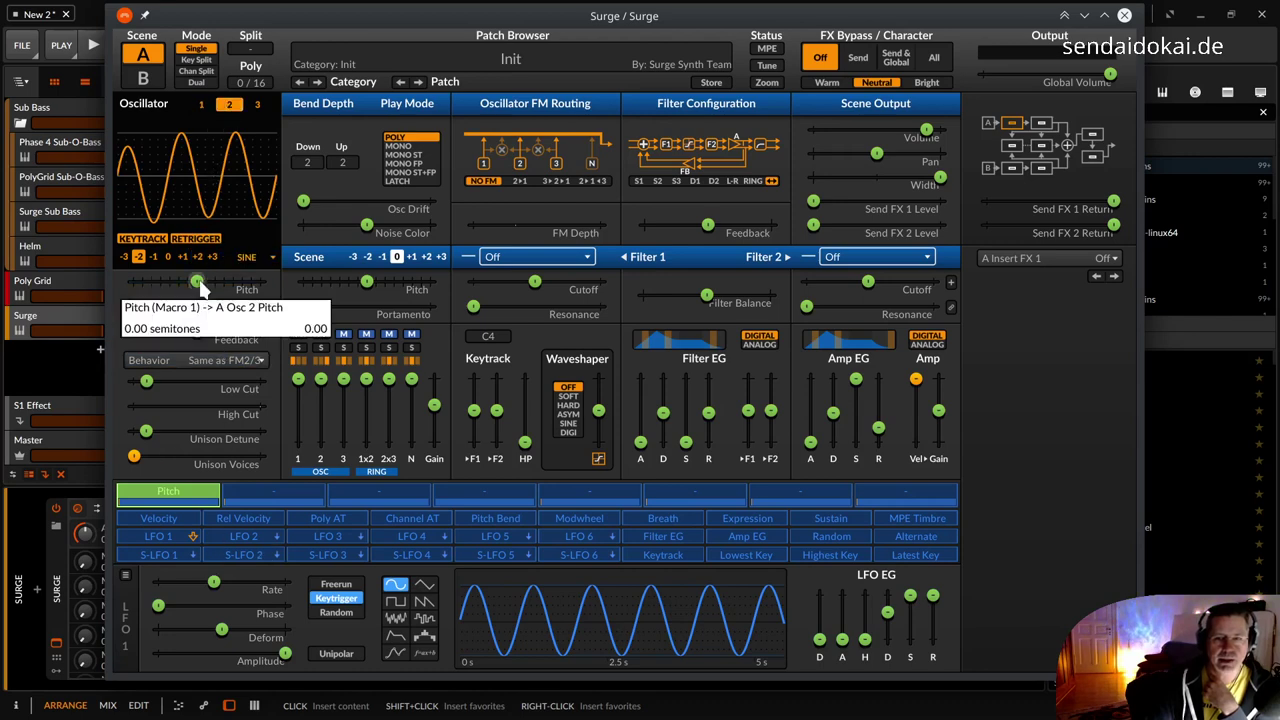
left_click_drag(199, 288, 198, 286)
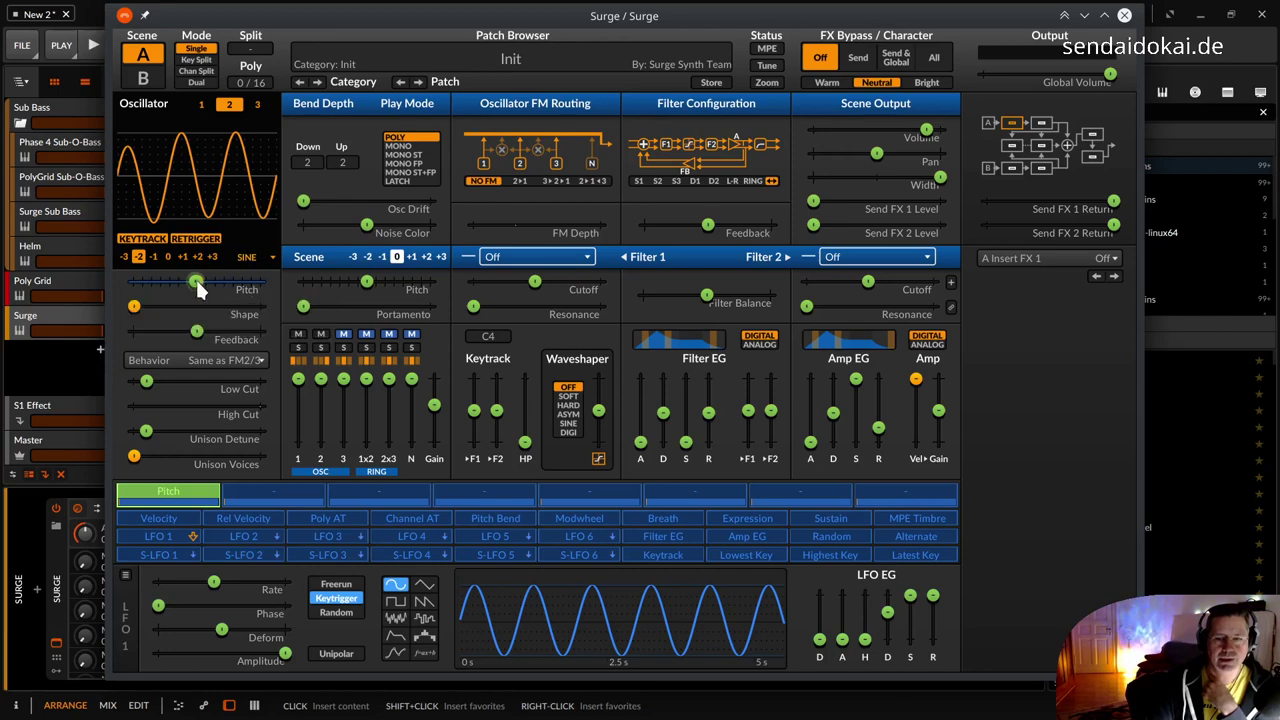
left_click(181, 490)
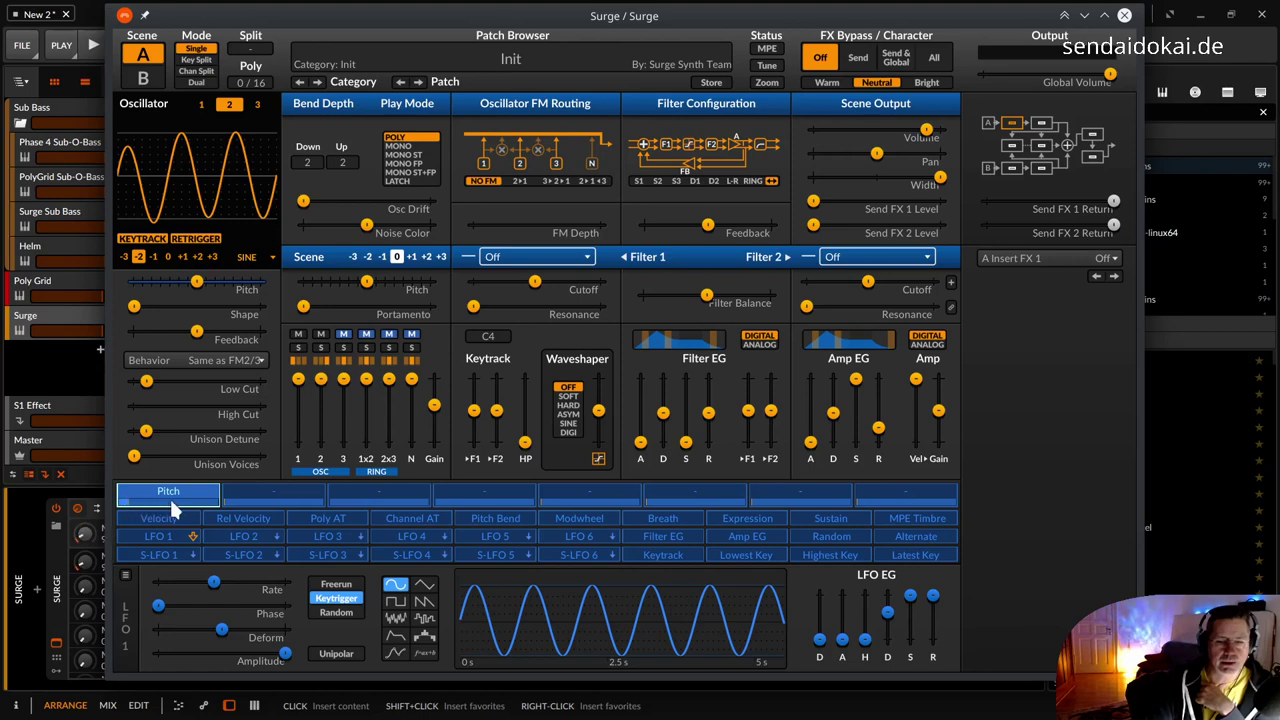
left_click_drag(169, 496, 95, 512)
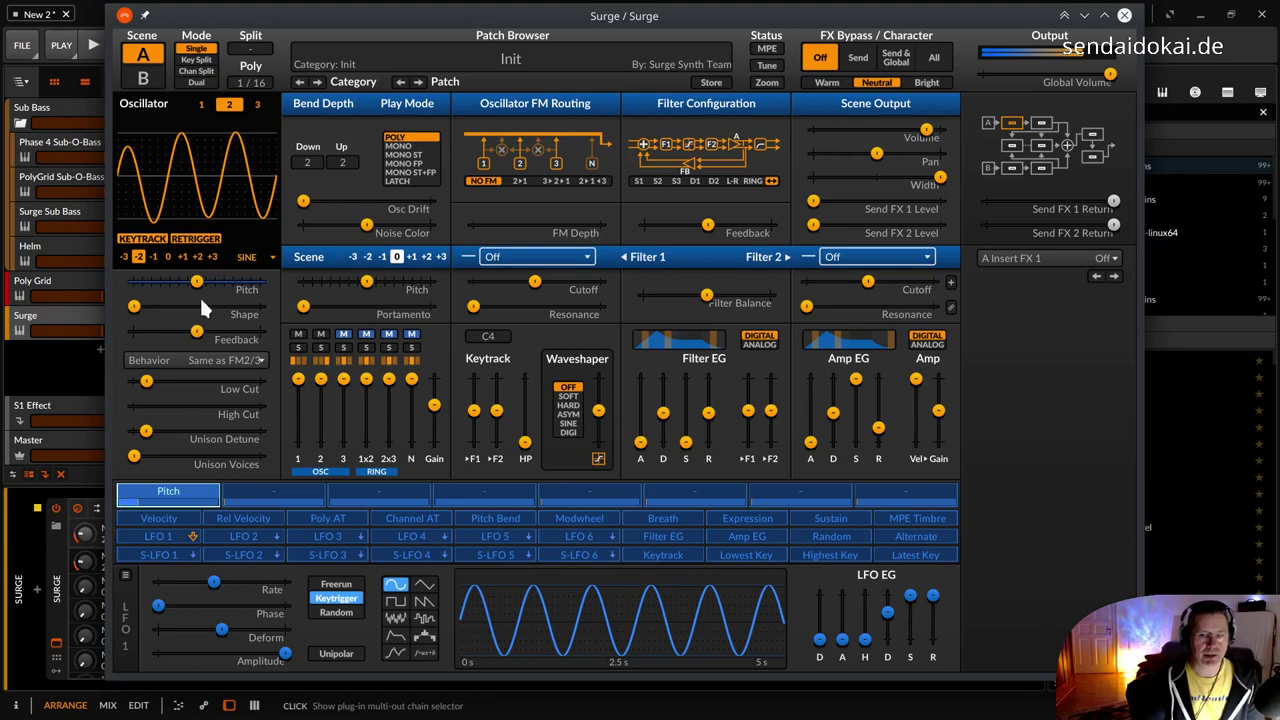
Readjust the Pitch macro's depth to slightly positive on oscillator 2's pitch and to about 0 semitones on oscillator 1's pitch
left_click(186, 494)
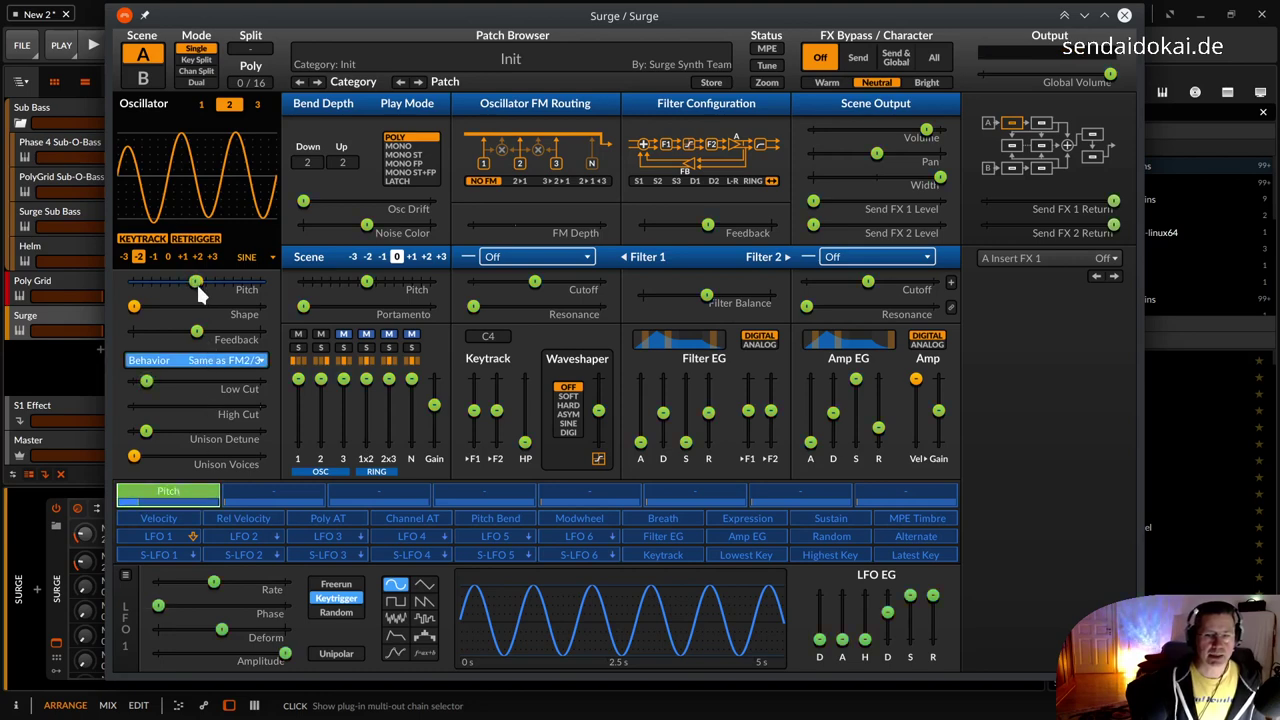
mouse_move(197, 285)
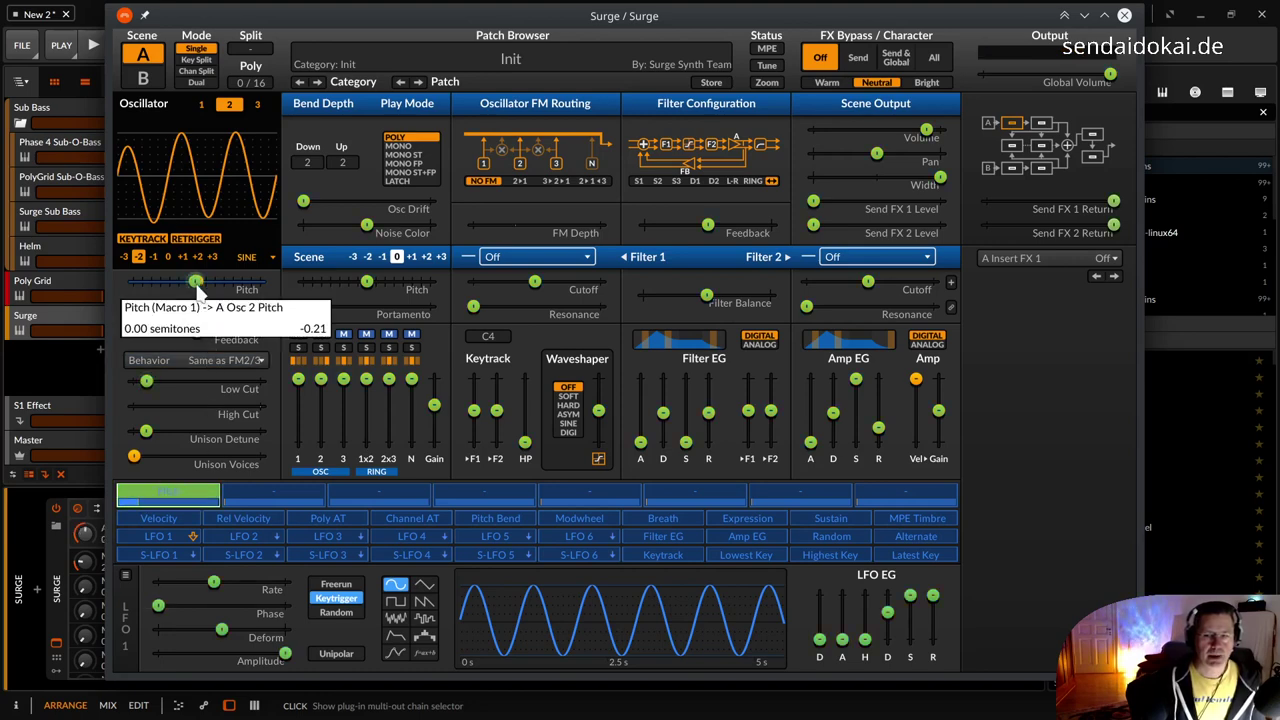
left_click_drag(197, 285, 202, 286)
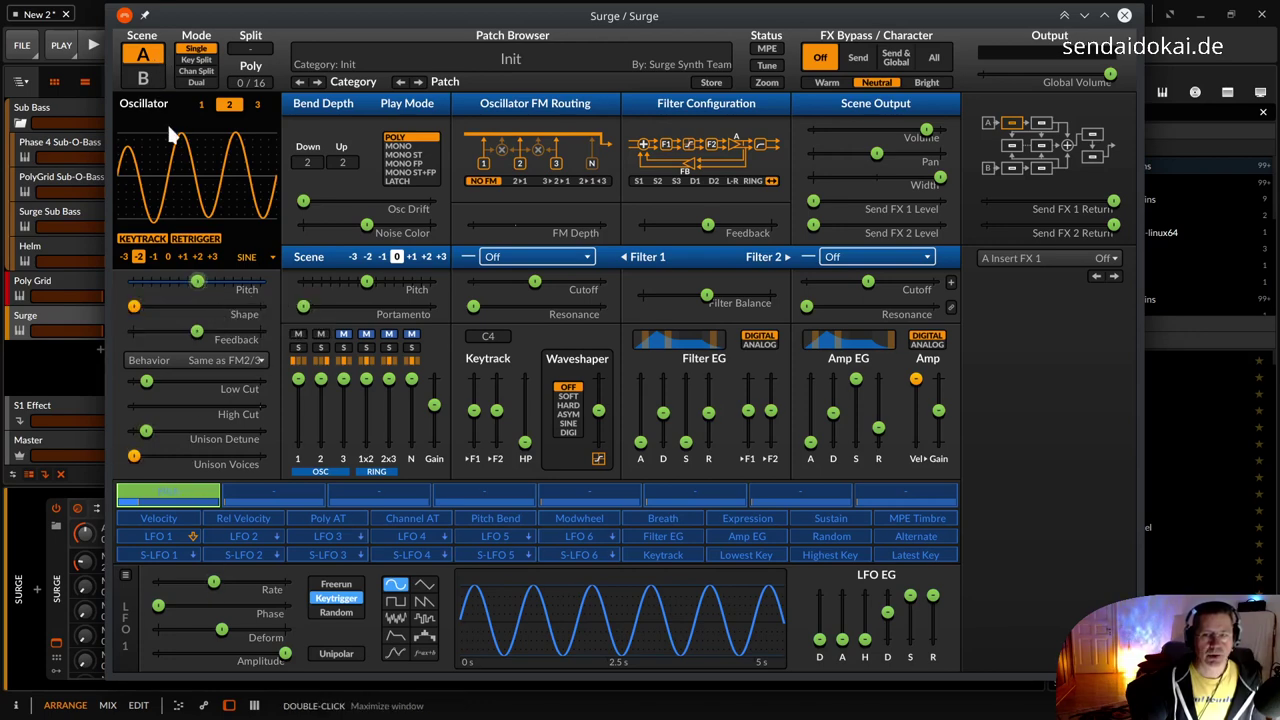
left_click(200, 102)
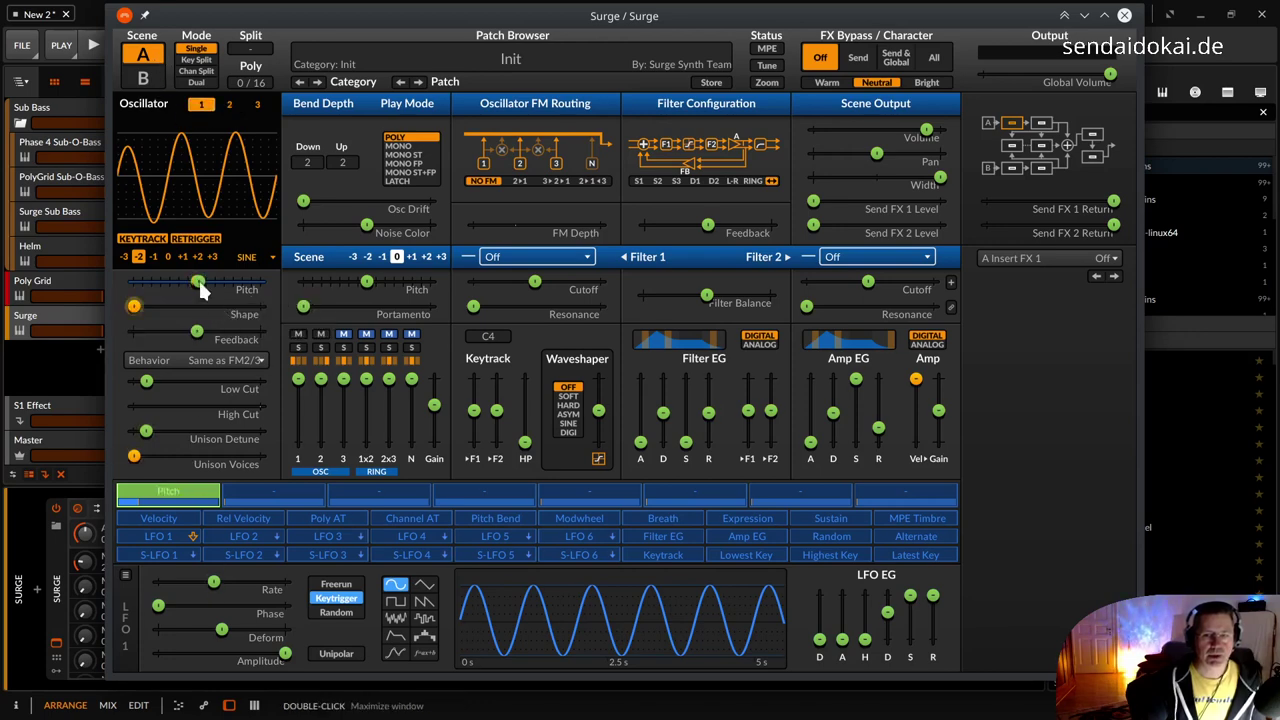
mouse_move(201, 290)
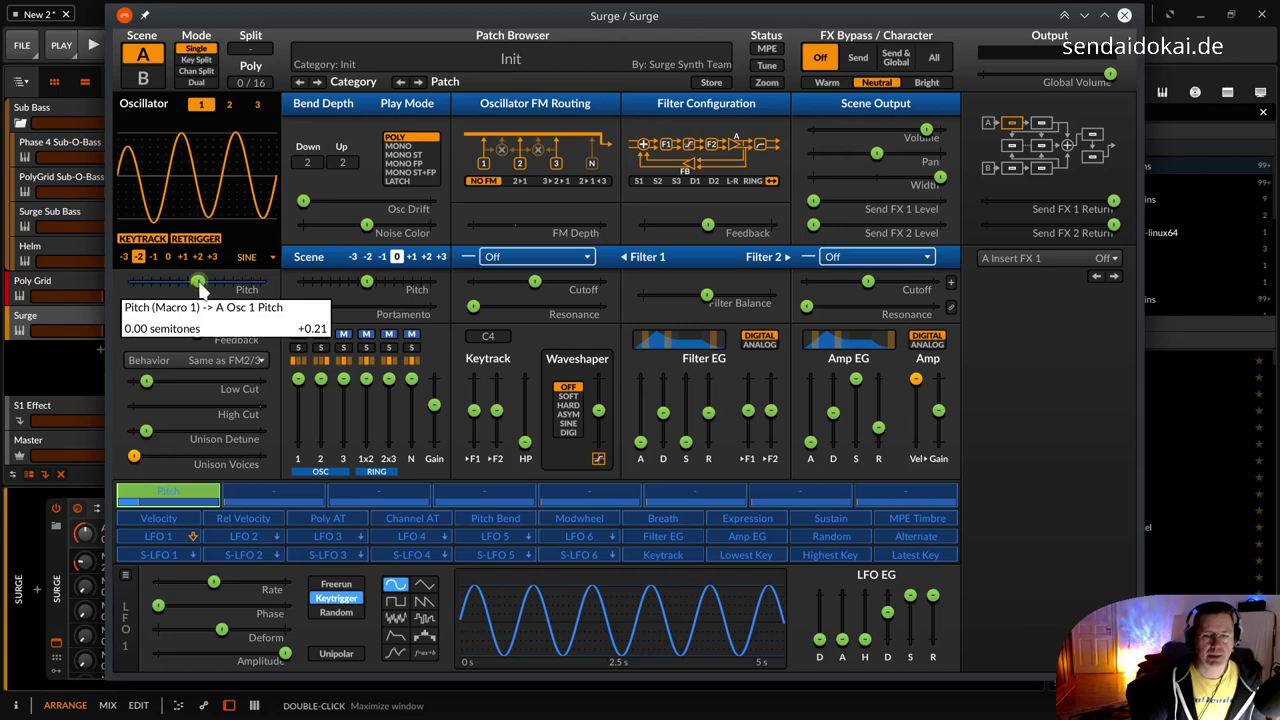
left_click_drag(200, 282, 197, 283)
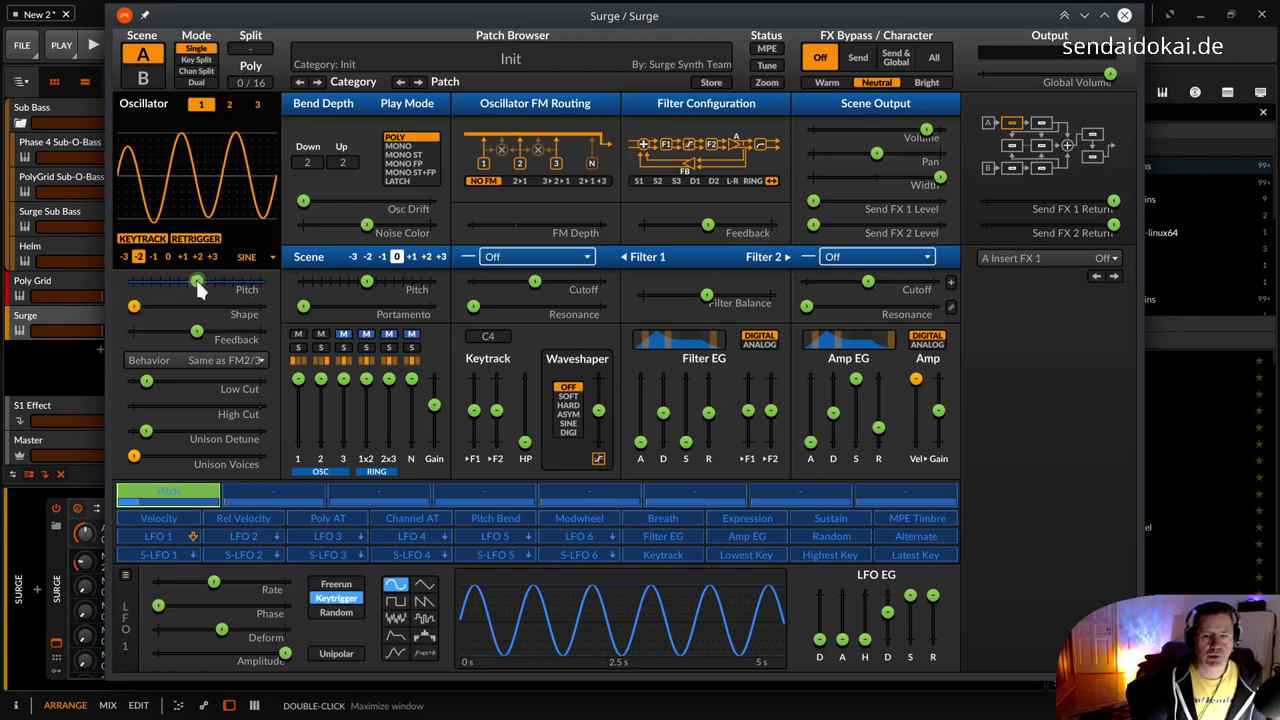
Enter an exact semitone value for oscillator 1's pitch
right_click(197, 287)
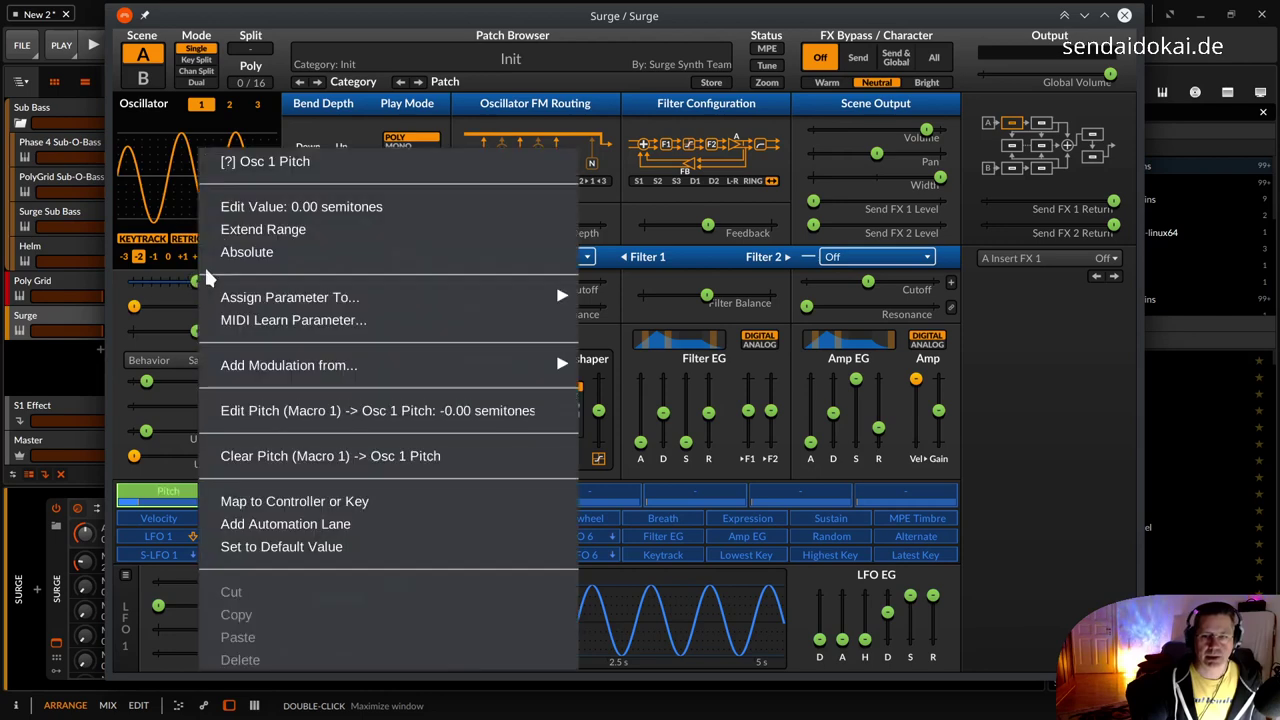
left_click(247, 207)
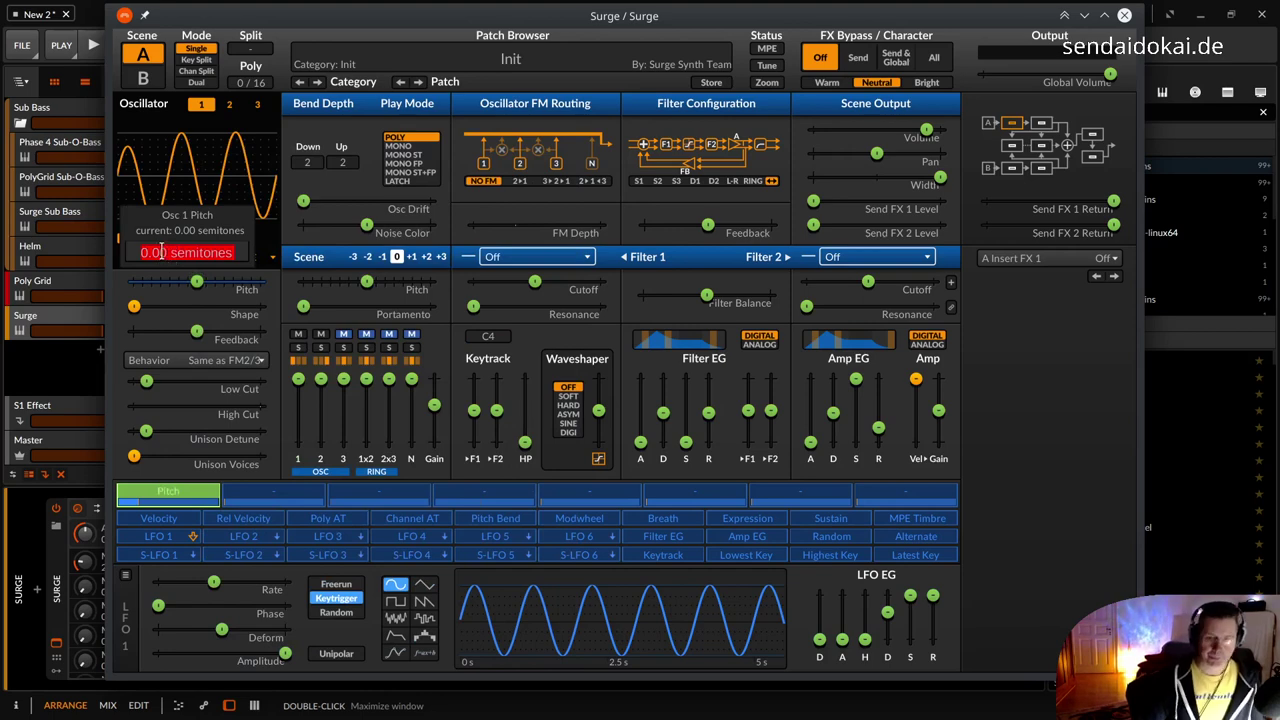
left_click(160, 252)
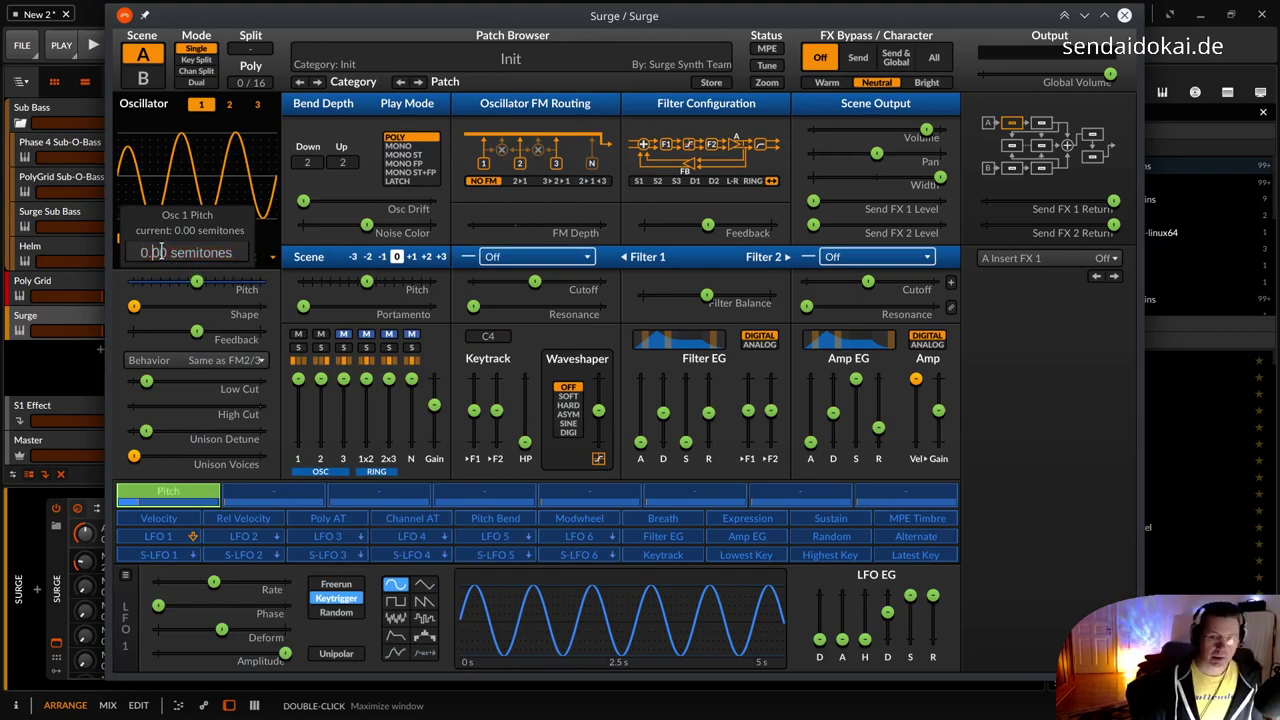
type("1")
key("Return")
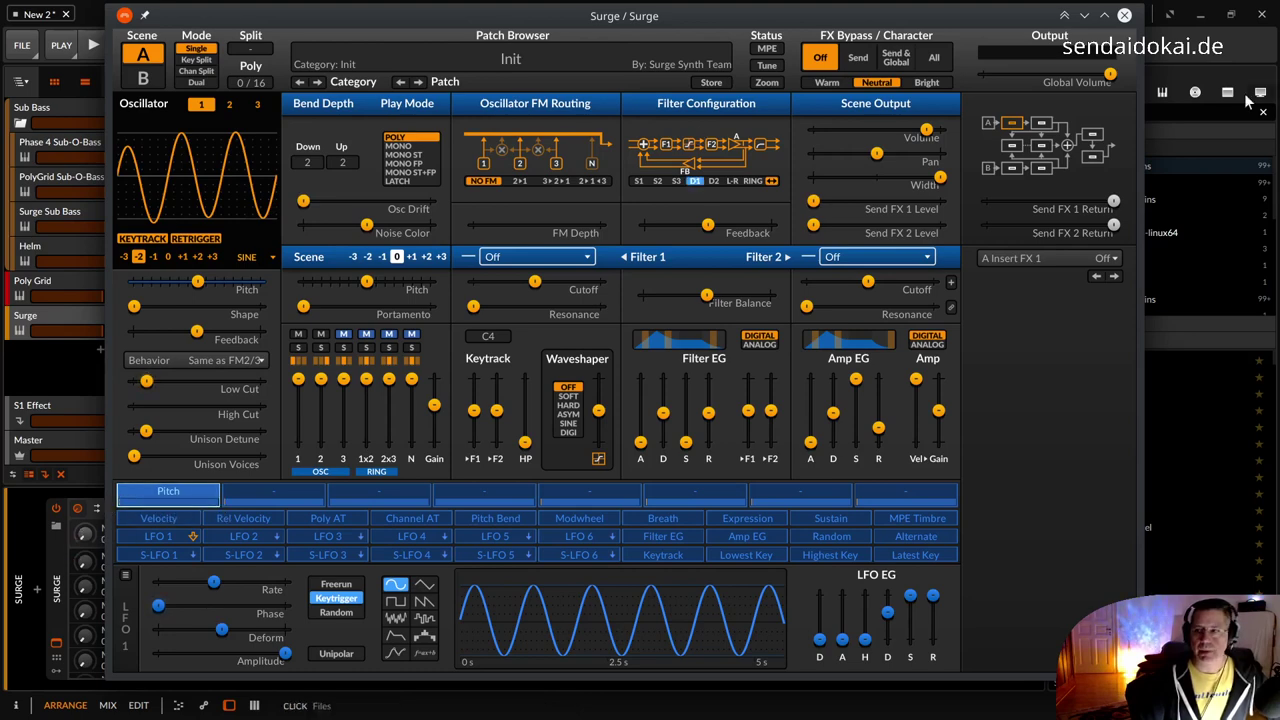
Close the Surge window and add a new instrument track loaded with the Helm synth
left_click(1124, 15)
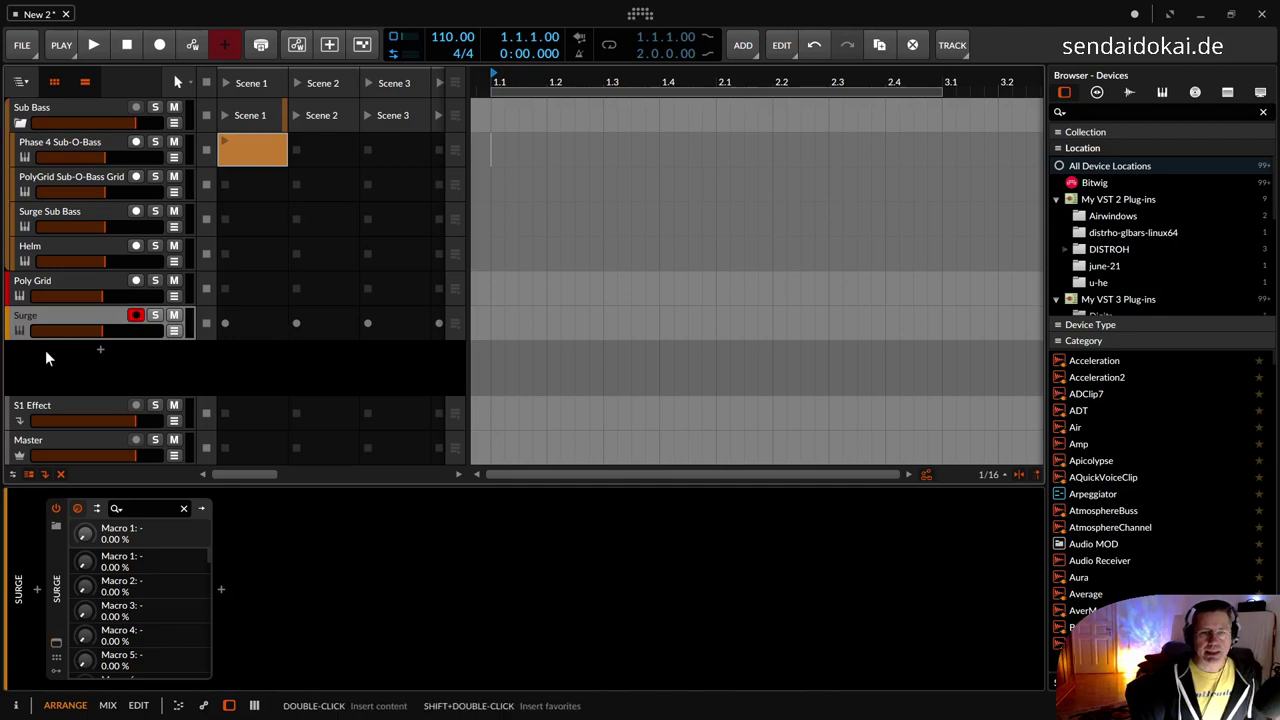
left_click(101, 350)
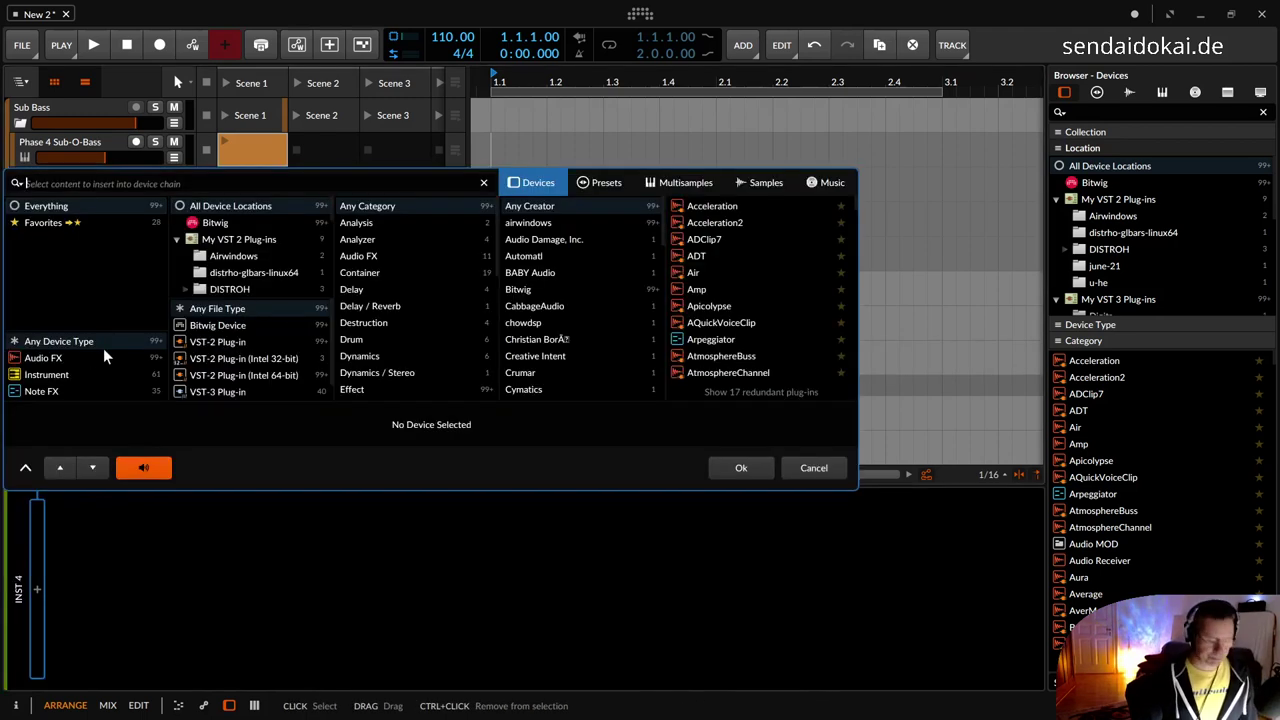
type("helm")
key("Return")
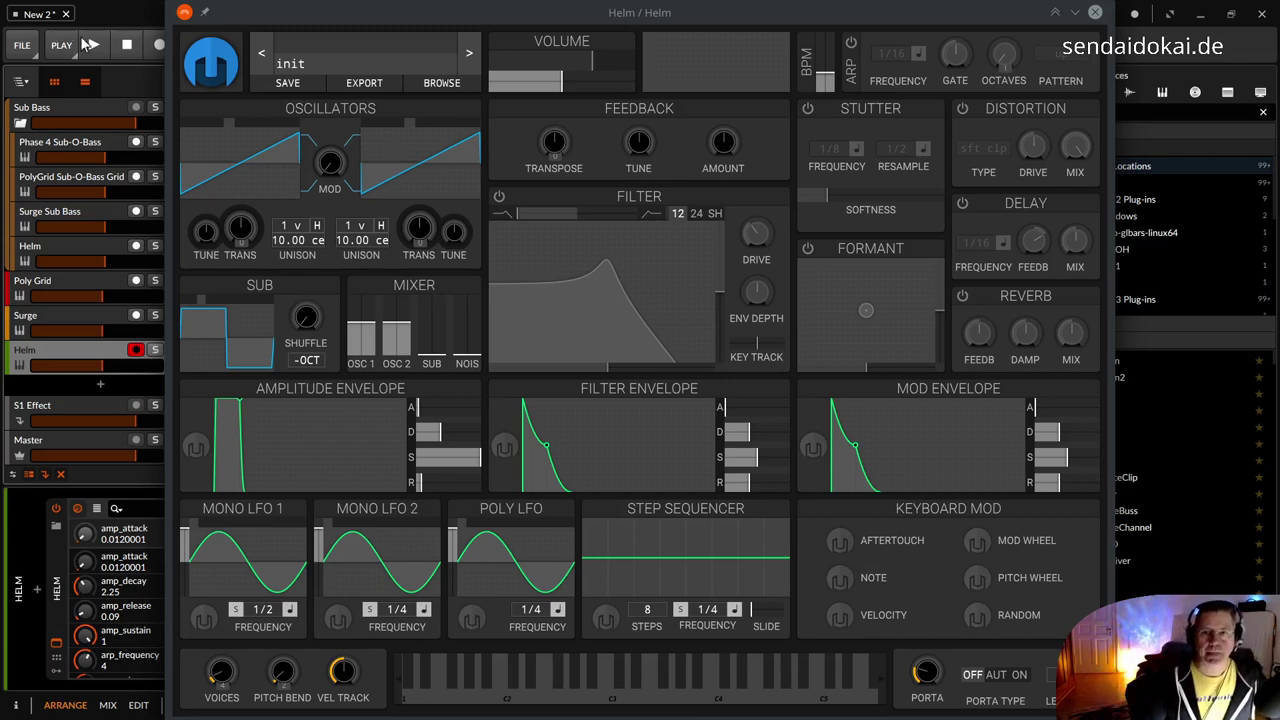
Set both Helm oscillators to the sin waveform and transpose each one to -24 semitones
scroll(220, 133, "up", 3)
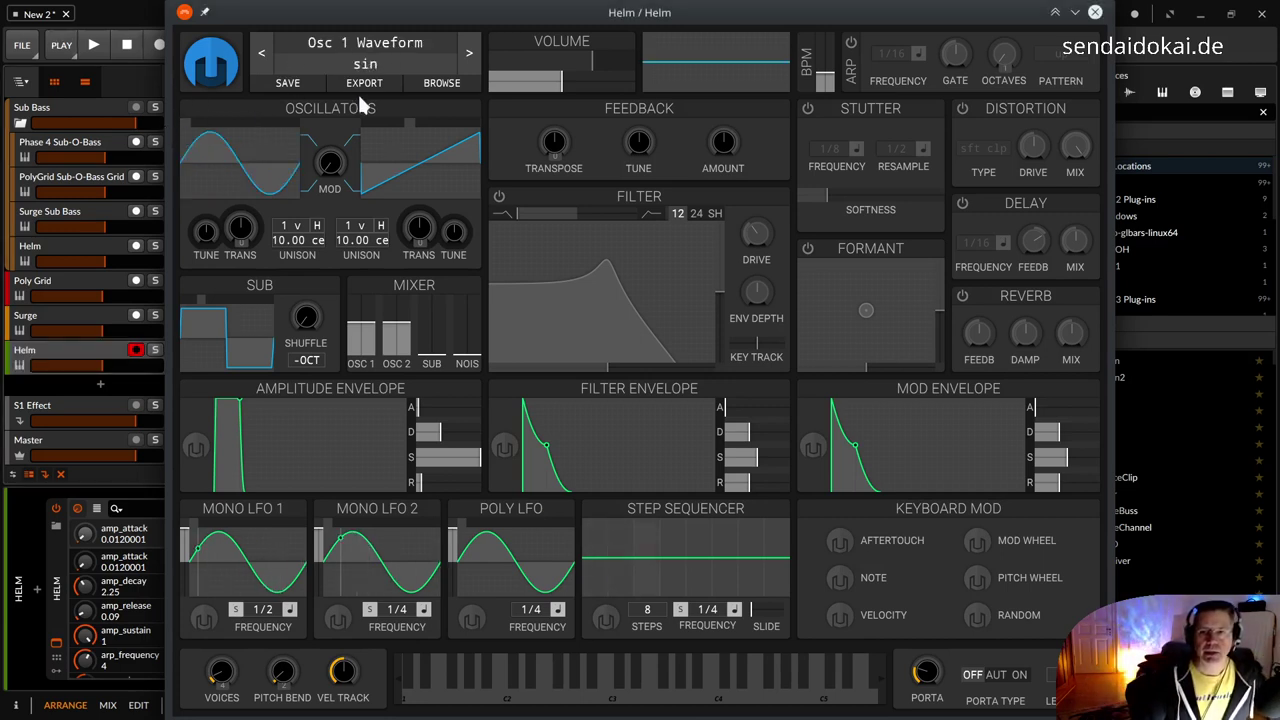
scroll(405, 125, "up", 2)
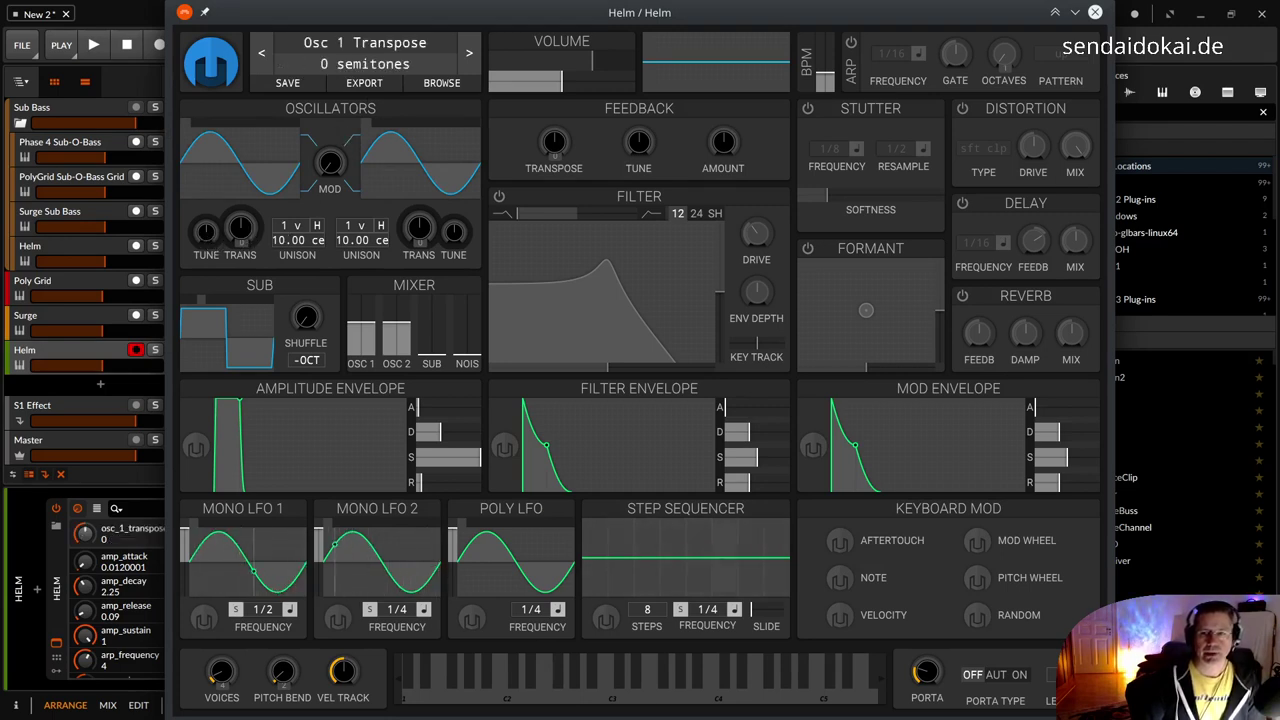
left_click_drag(240, 232, 247, 262)
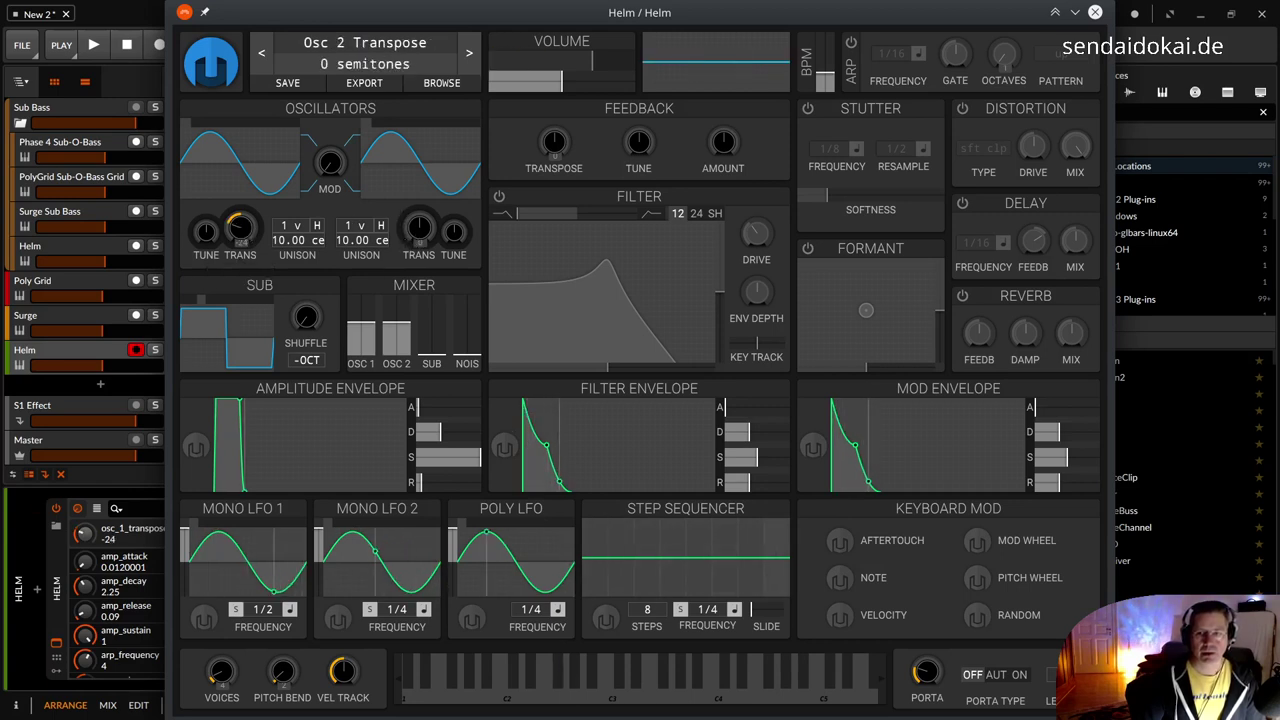
left_click_drag(419, 230, 419, 250)
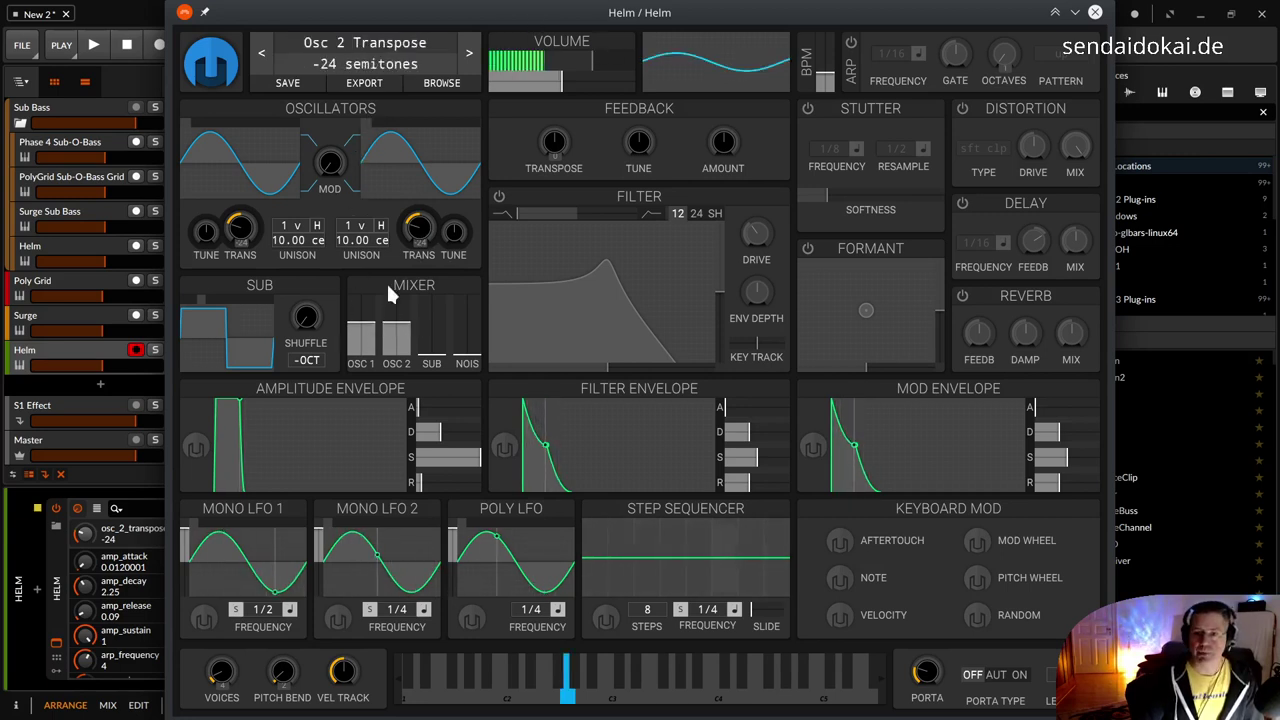
left_click_drag(370, 319, 362, 330)
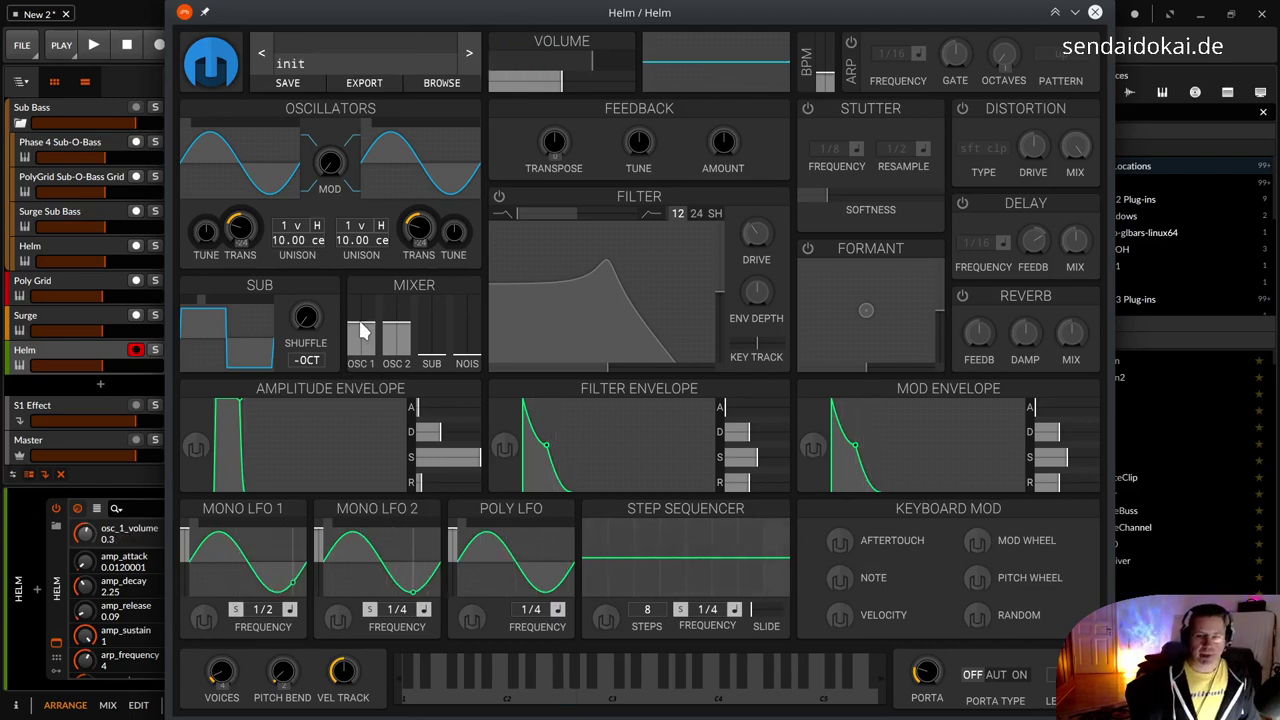
Try drawing step values in the step sequencer, reduce it to 1 step and set that step's level near zero
mouse_move(208, 250)
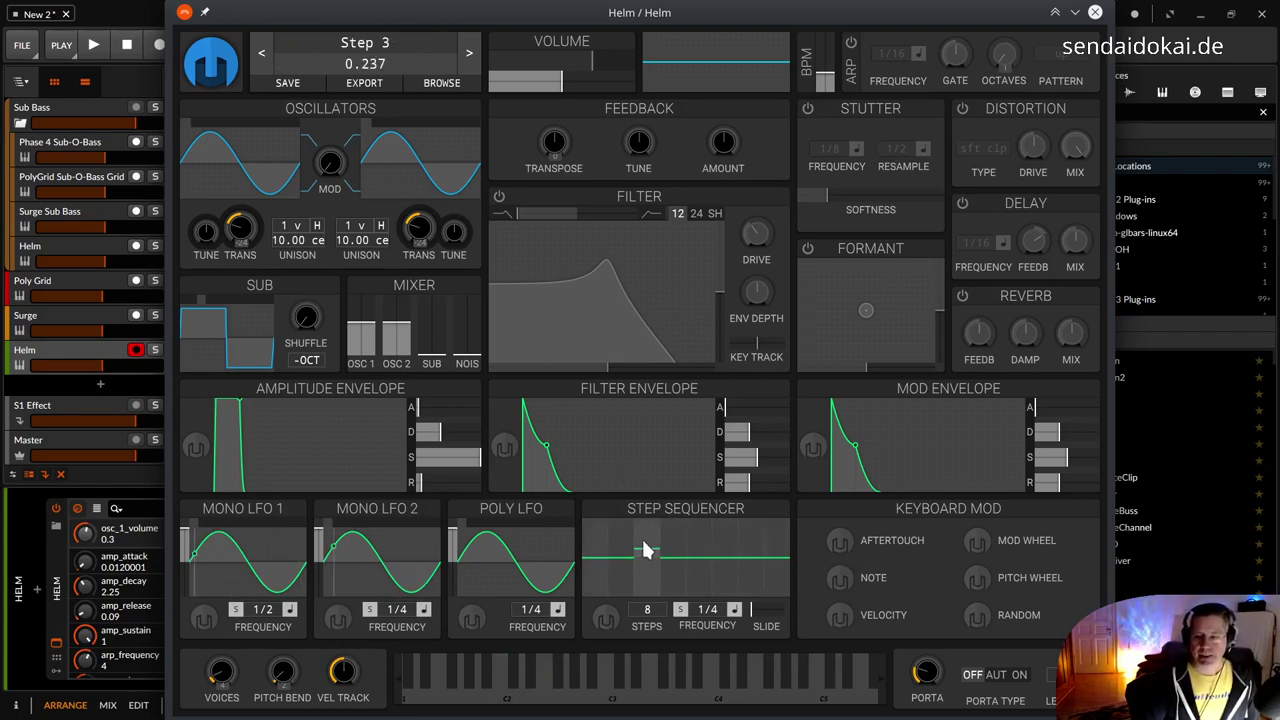
mouse_move(643, 544)
left_mouse_down()
mouse_move(667, 549)
mouse_move(637, 550)
mouse_move(618, 572)
mouse_move(654, 560)
mouse_move(652, 543)
left_mouse_up()
left_click(654, 612)
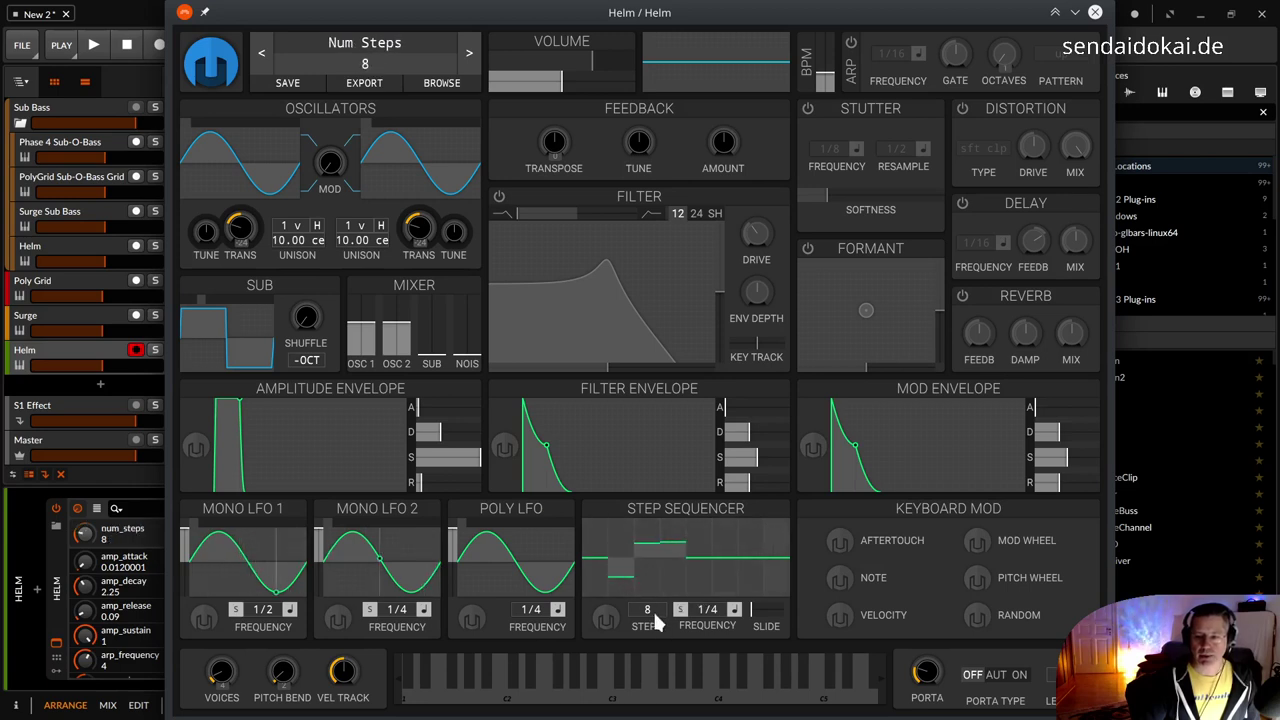
scroll(655, 612, "up", 5)
scroll(655, 611, "down", 9)
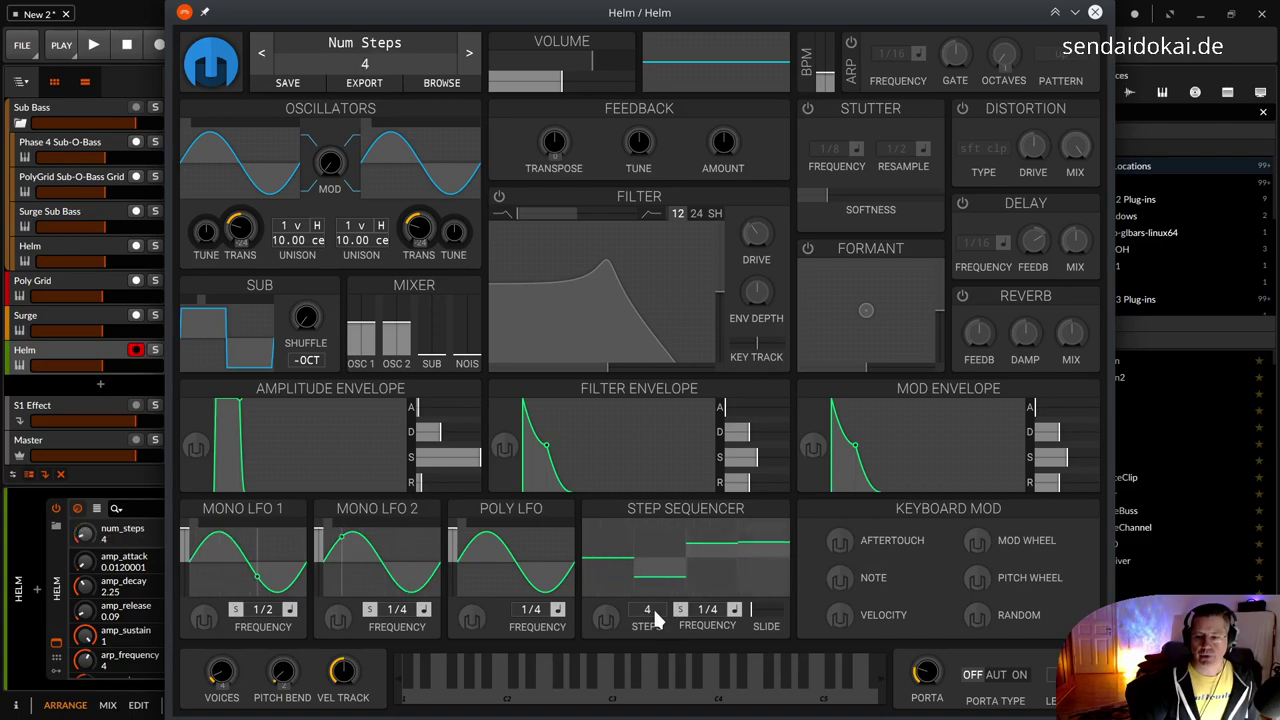
scroll(660, 614, "down", 3)
mouse_move(648, 555)
left_mouse_down()
mouse_move(653, 584)
mouse_move(650, 543)
mouse_move(655, 560)
left_mouse_up()
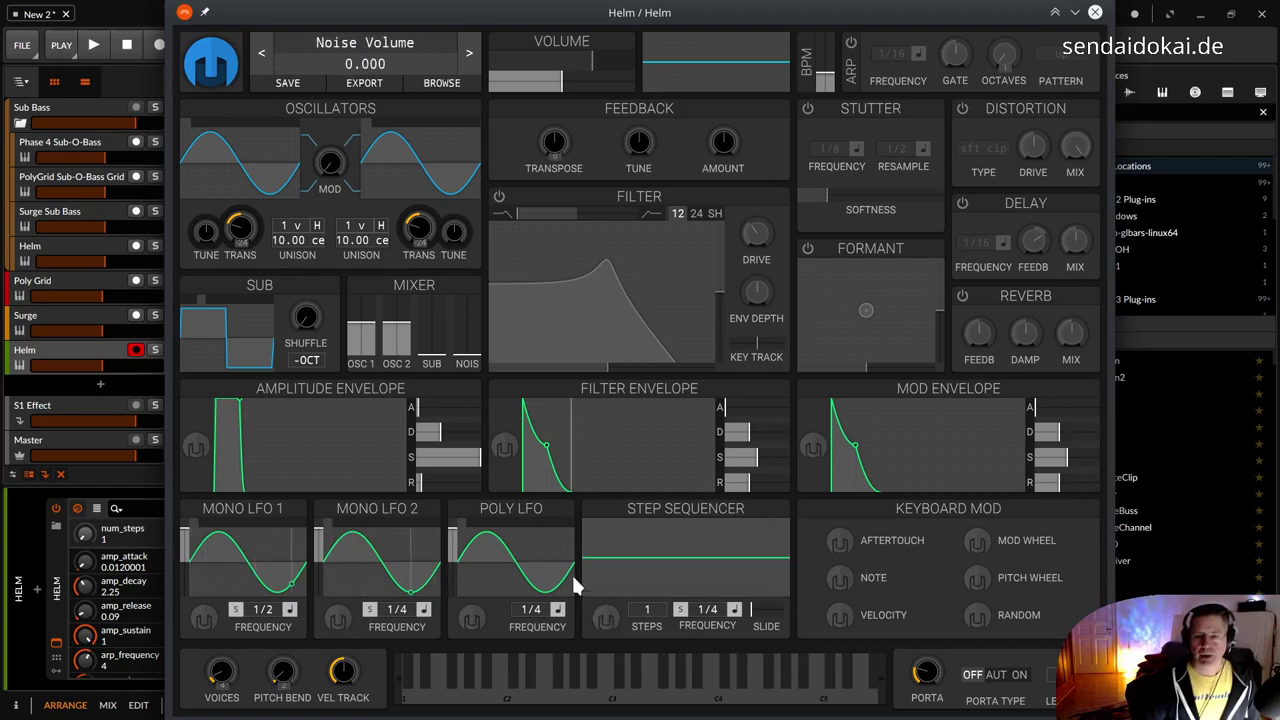
Assign the step sequencer to modulate oscillator 1's tune by -1.60 cents and oscillator 2's tune by 1.60 cents, then fine-tune the step level
left_click(606, 619)
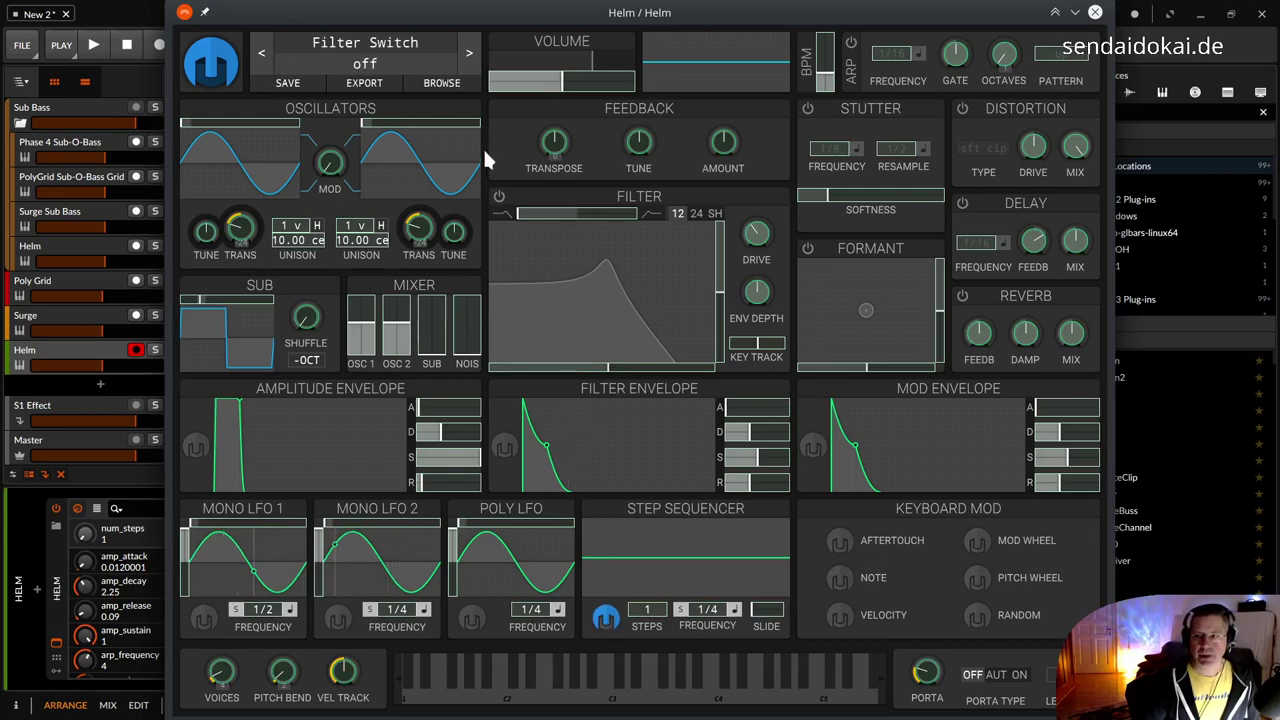
left_click(207, 233)
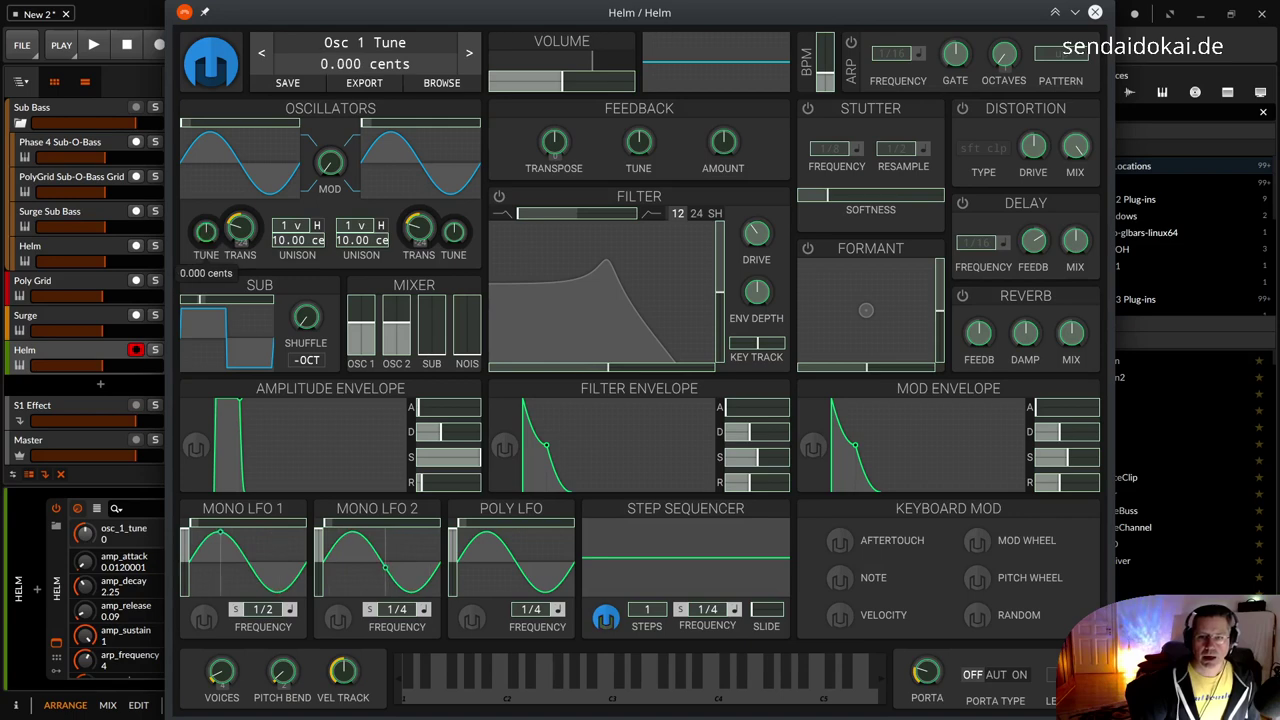
left_click_drag(207, 233, 207, 236)
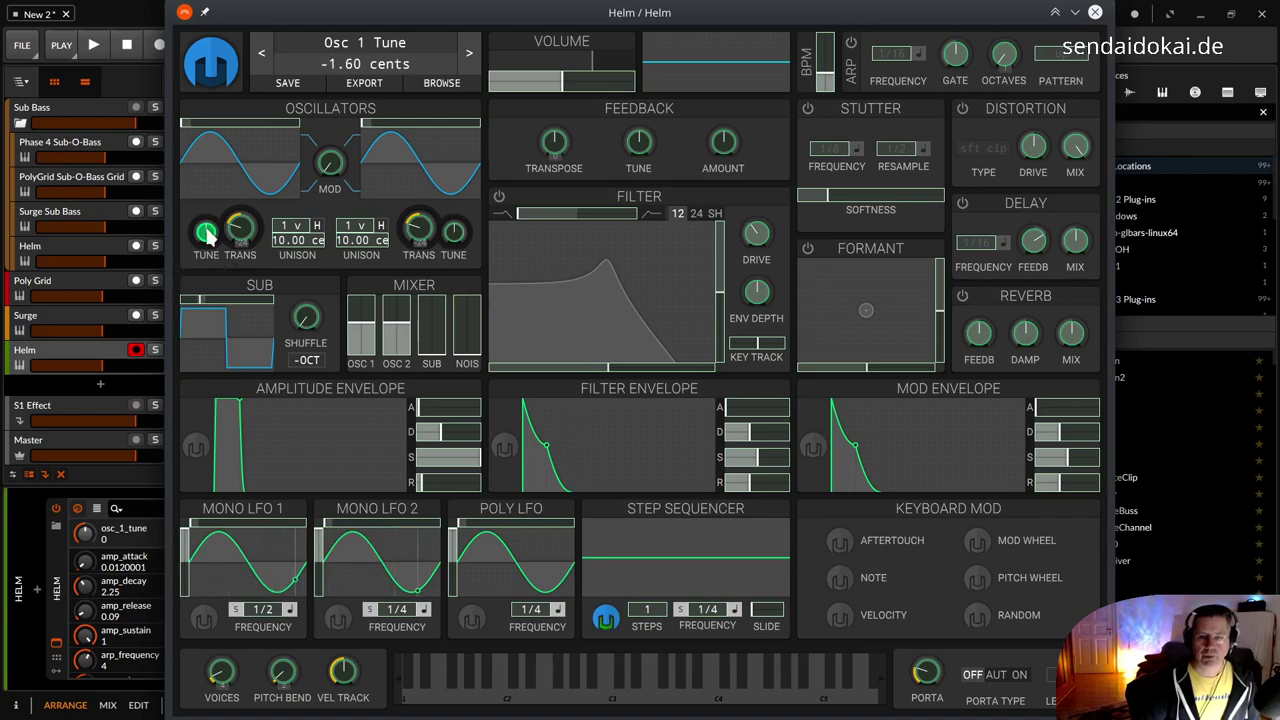
left_click_drag(453, 232, 453, 230)
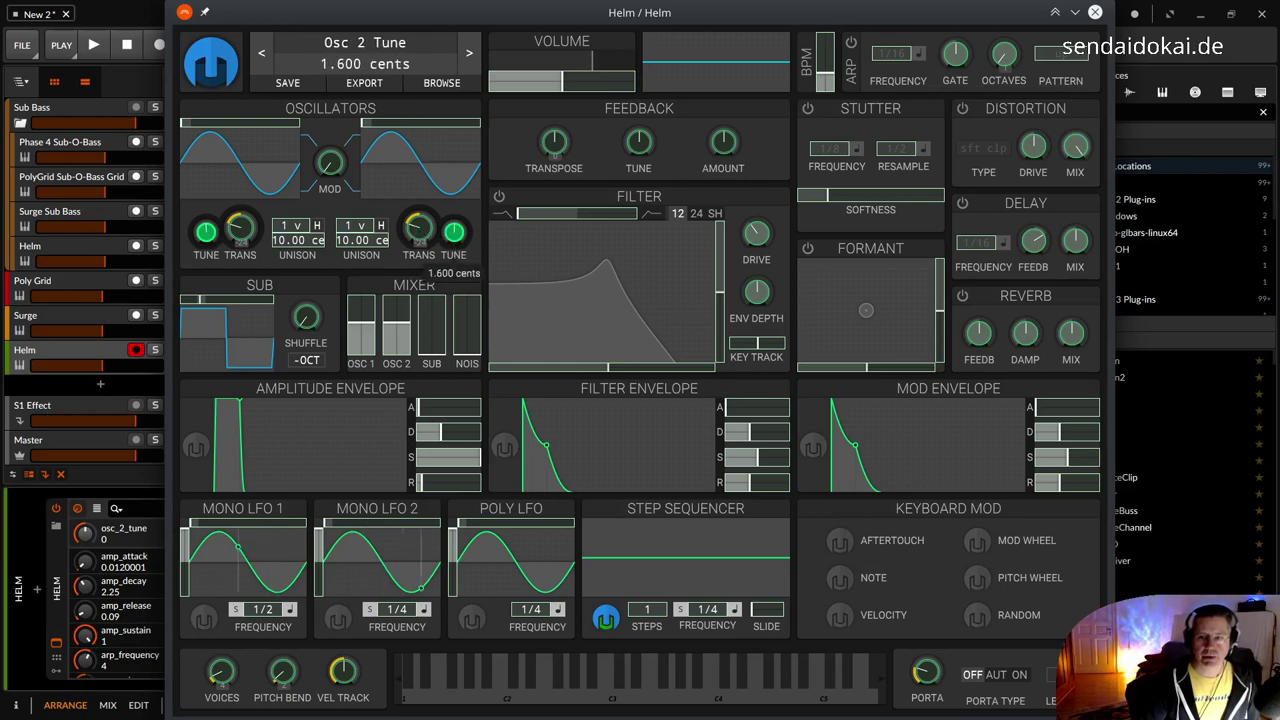
left_click_drag(453, 230, 453, 230)
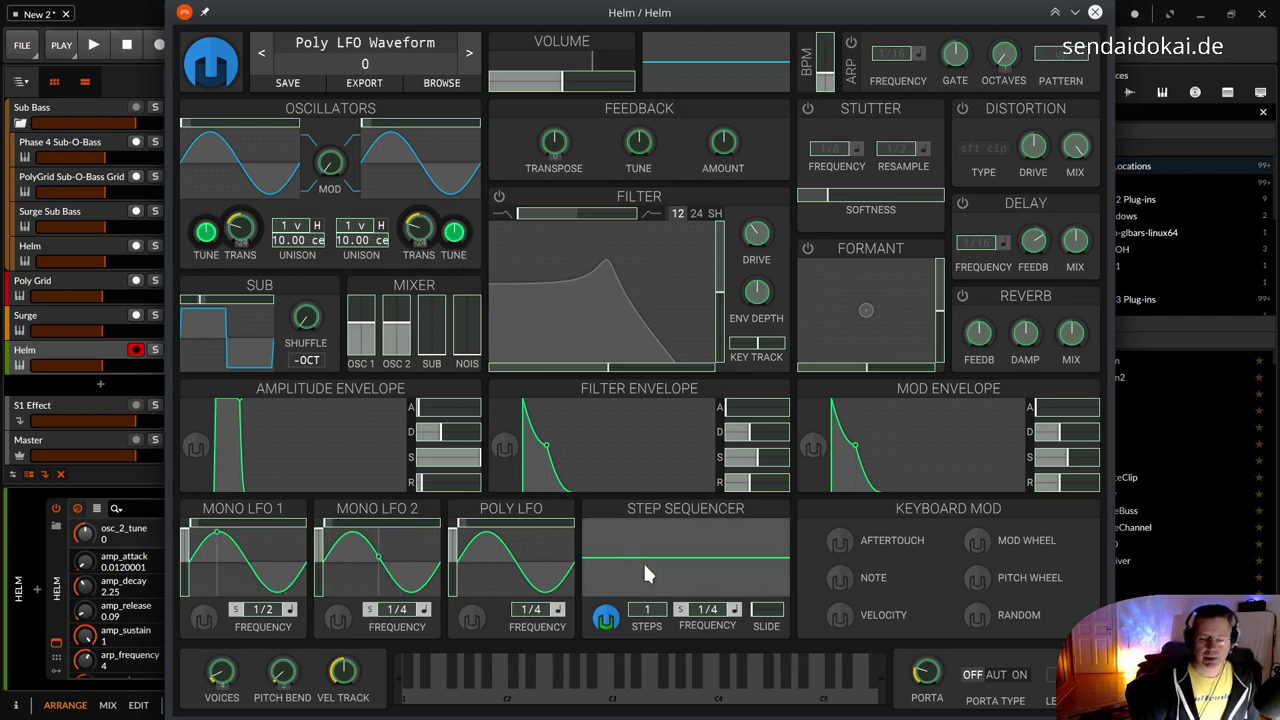
left_click(606, 619)
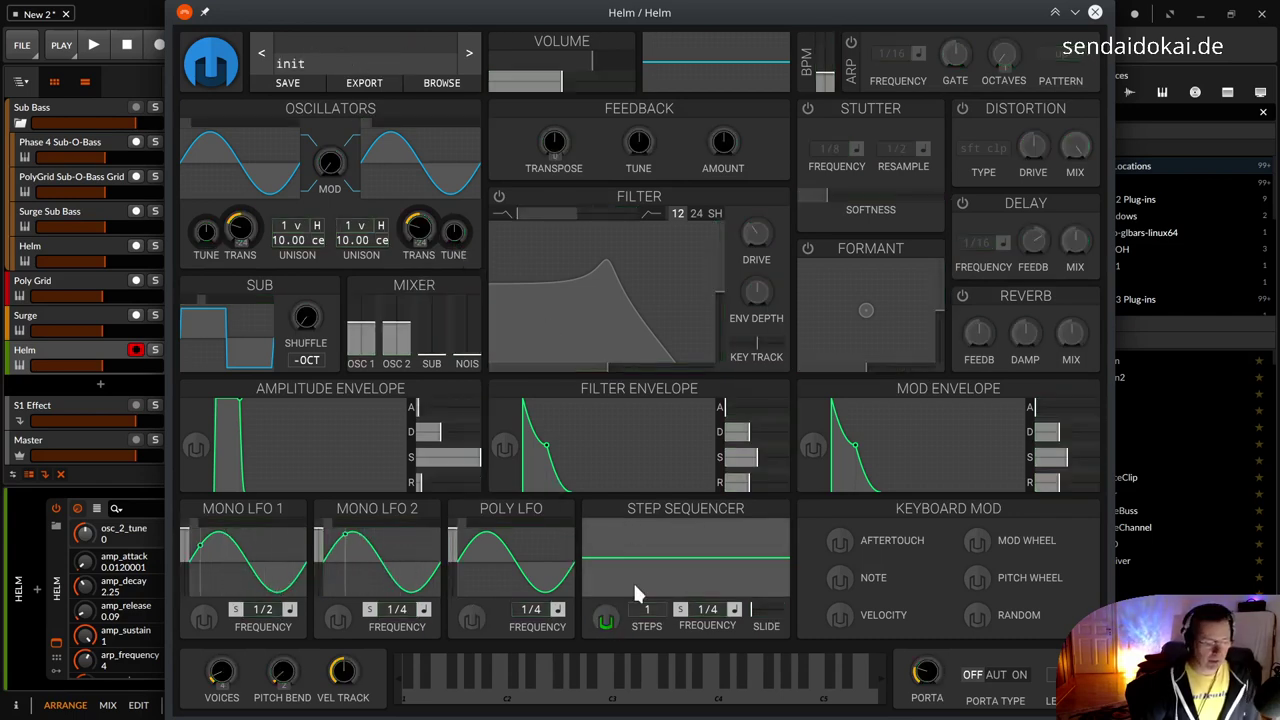
mouse_move(627, 552)
left_mouse_down()
mouse_move(625, 520)
mouse_move(621, 557)
left_mouse_up()
Set the step sequencer's modulation depth to -2.40 cents on oscillator 1's tune and 2.40 cents on oscillator 2's tune
left_click(606, 619)
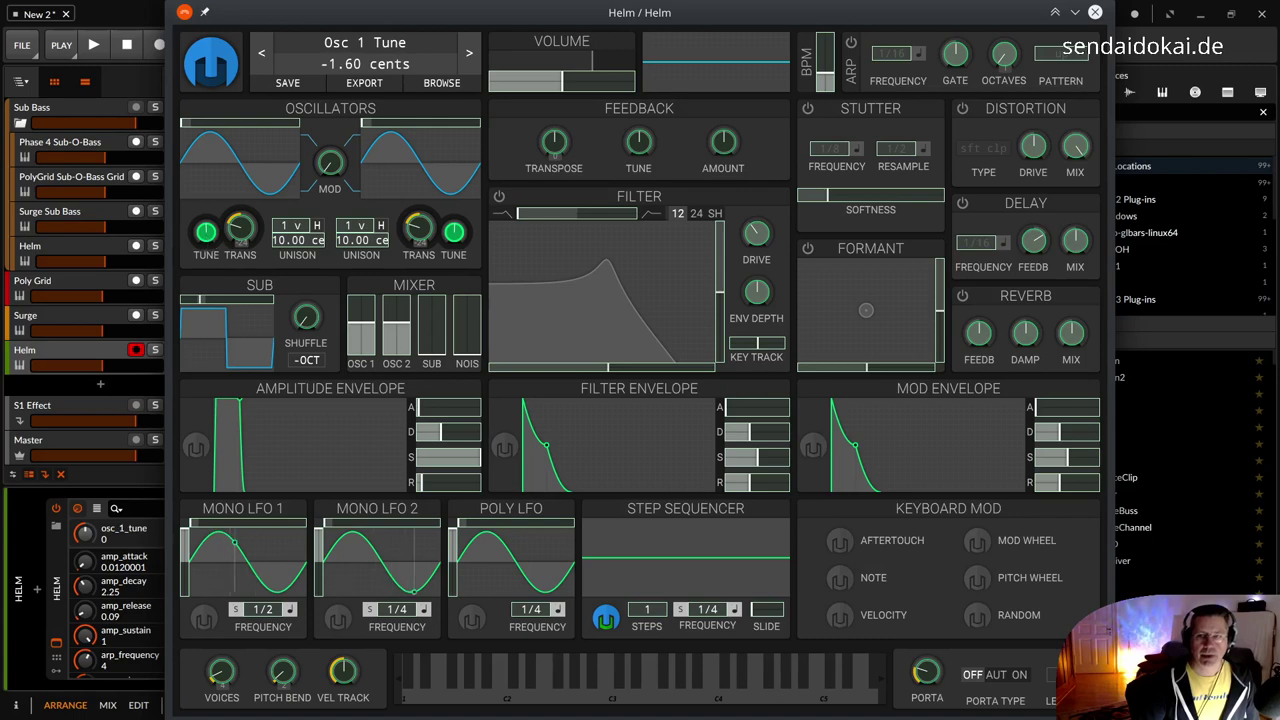
left_click(206, 232)
left_click_drag(206, 232, 206, 235)
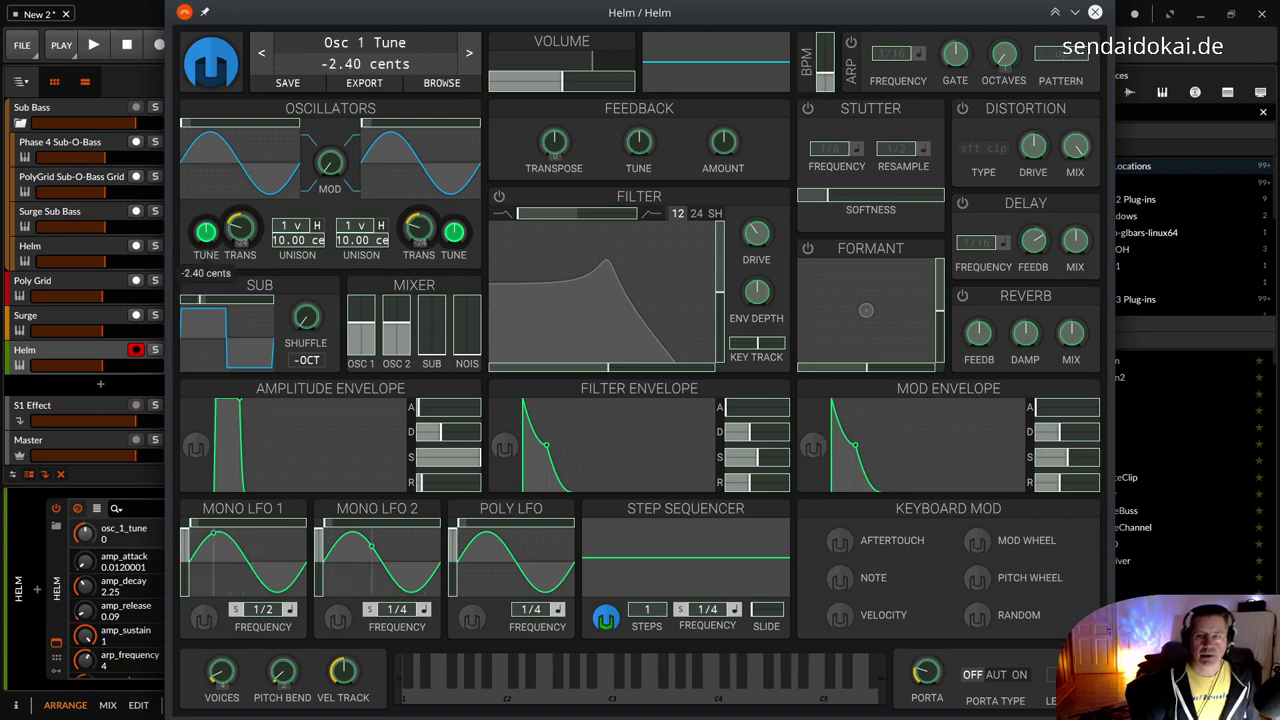
left_click(447, 236)
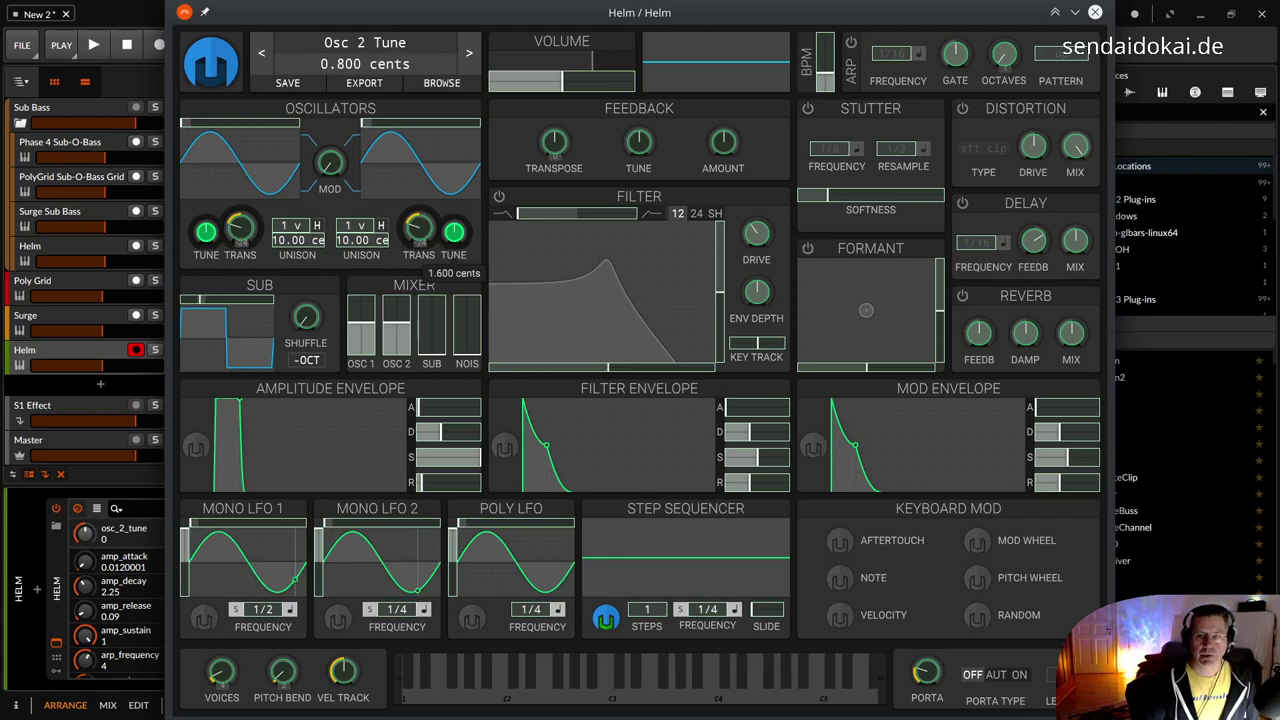
left_click_drag(450, 236, 450, 236)
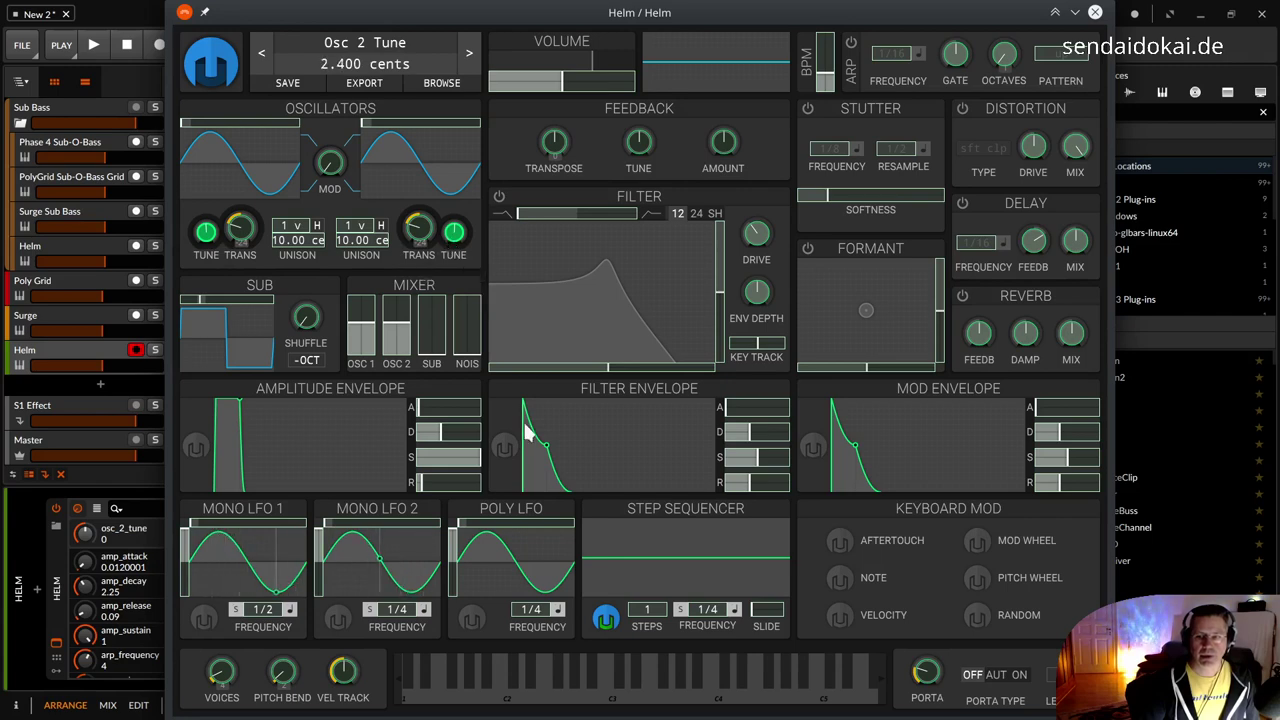
left_click(606, 616)
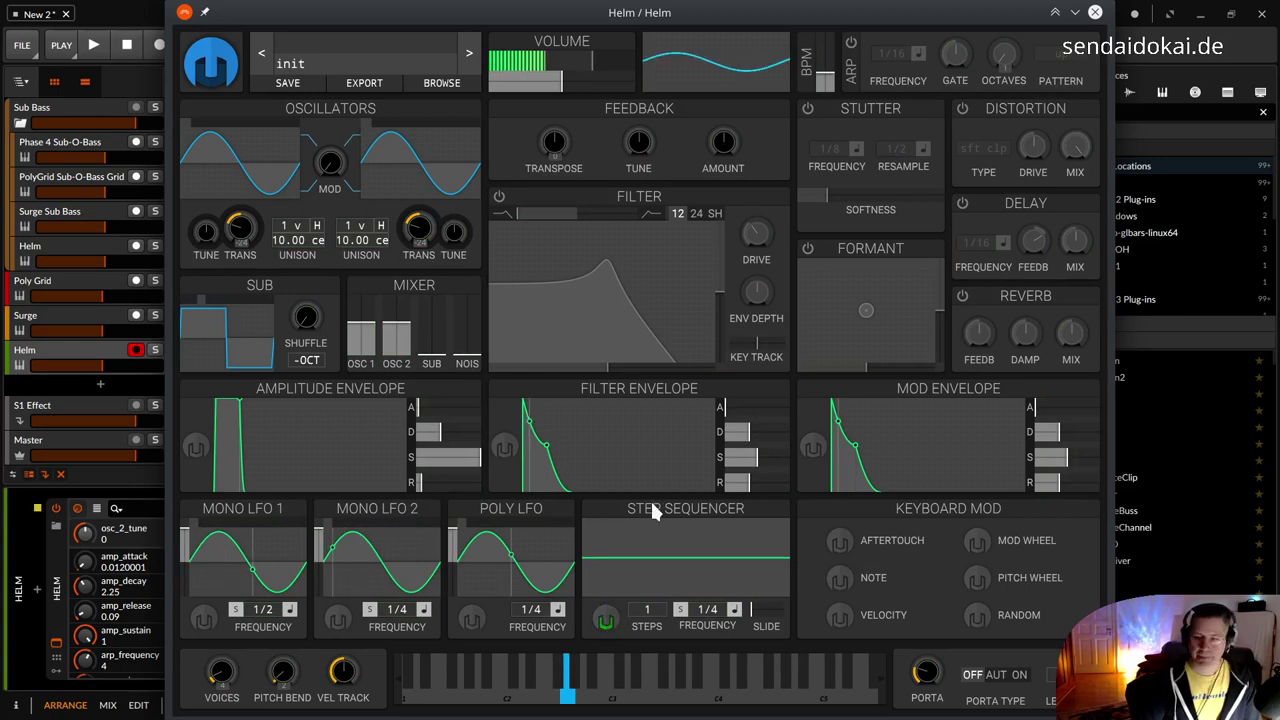
Audition the detuning by varying the sequencer's step level between near zero and maximum, finishing slightly above the centre line
mouse_move(643, 552)
left_mouse_down()
mouse_move(643, 518)
mouse_move(639, 532)
left_mouse_up()
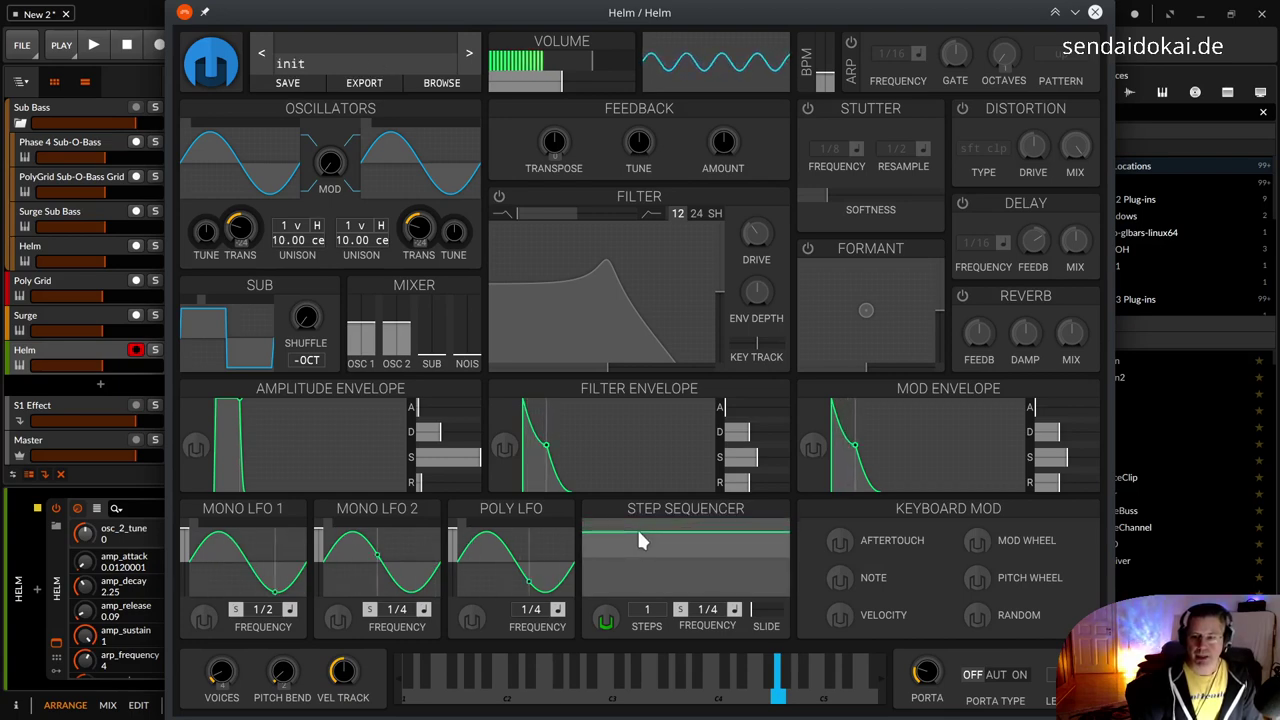
left_click_drag(639, 533, 637, 514)
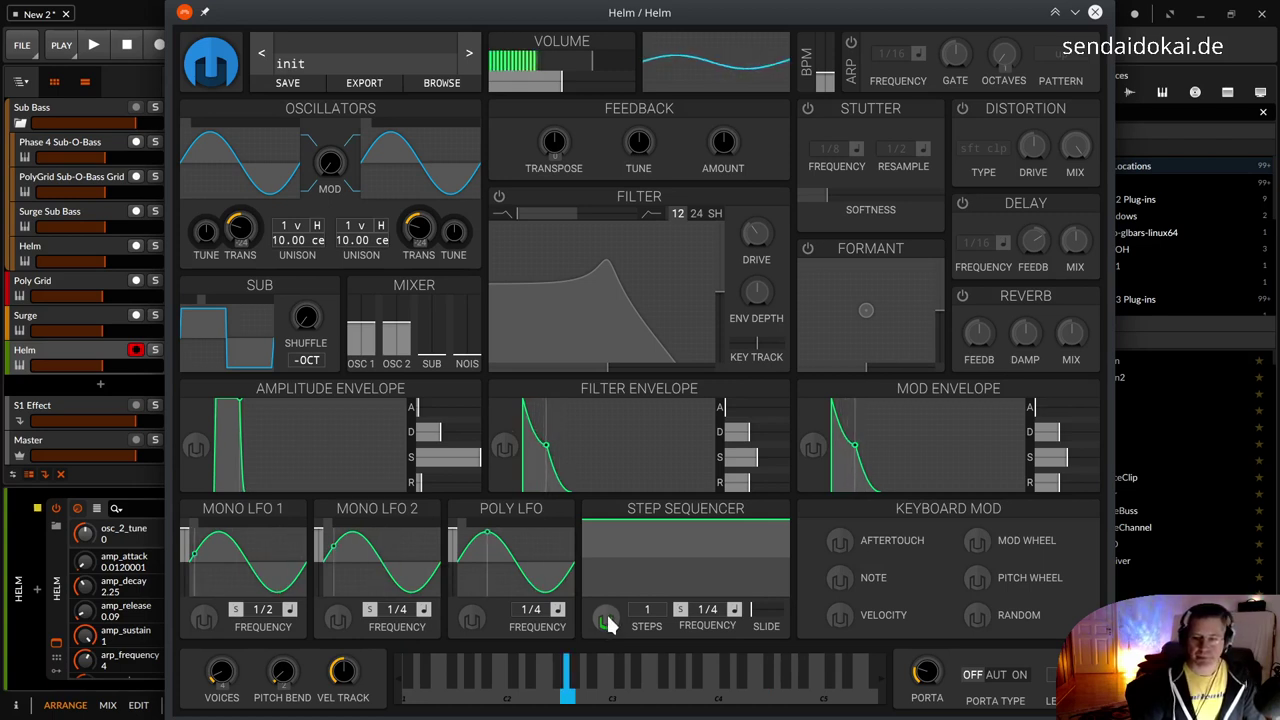
left_click(610, 530)
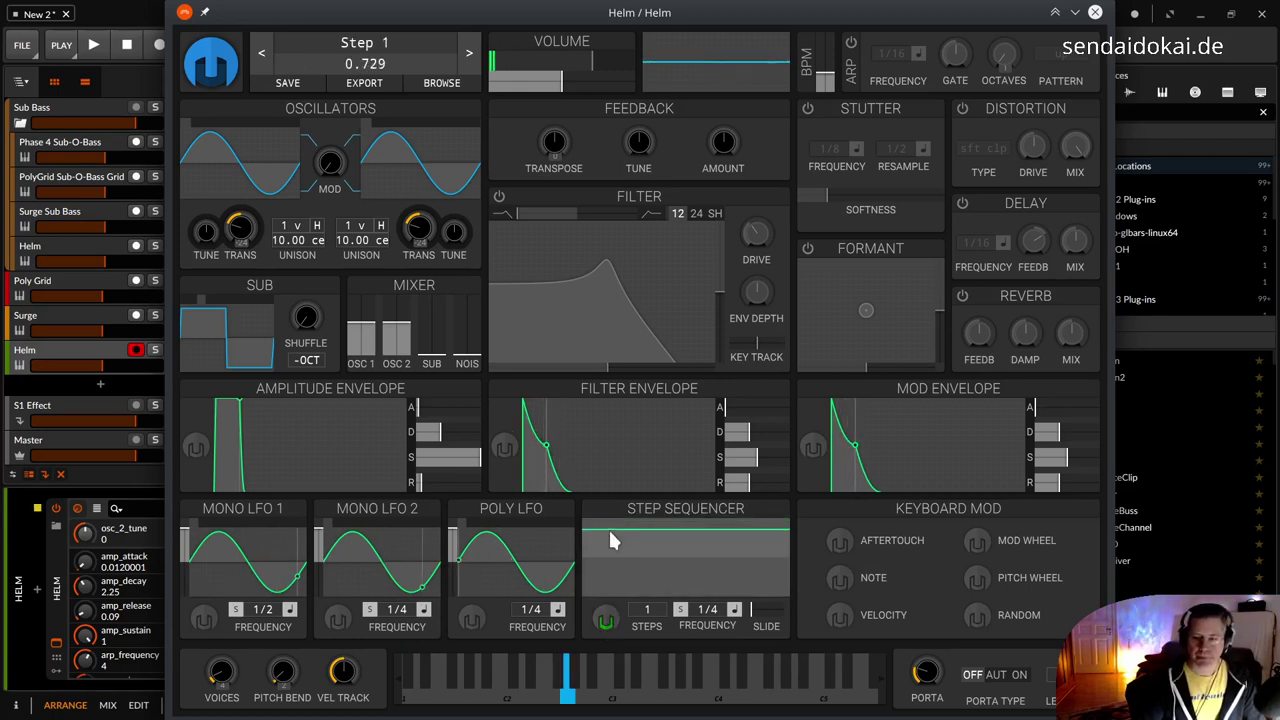
left_click_drag(610, 531, 609, 559)
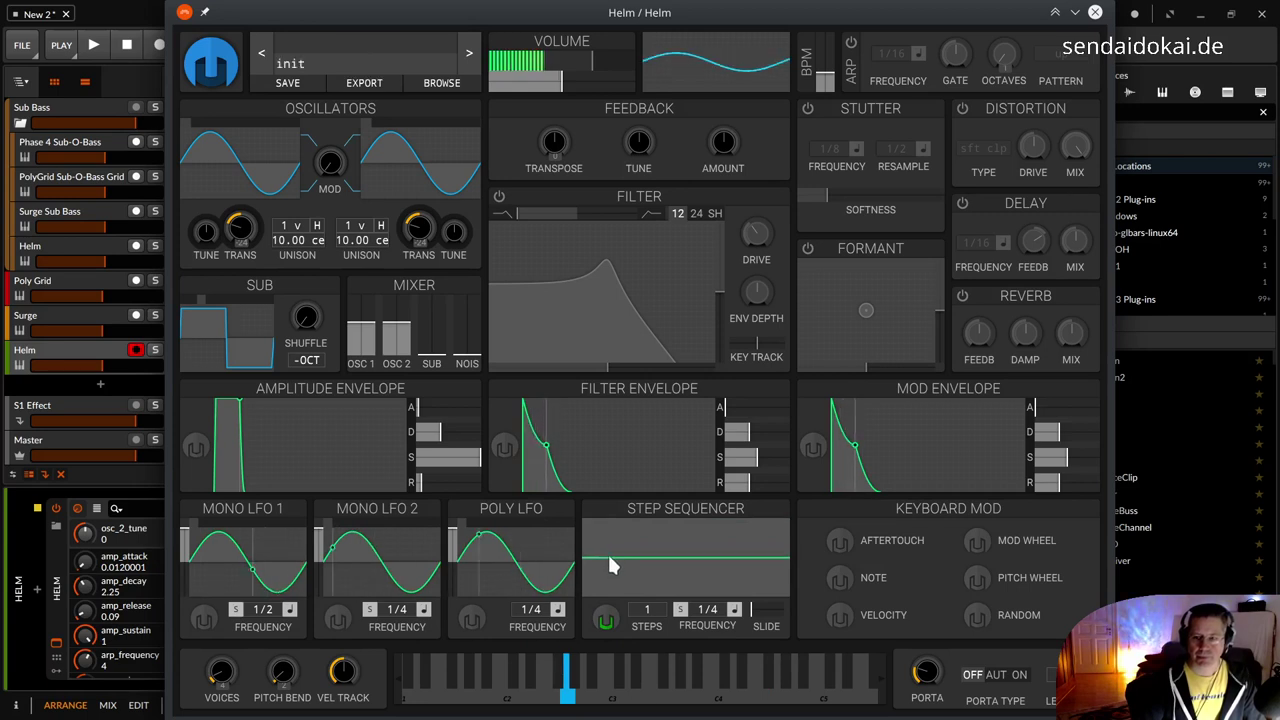
left_click_drag(610, 557, 607, 533)
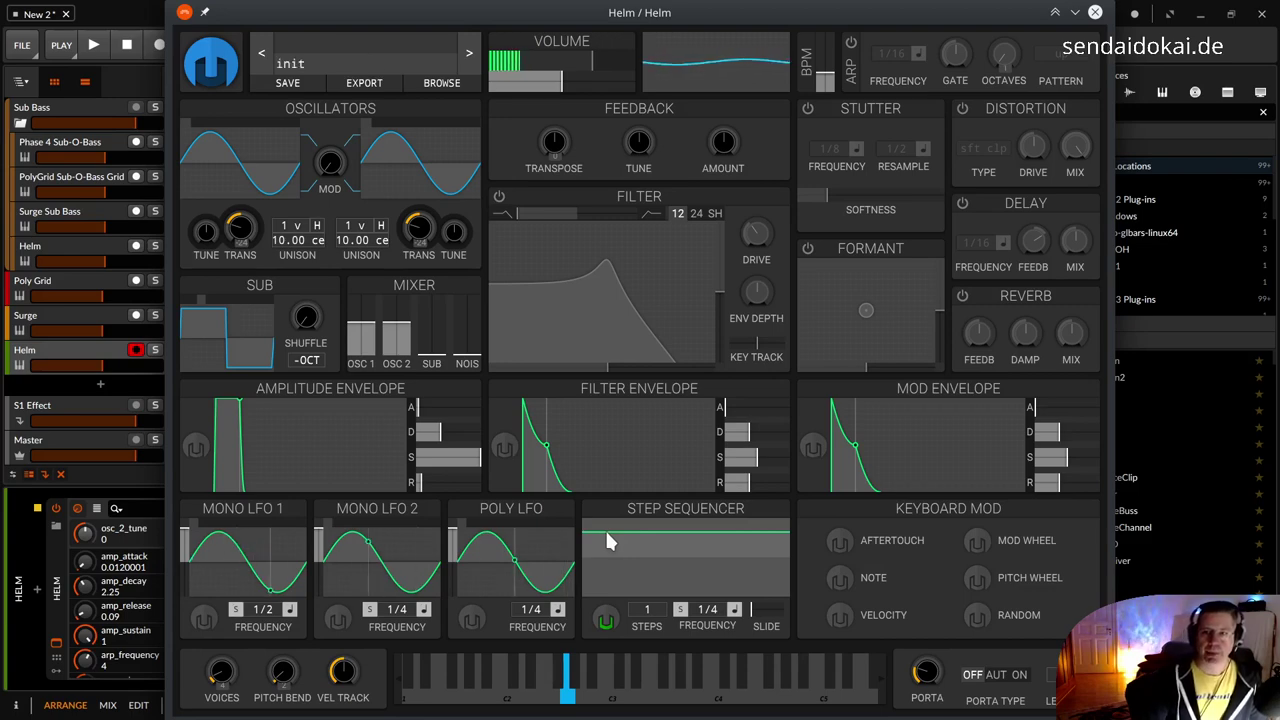
left_click_drag(605, 534, 600, 550)
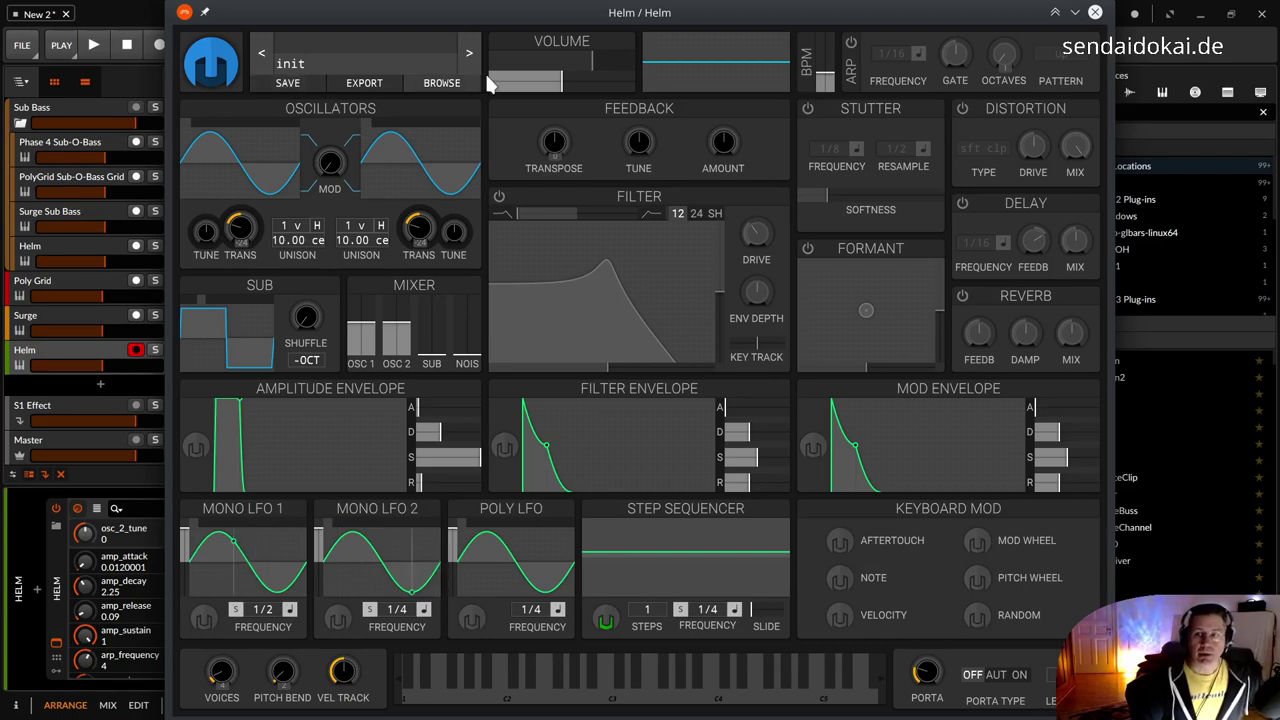
Load the Sub-O-Bass patch from the Bass folder of the User Patches bank
left_click(441, 83)
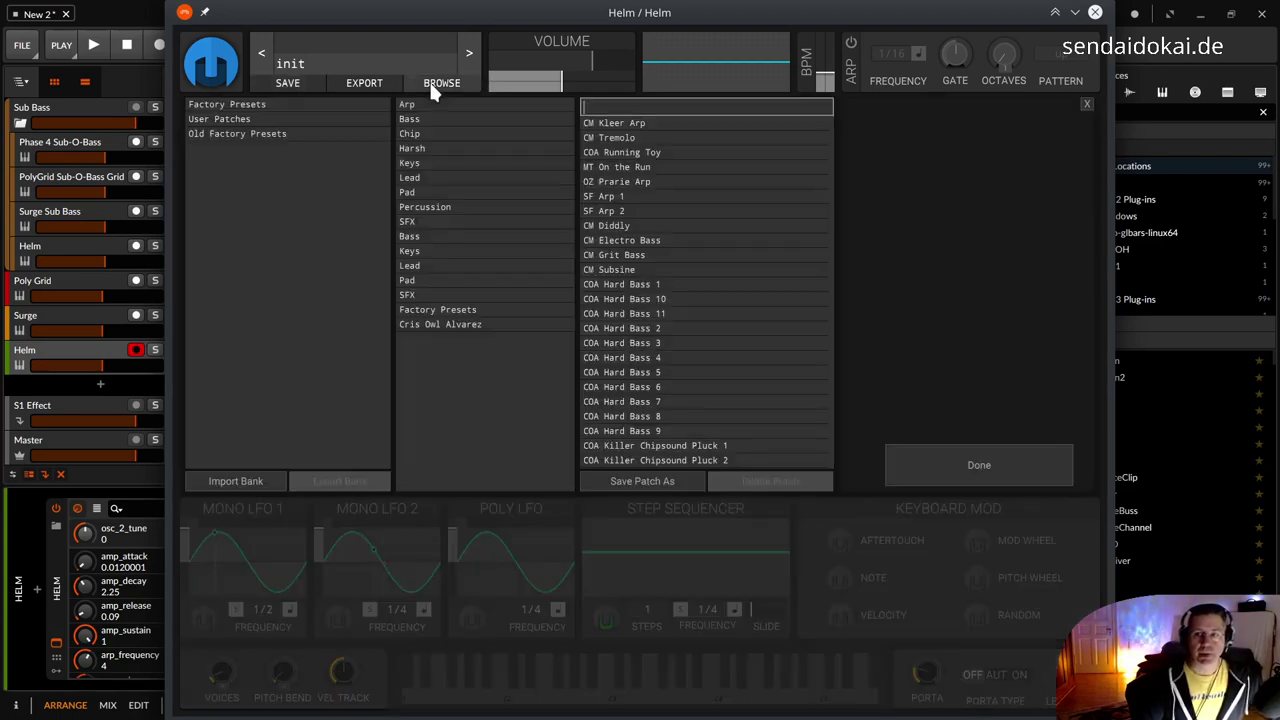
left_click(216, 119)
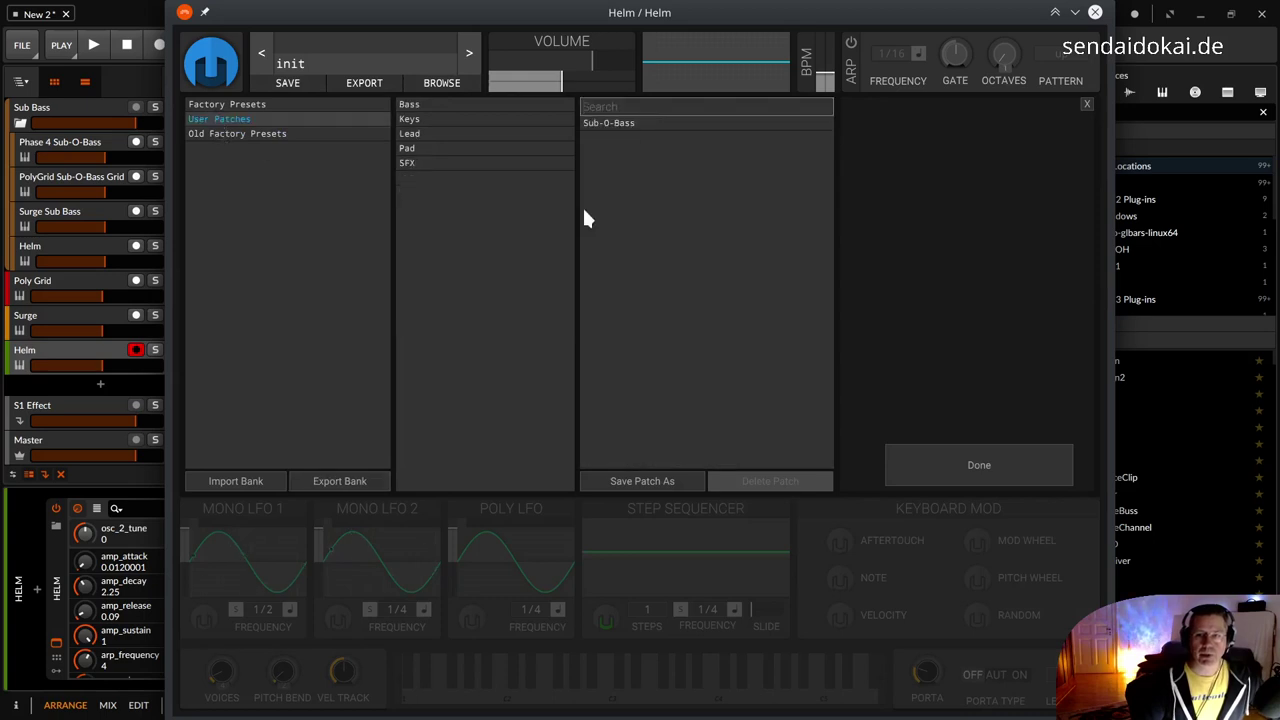
left_click(461, 108)
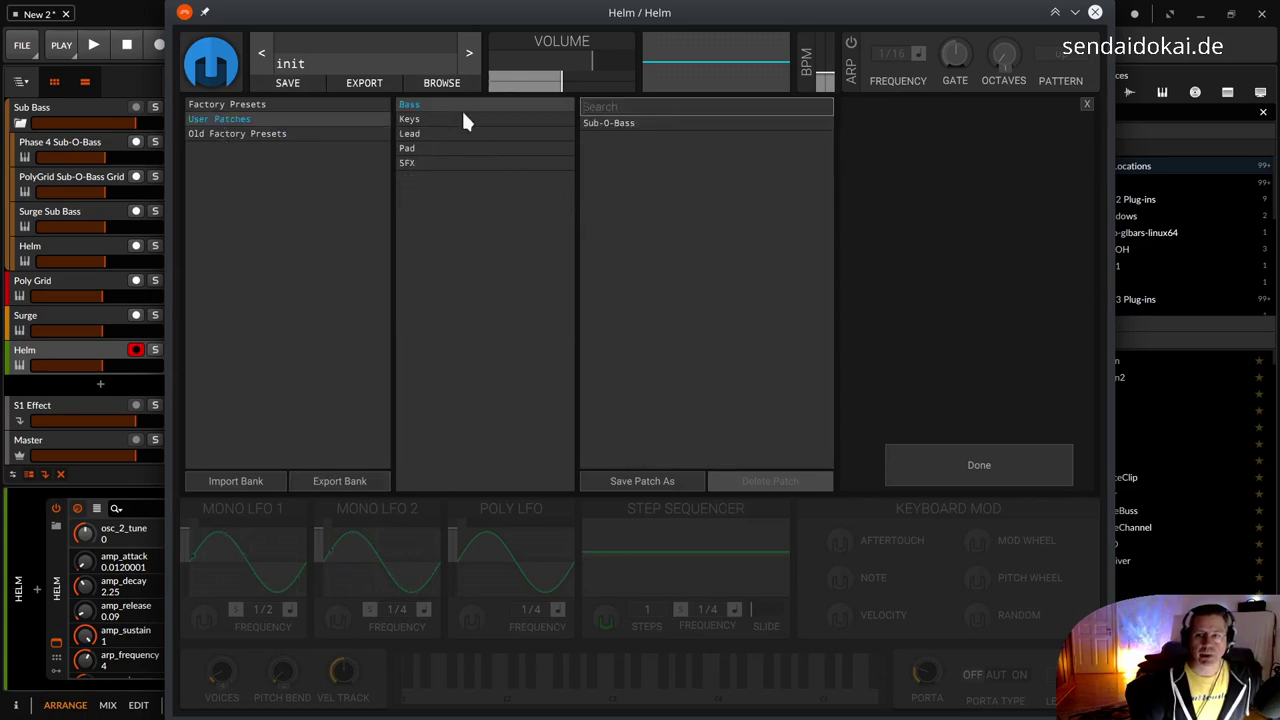
left_click(614, 124)
left_click(1011, 470)
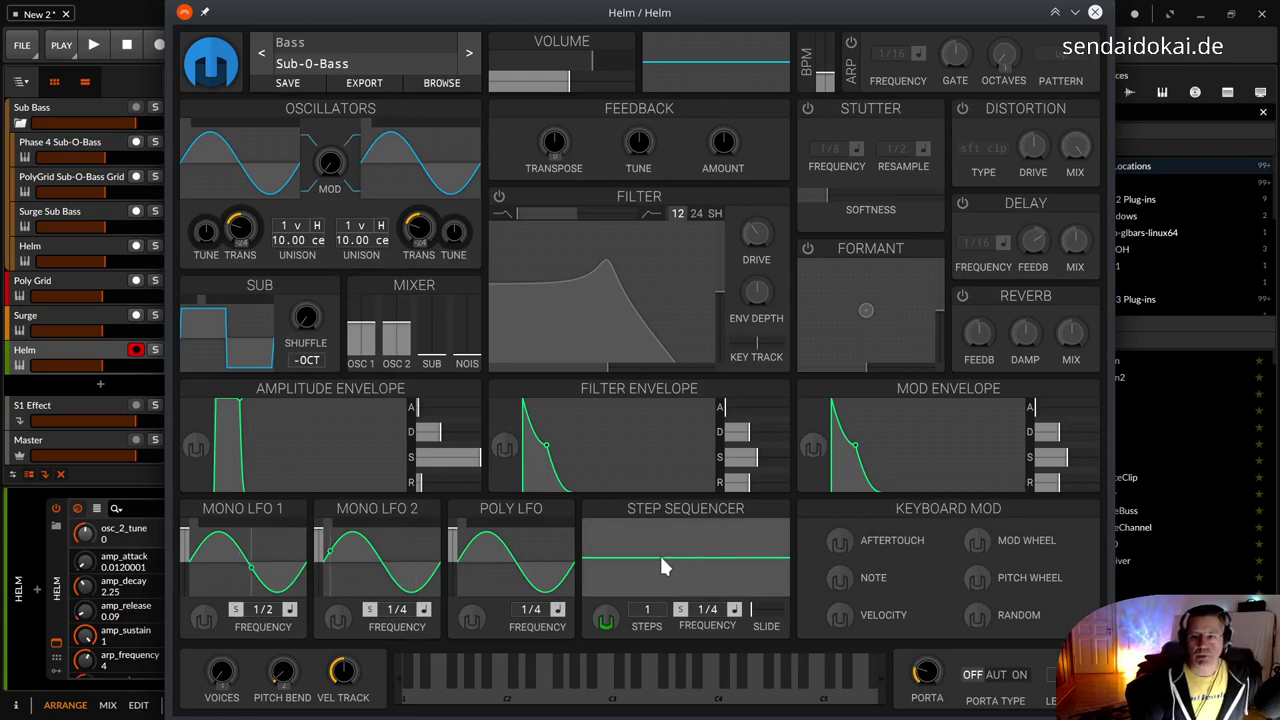
Set the sequencer's step 1 level to 0.000 and close the Helm window
mouse_move(662, 557)
left_mouse_down()
mouse_move(657, 516)
mouse_move(655, 595)
mouse_move(655, 540)
mouse_move(651, 558)
left_mouse_up()
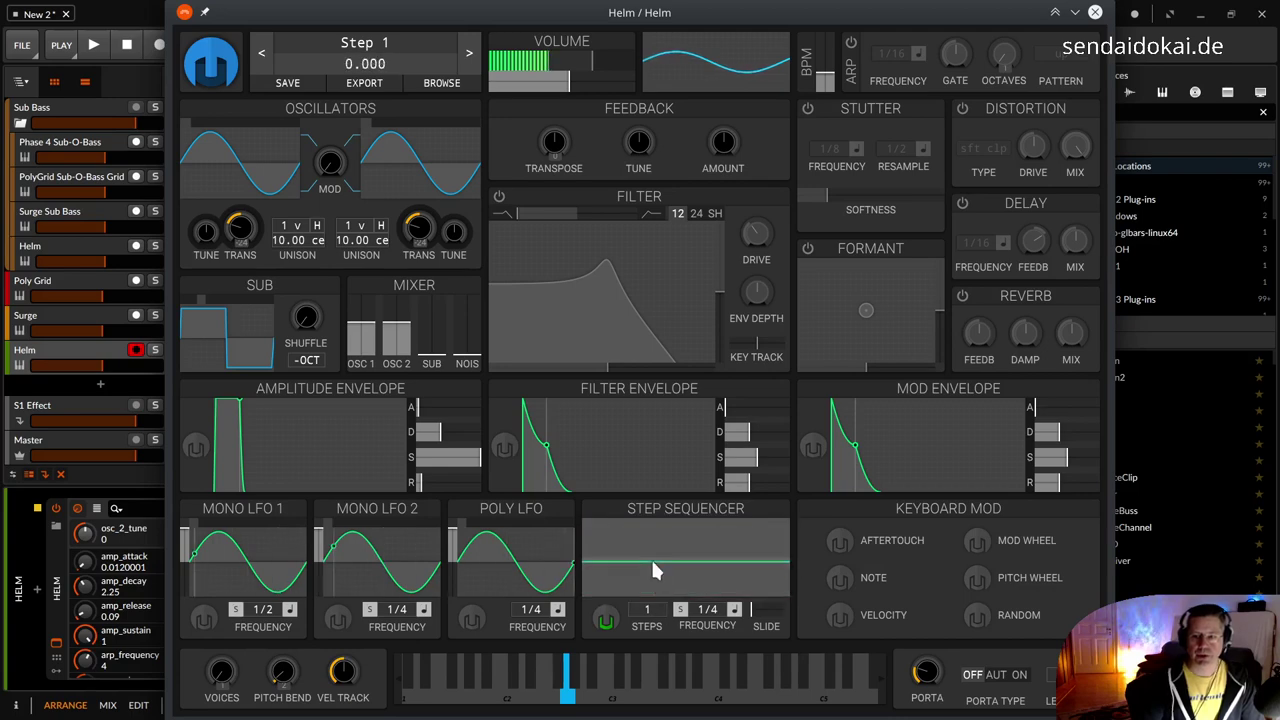
left_click(1095, 12)
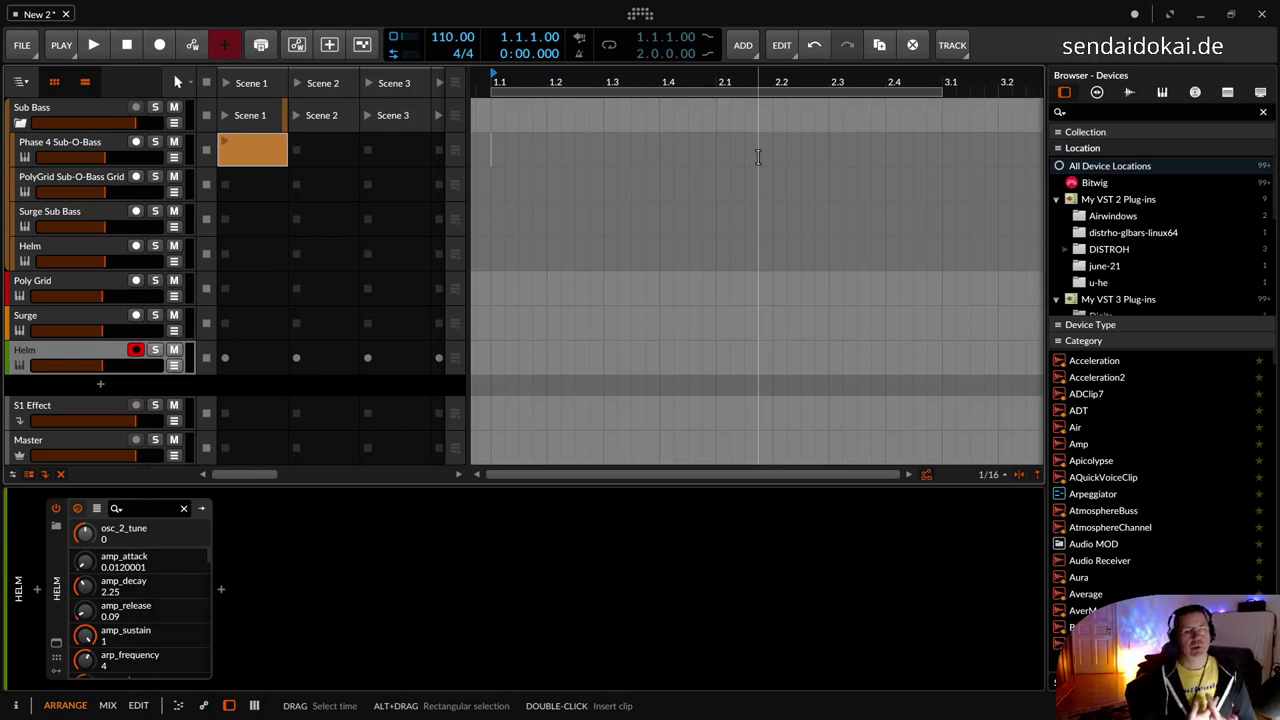